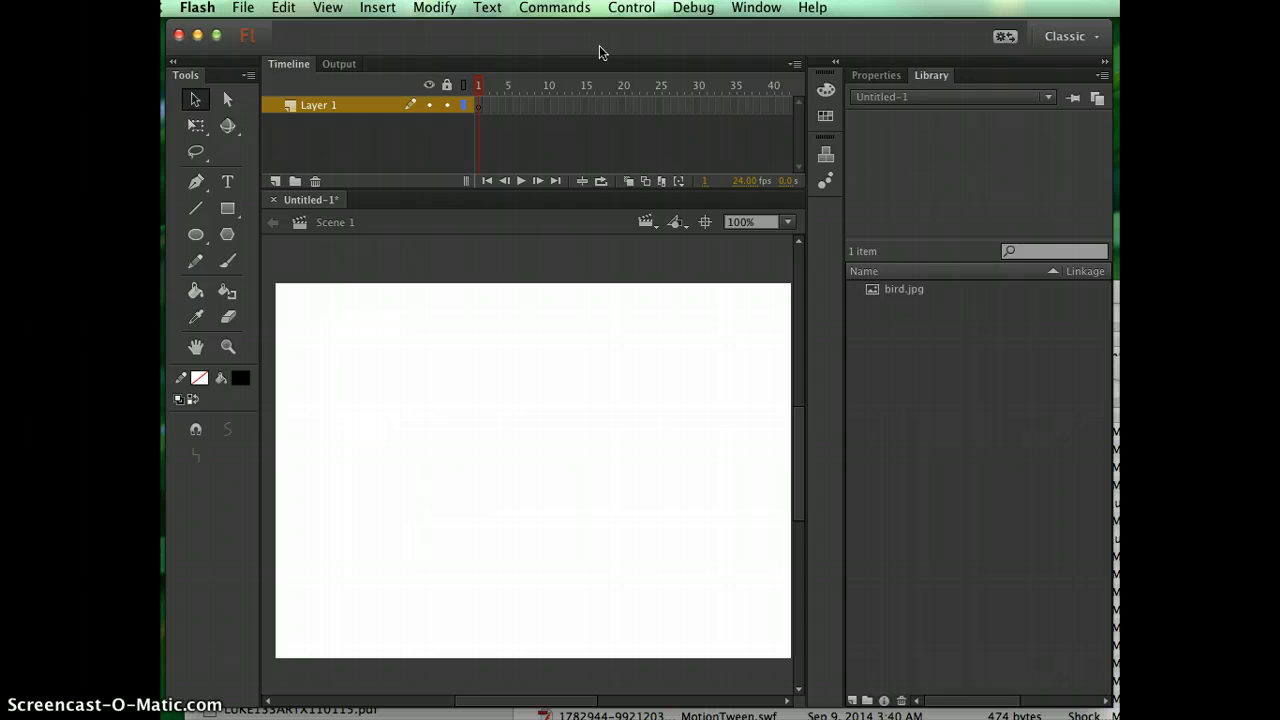
pyautogui.press('super+Tab')
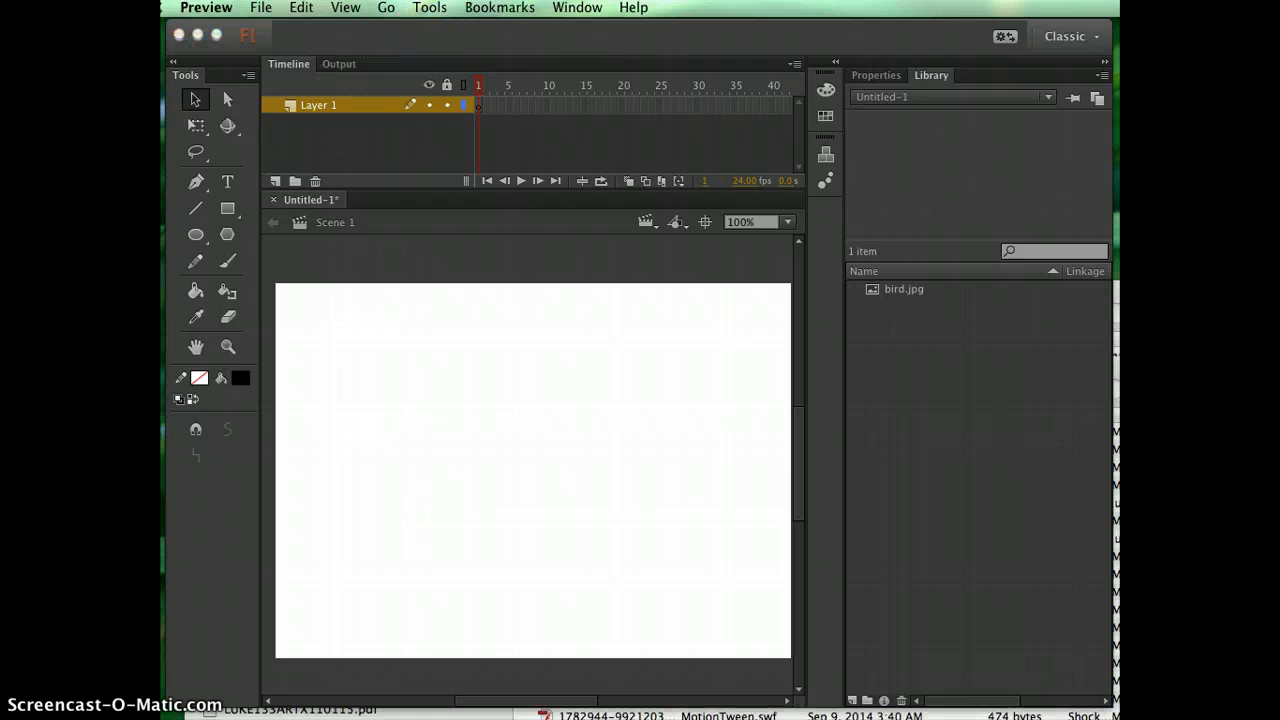
pyautogui.click(505, 44)
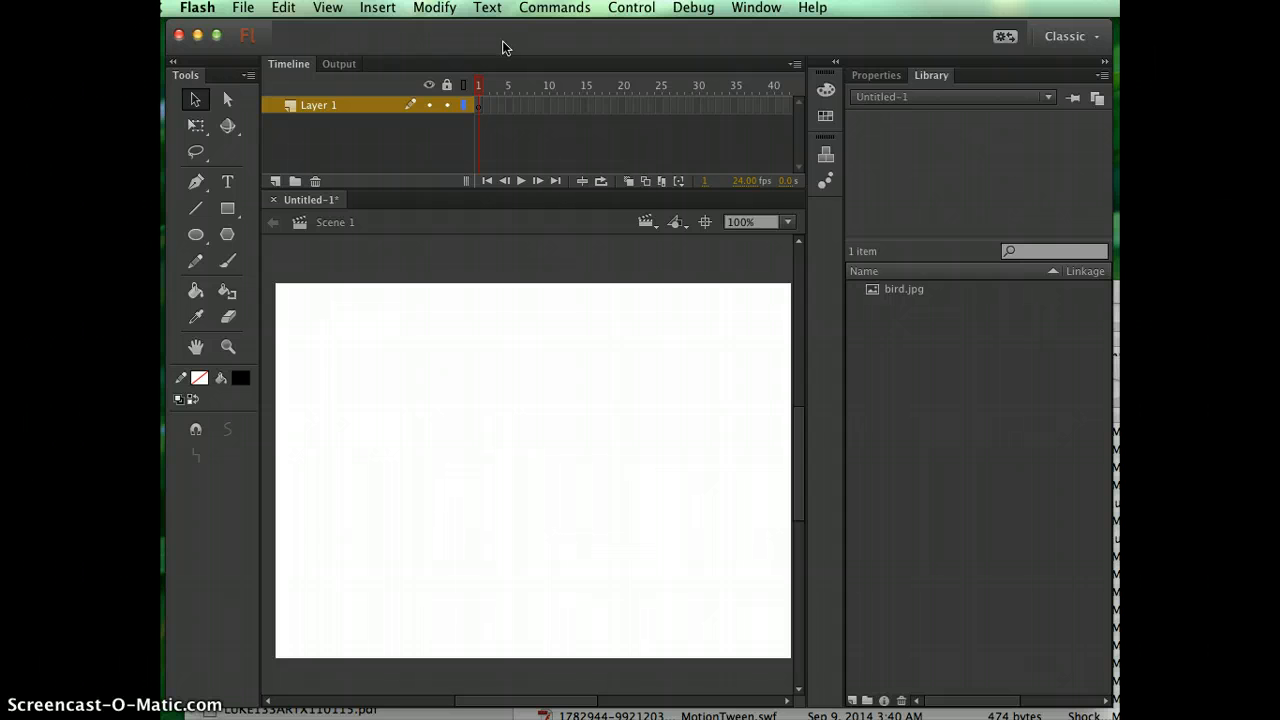
# Preview the imported bird.jpg image in the library.
pyautogui.click(910, 290)
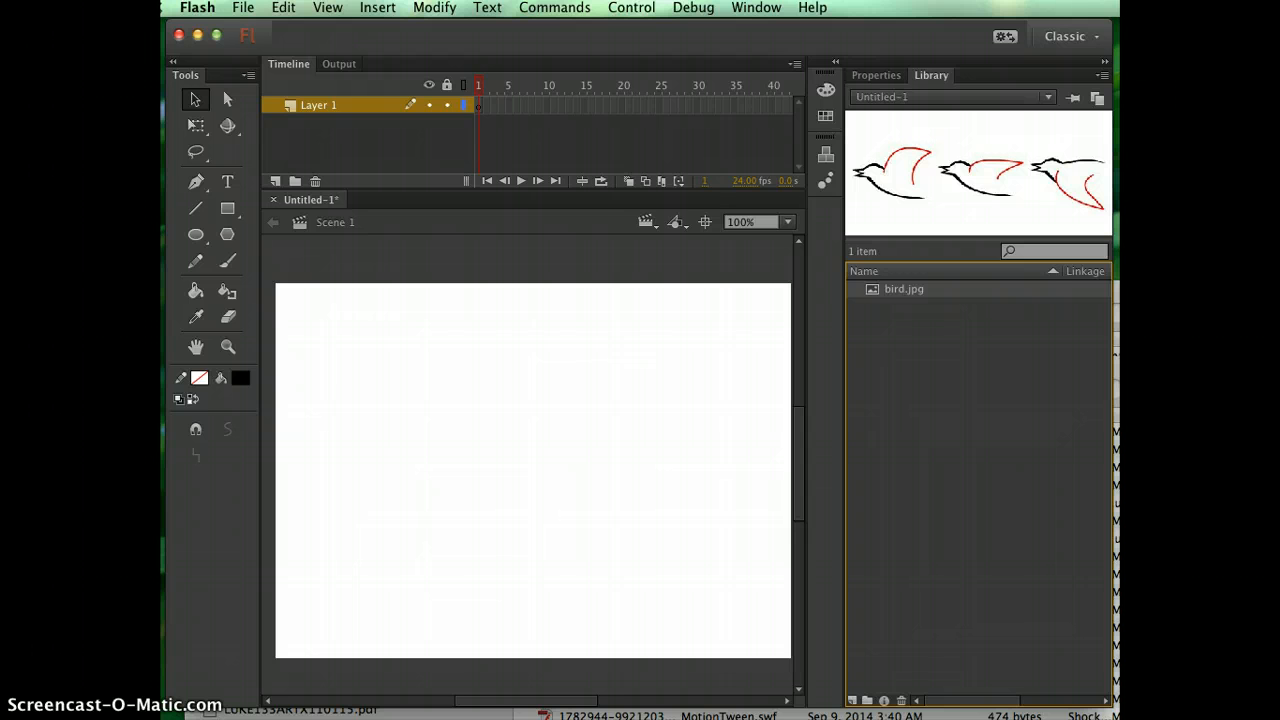
pyautogui.click(243, 7)
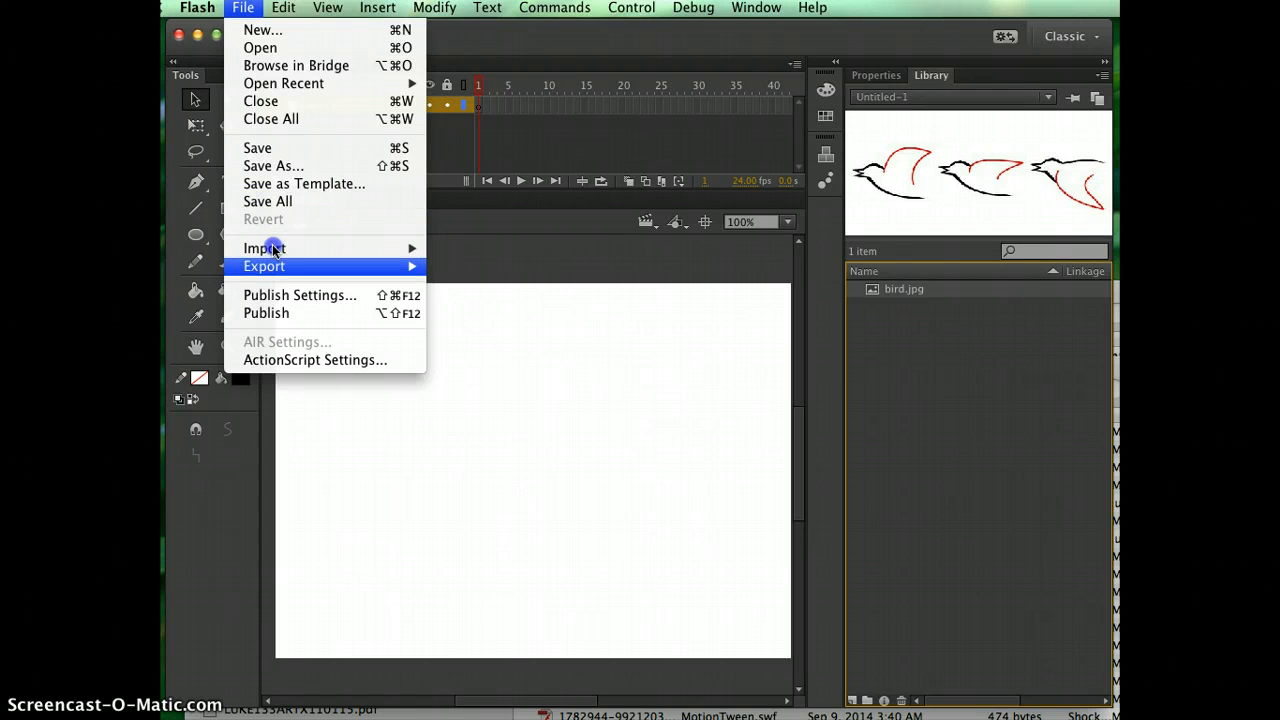
pyautogui.click(271, 31)
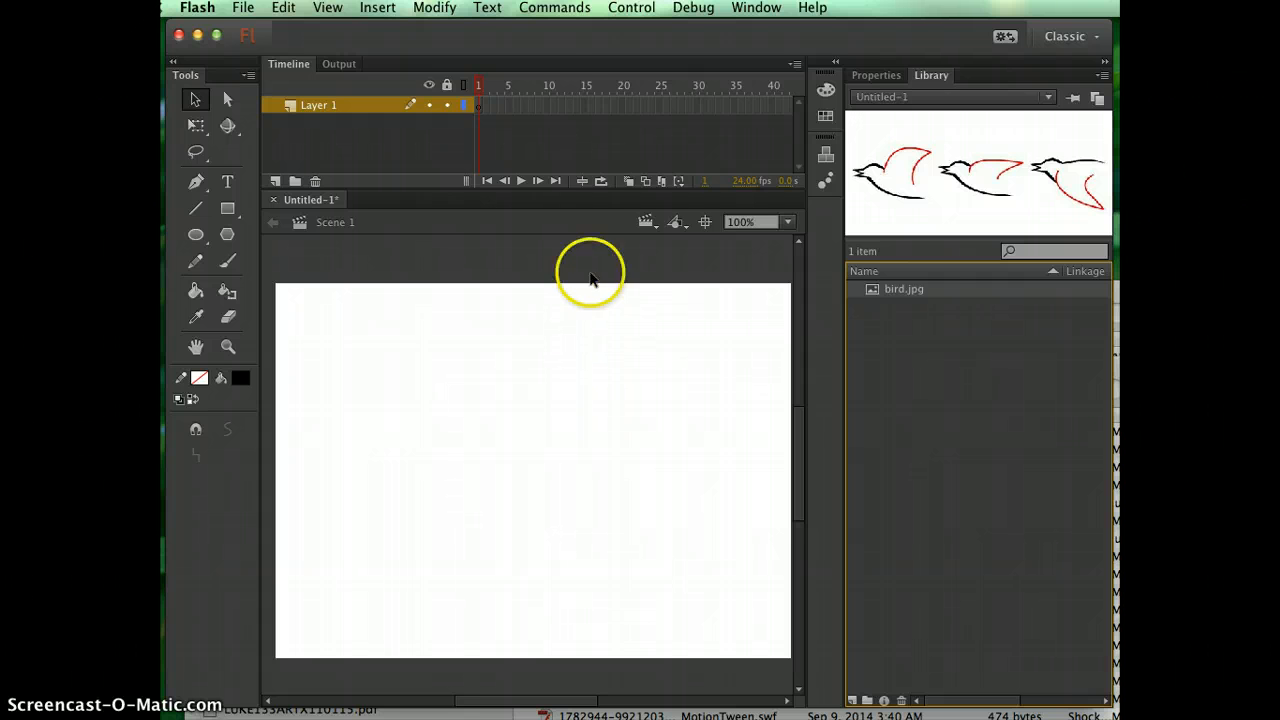
pyautogui.click(377, 7)
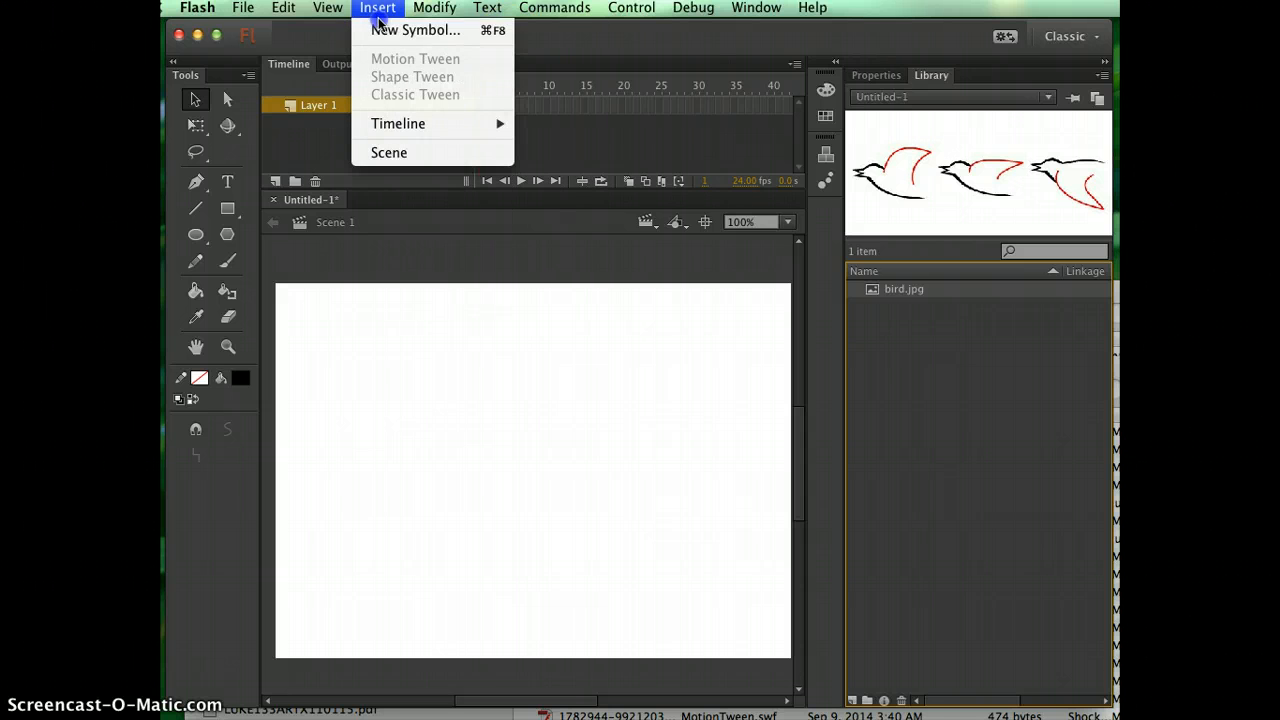
pyautogui.click(410, 30)
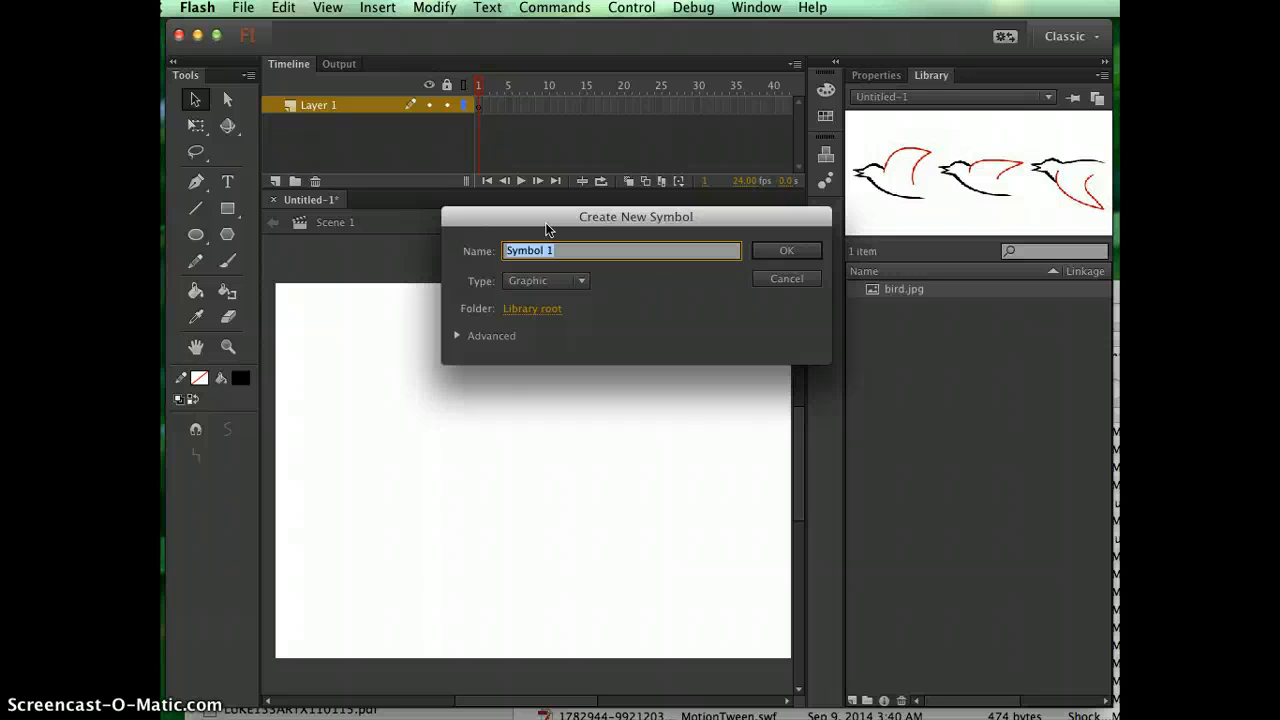
pyautogui.click(547, 281)
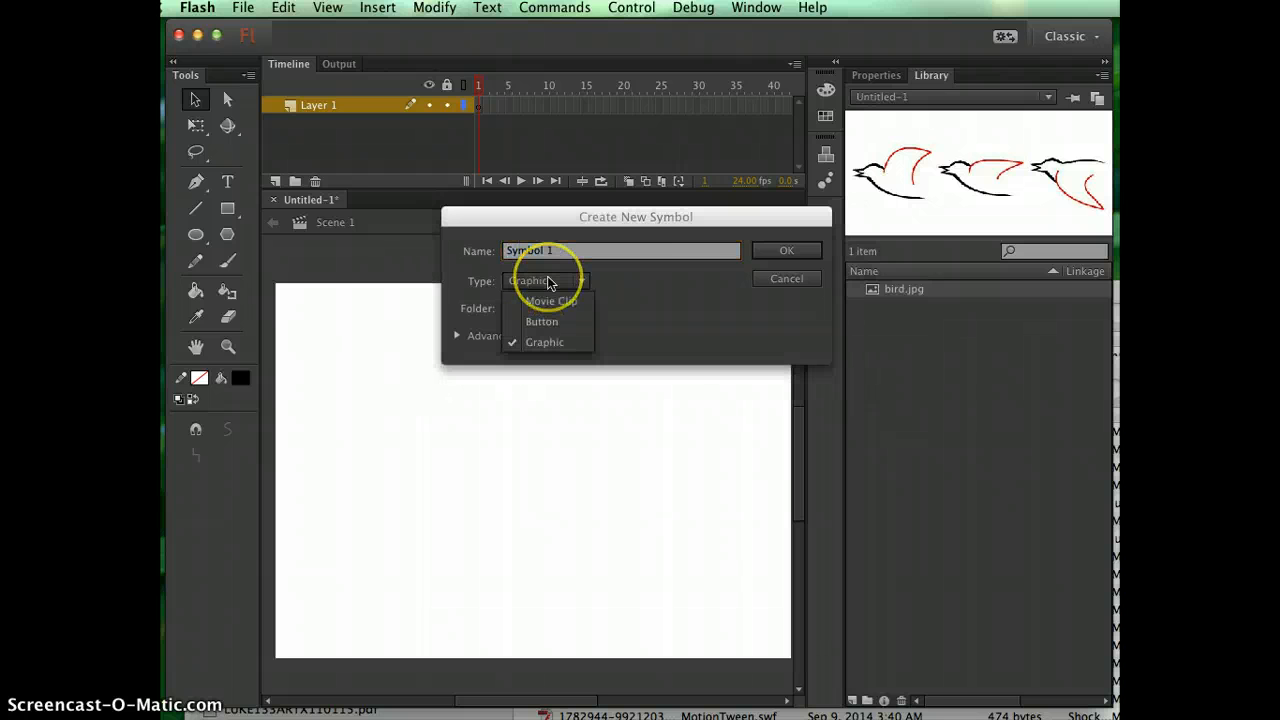
pyautogui.click(786, 278)
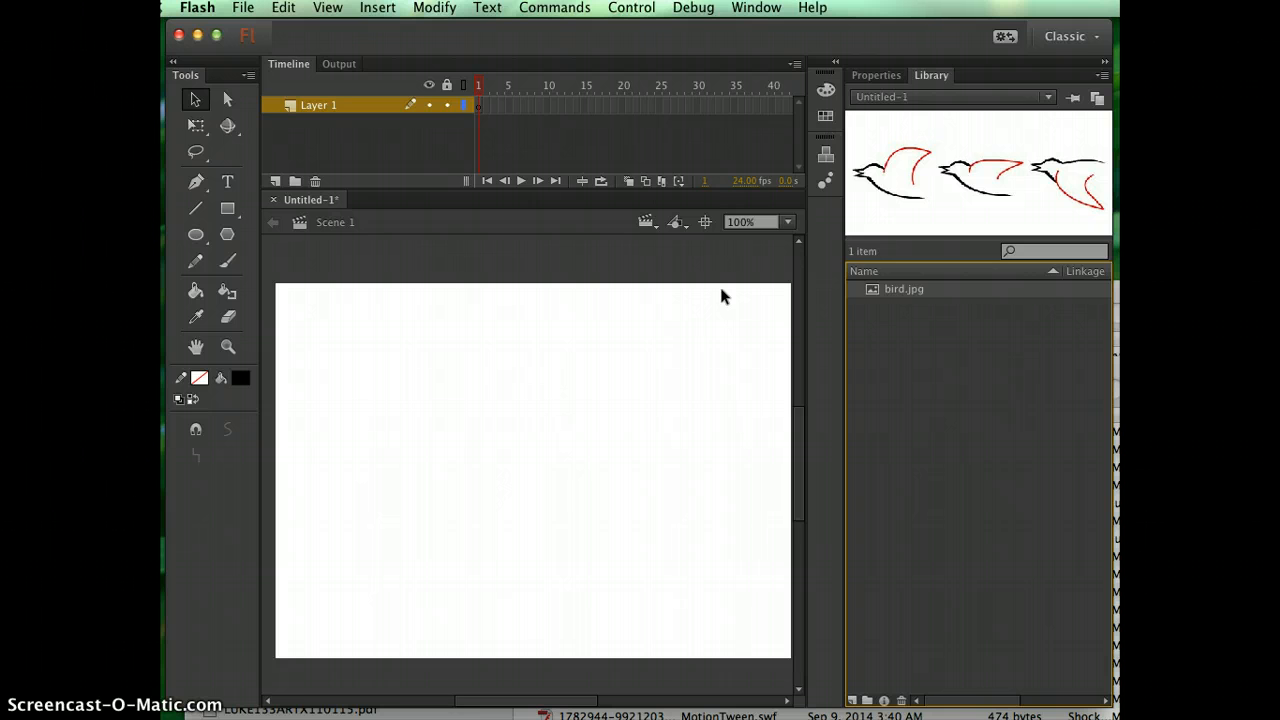
# Create a new symbol of type Graphic named "Bird Graphic" in the library root.
pyautogui.click(377, 7)
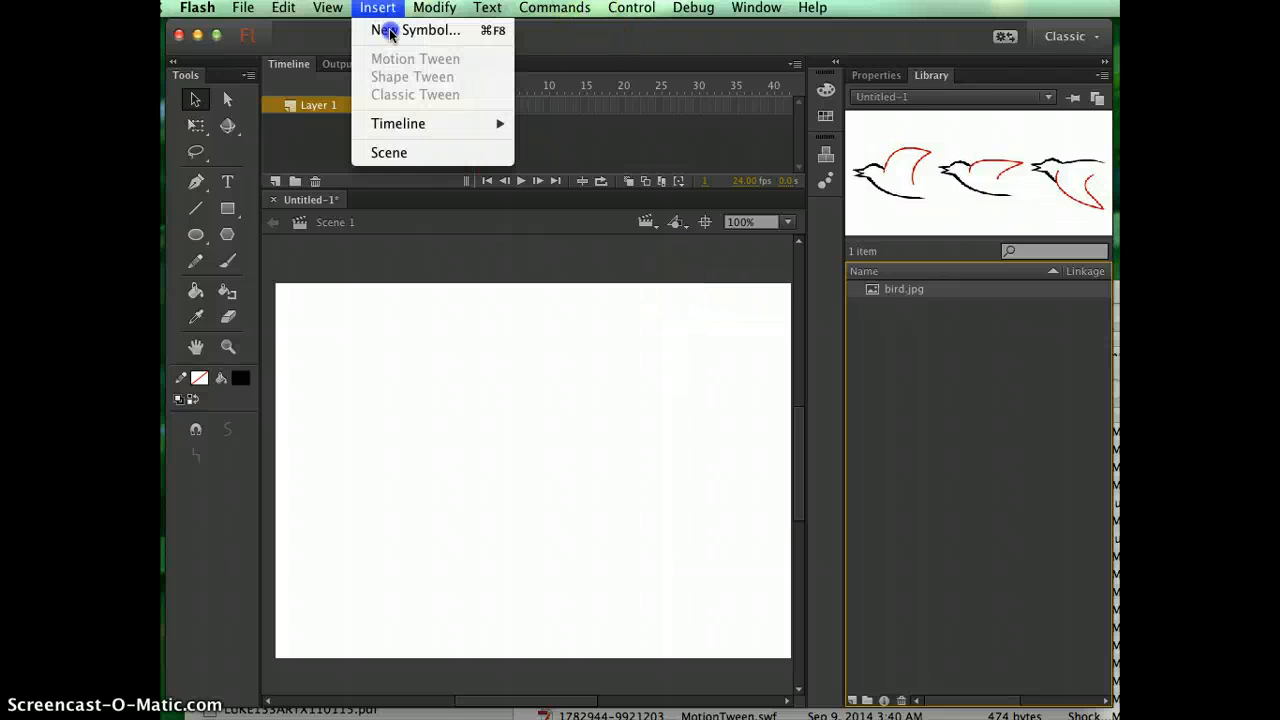
pyautogui.click(372, 31)
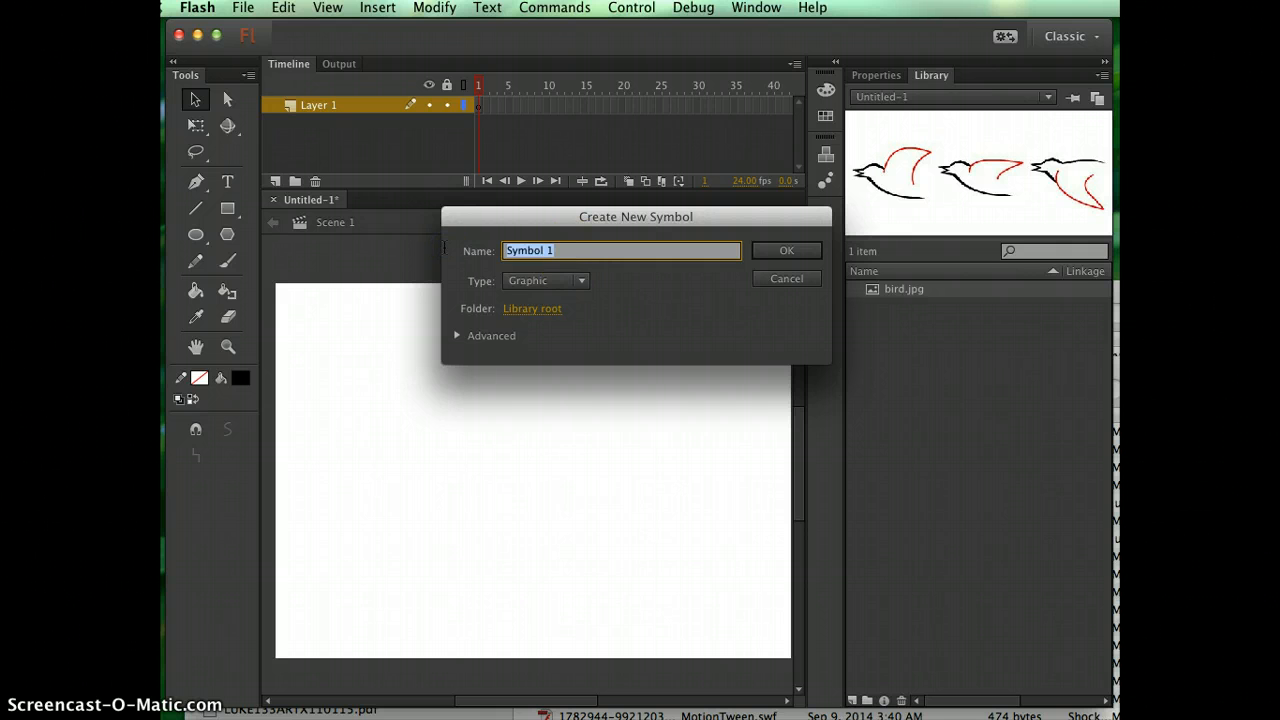
pyautogui.write('Bird Graphic')
pyautogui.click(786, 251)
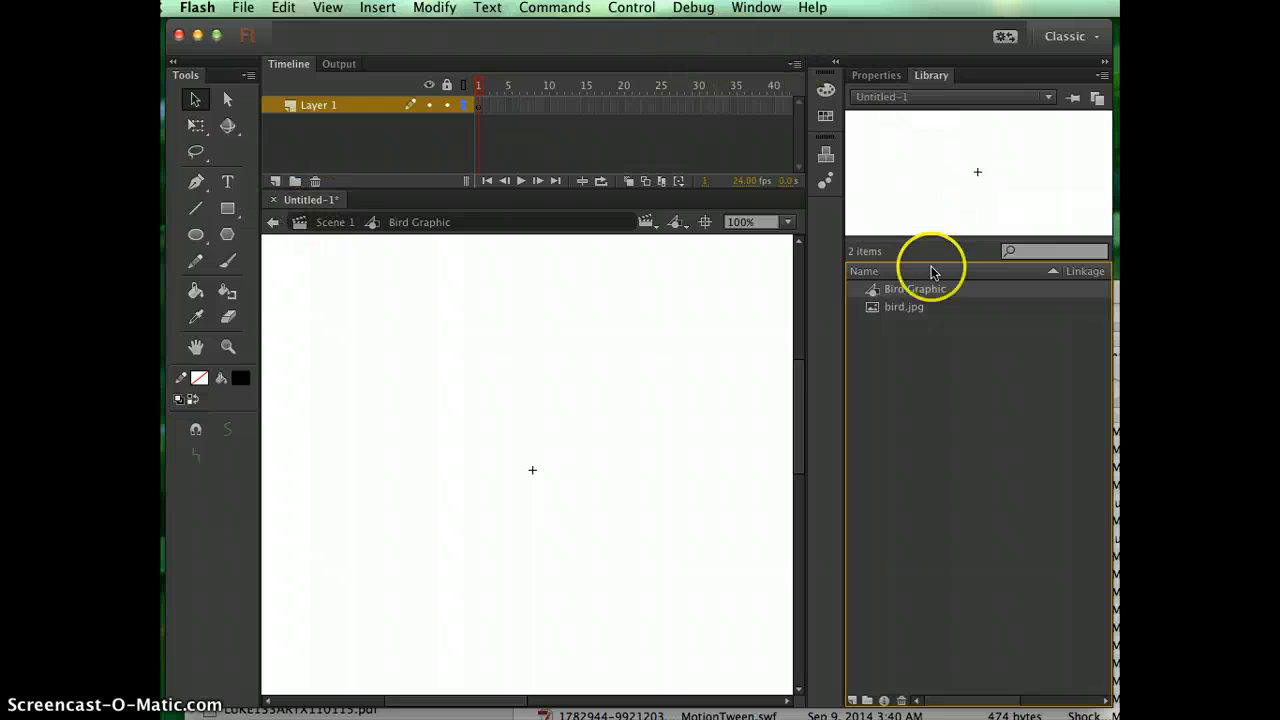
# Place bird.jpg from the library inside the Bird Graphic symbol, roughly centred on its registration point.
pyautogui.click(874, 309)
pyautogui.moveTo(874, 308); pyautogui.dragTo(615, 447)
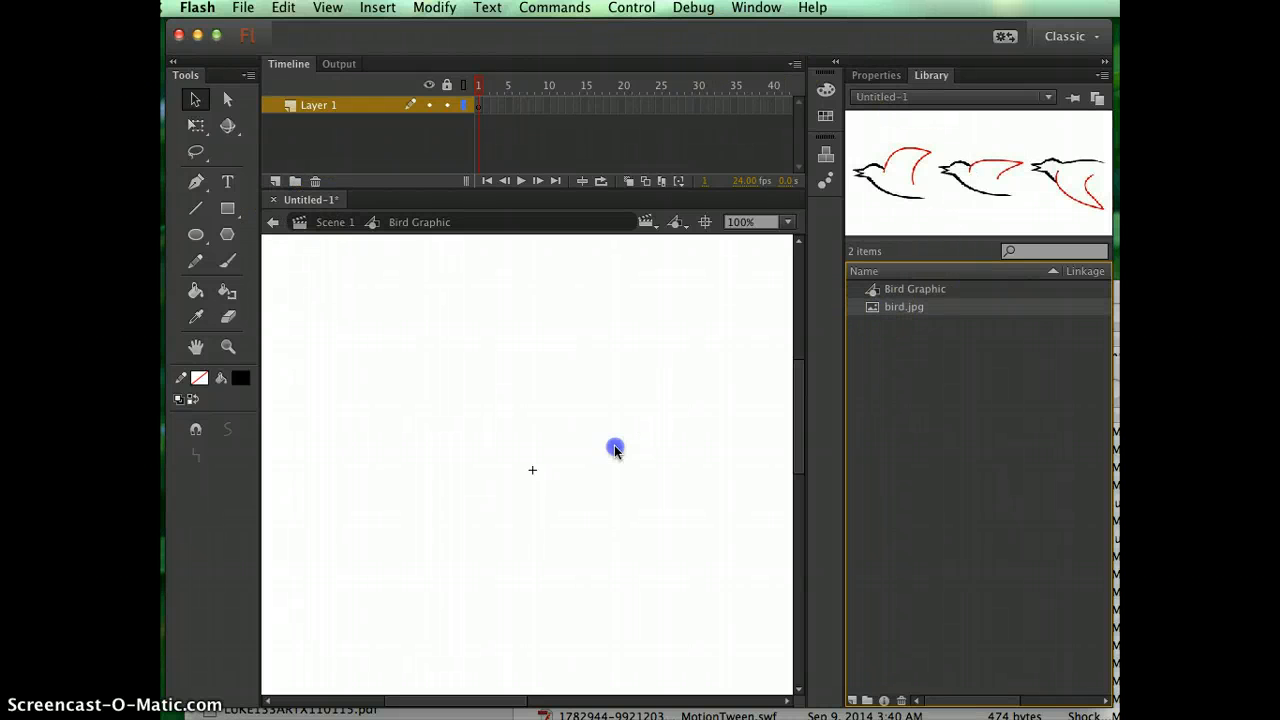
pyautogui.moveTo(531, 465); pyautogui.dragTo(531, 467)
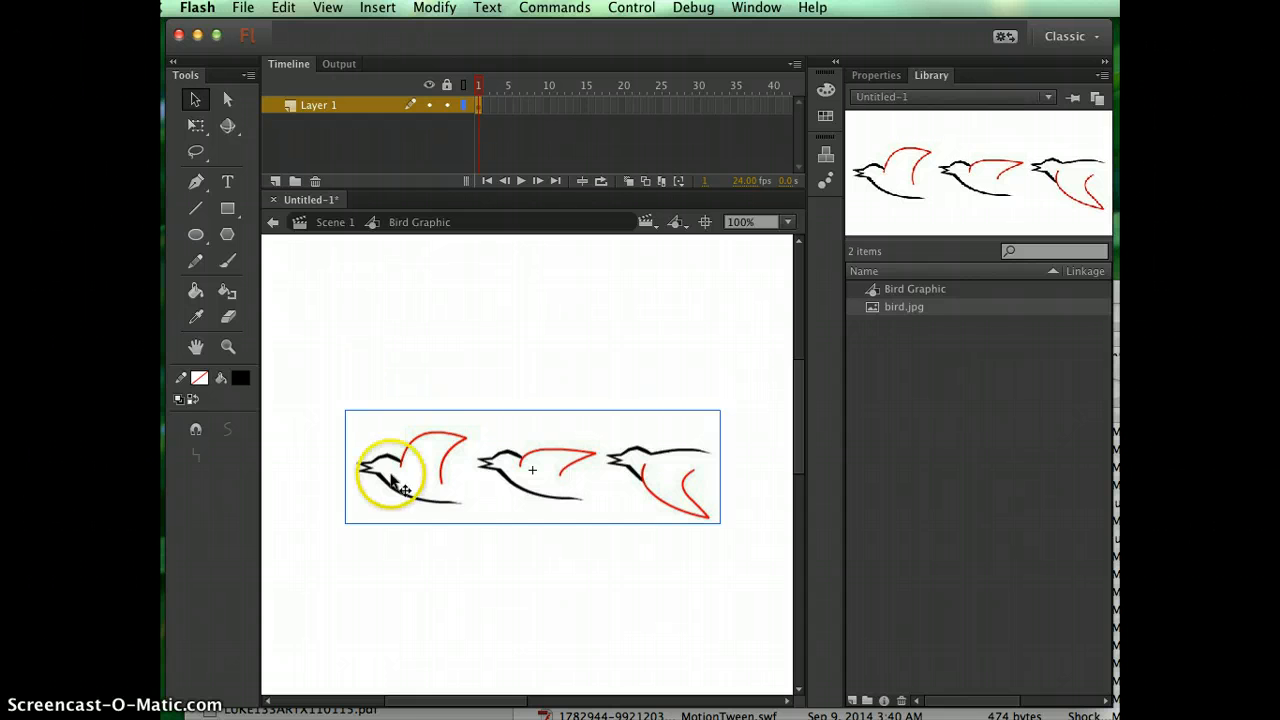
# Examine the placed bitmap closely where the first bird's black head line meets its red wing.
pyautogui.click(443, 382)
pyautogui.click(437, 472)
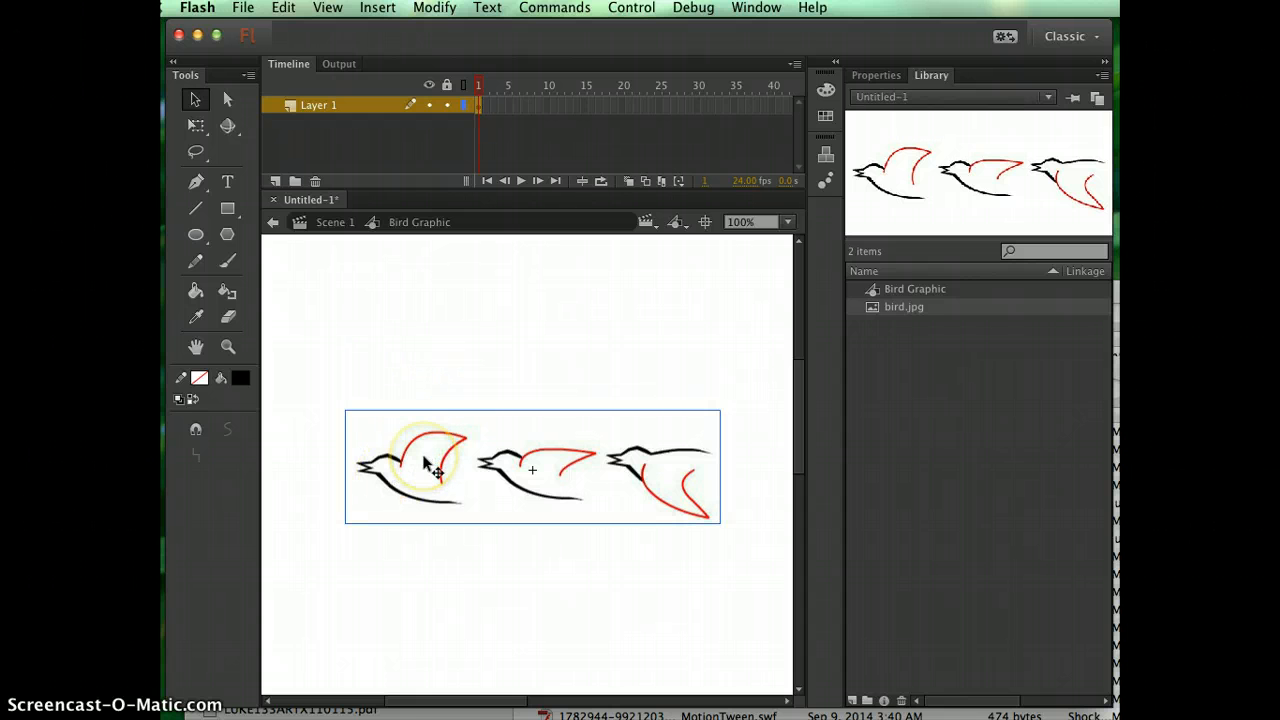
pyautogui.click(474, 360)
pyautogui.click(447, 467)
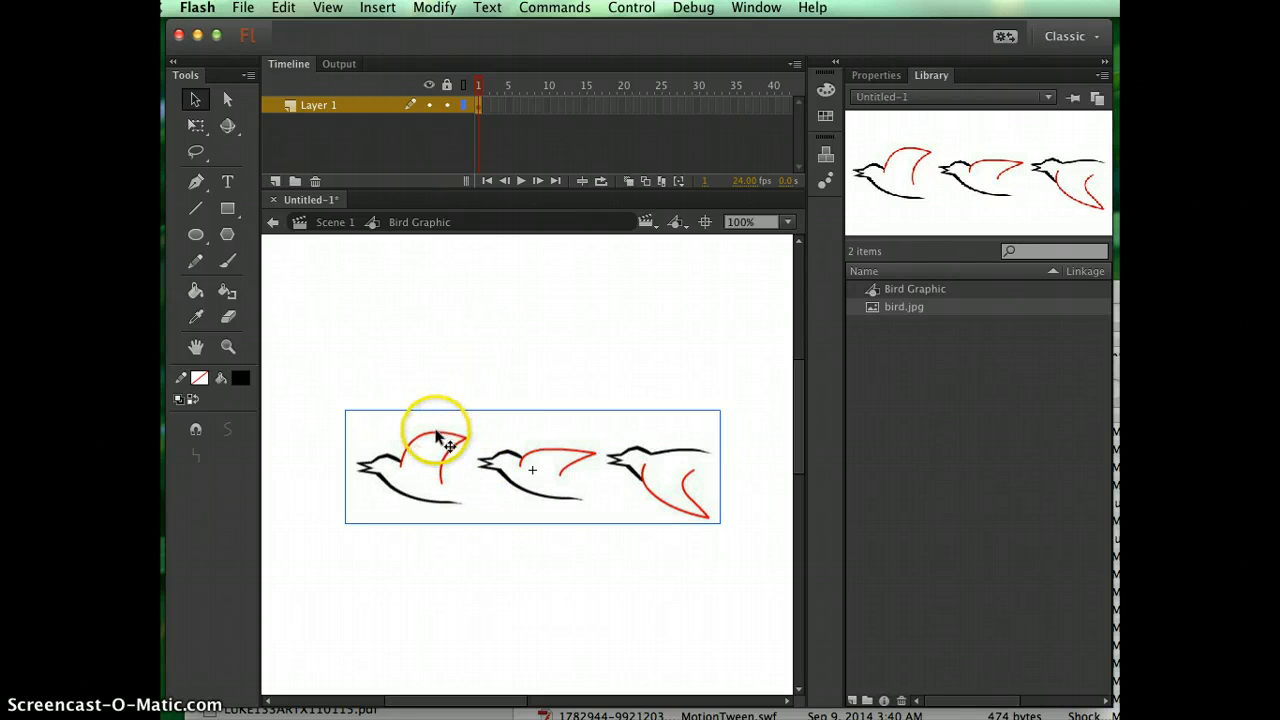
pyautogui.click(228, 346)
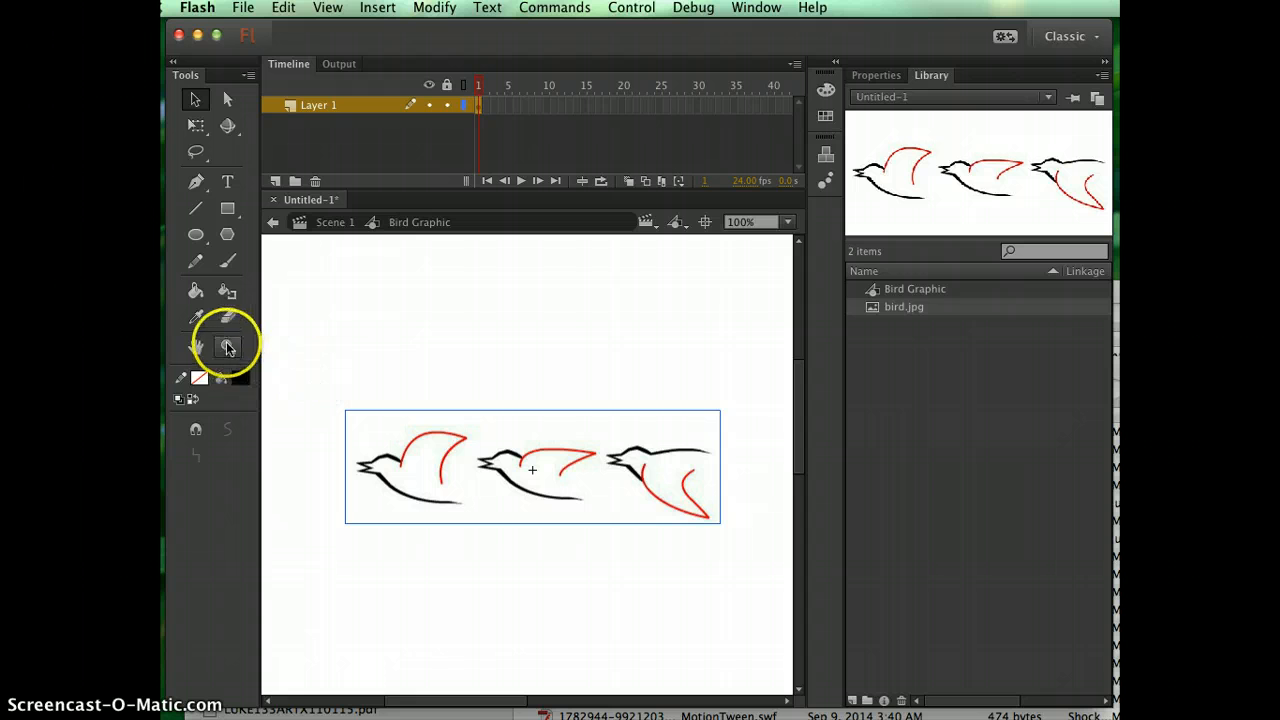
pyautogui.click(413, 452)
pyautogui.moveTo(477, 461); pyautogui.dragTo(591, 578)
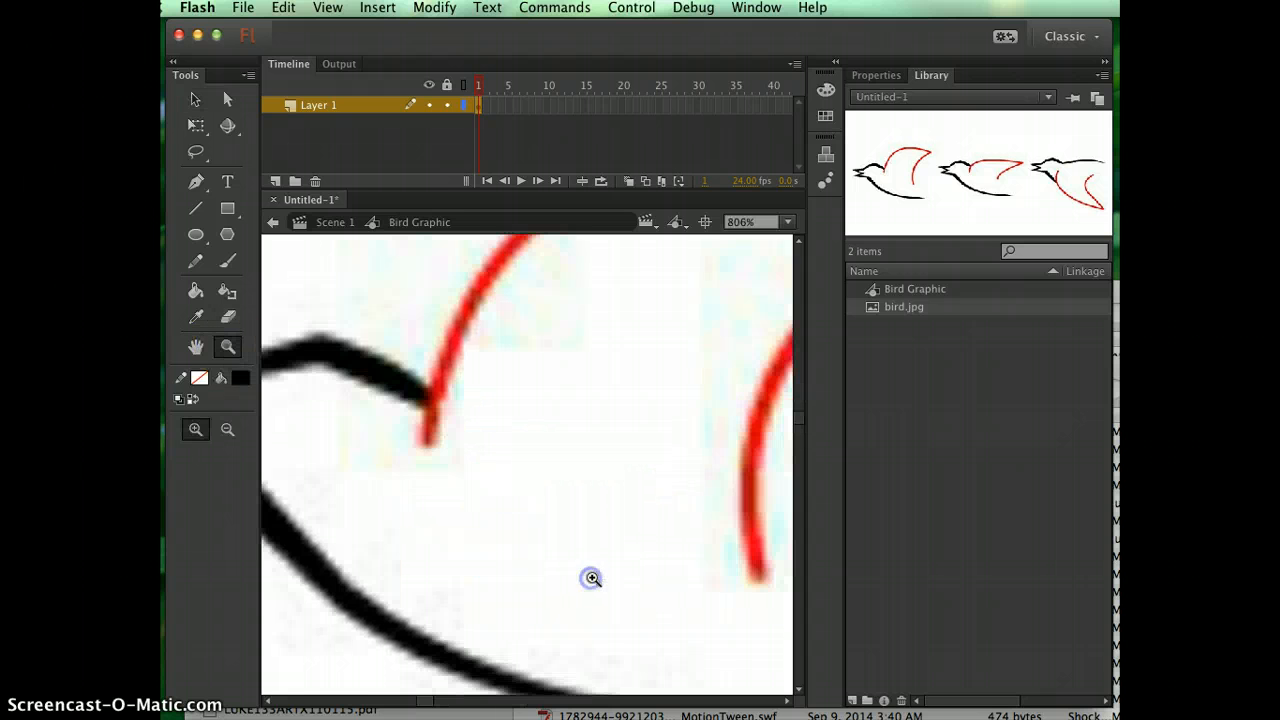
pyautogui.moveTo(400, 349); pyautogui.dragTo(482, 438)
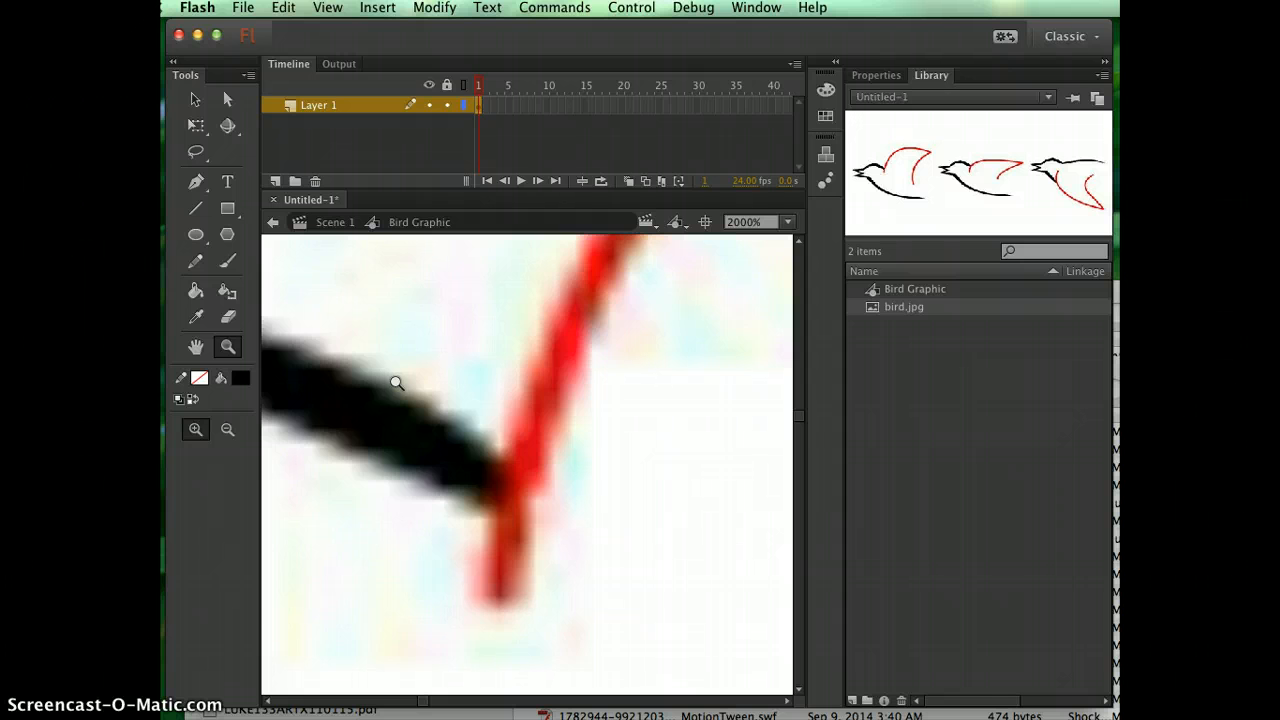
pyautogui.press('super+minus')
pyautogui.press('super+minus')
pyautogui.press('super+minus')
pyautogui.press('super+minus')
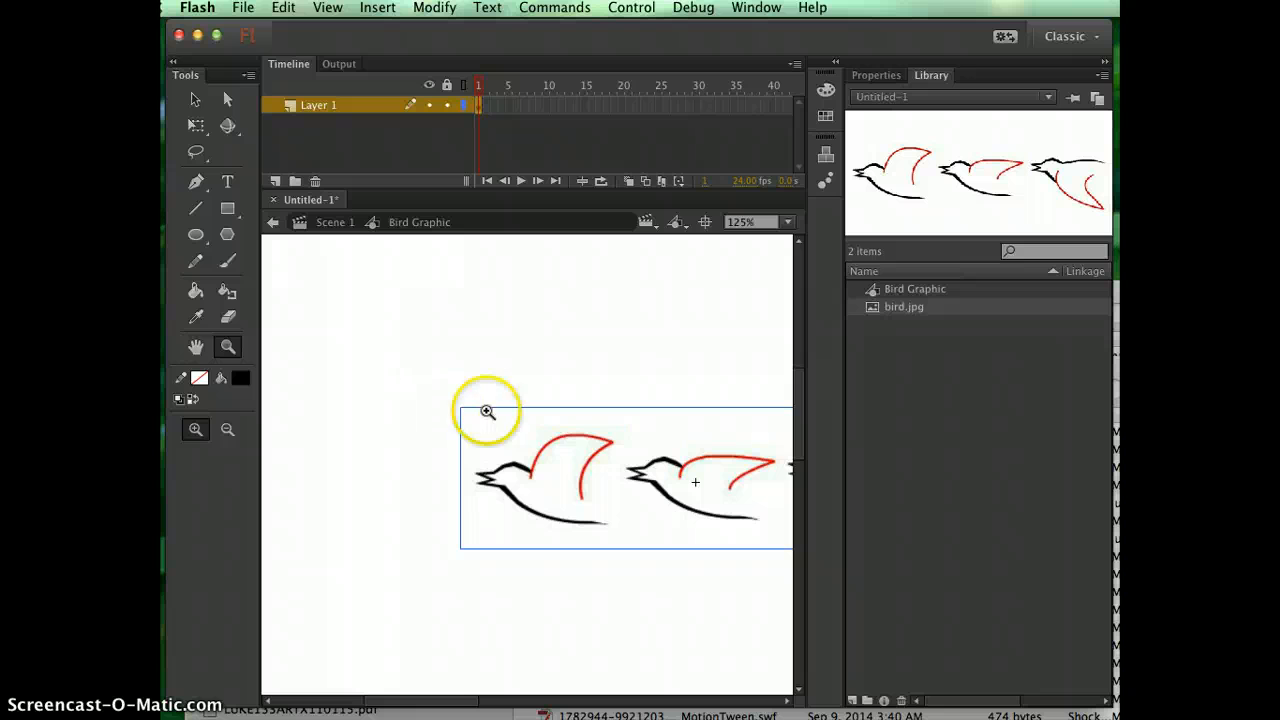
pyautogui.moveTo(551, 434); pyautogui.dragTo(397, 416)
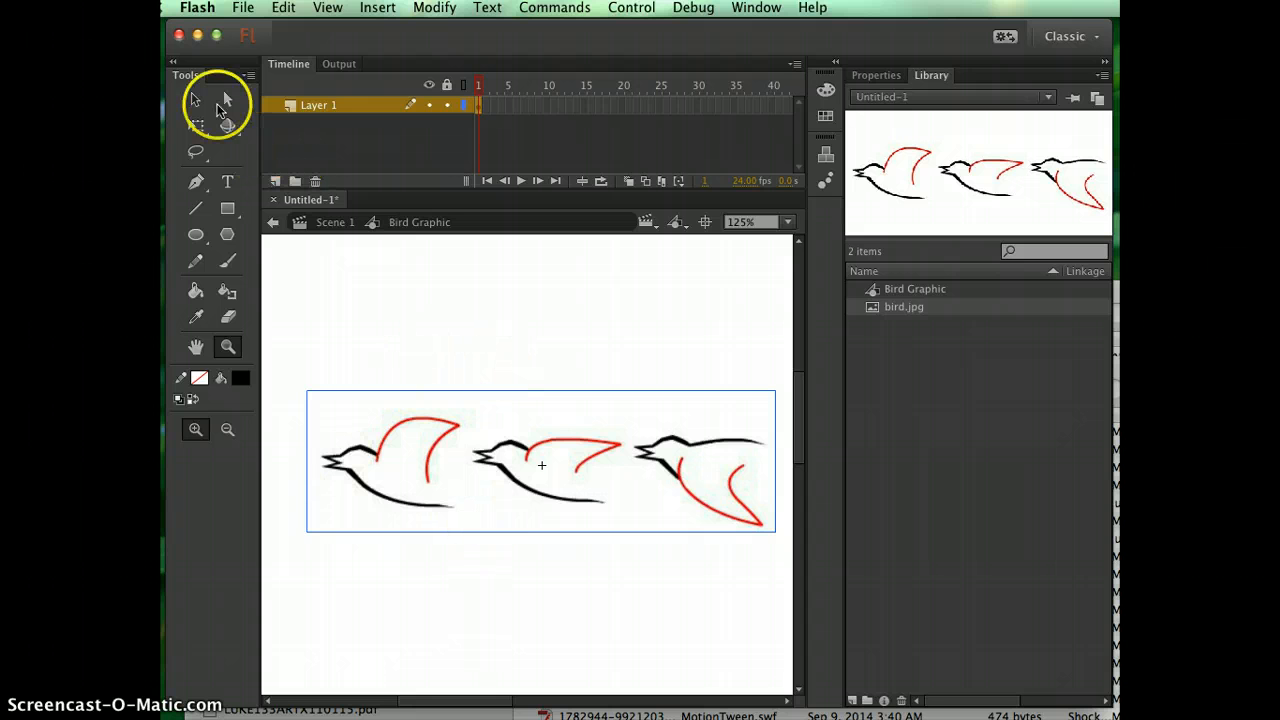
# Convert the placed bird image to vector shapes with Trace Bitmap, using colour threshold 100, minimum area 8 pixels, and Normal corner threshold and curve fit.
pyautogui.click(195, 99)
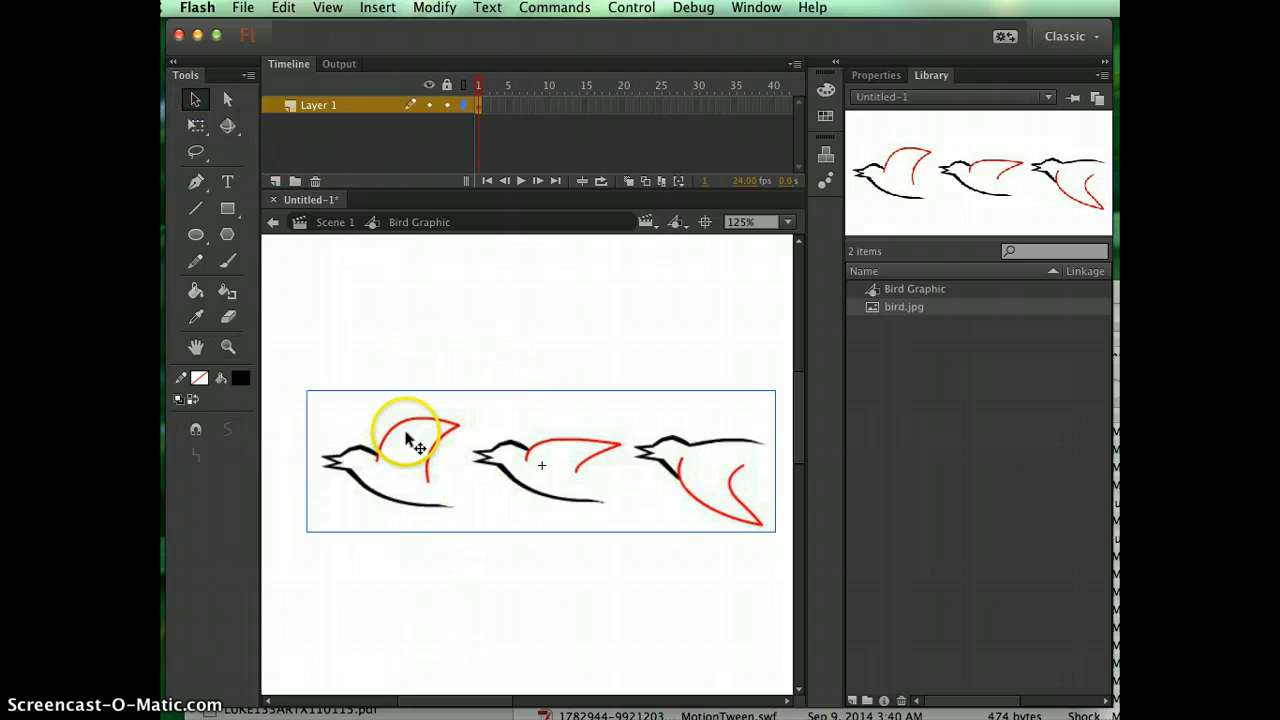
pyautogui.click(434, 318)
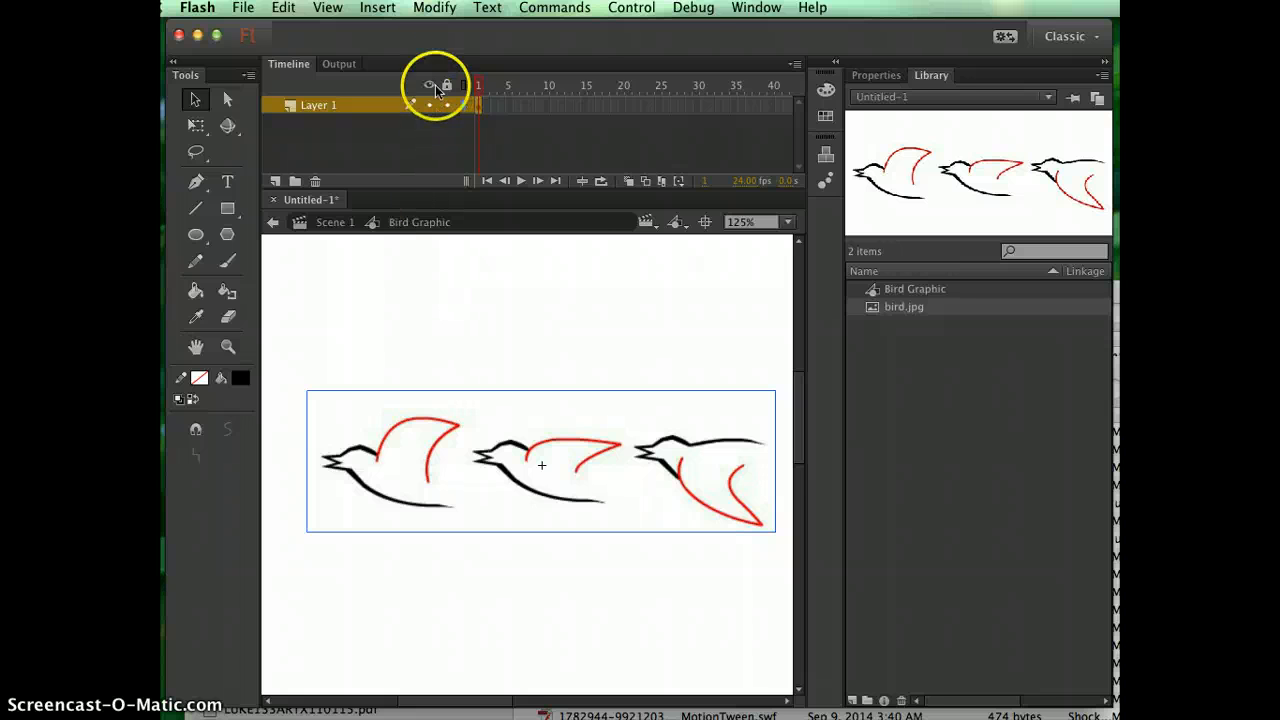
pyautogui.click(434, 7)
pyautogui.moveTo(457, 129)
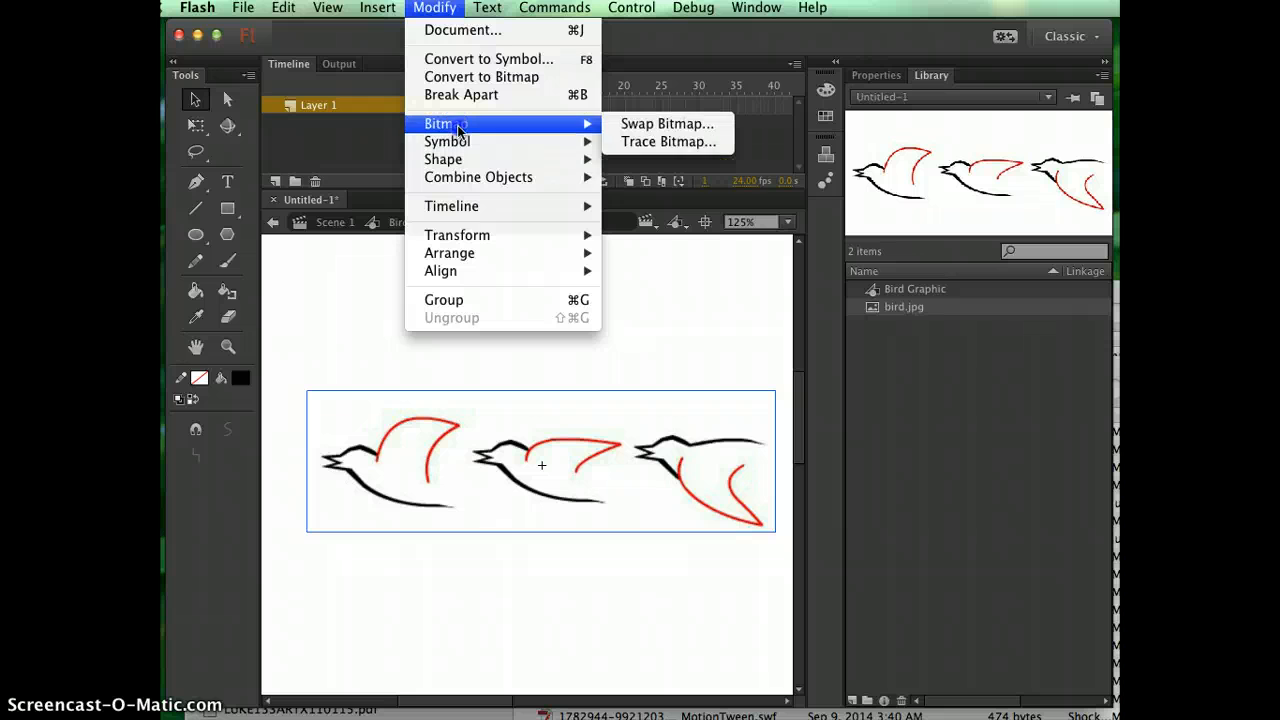
pyautogui.click(658, 142)
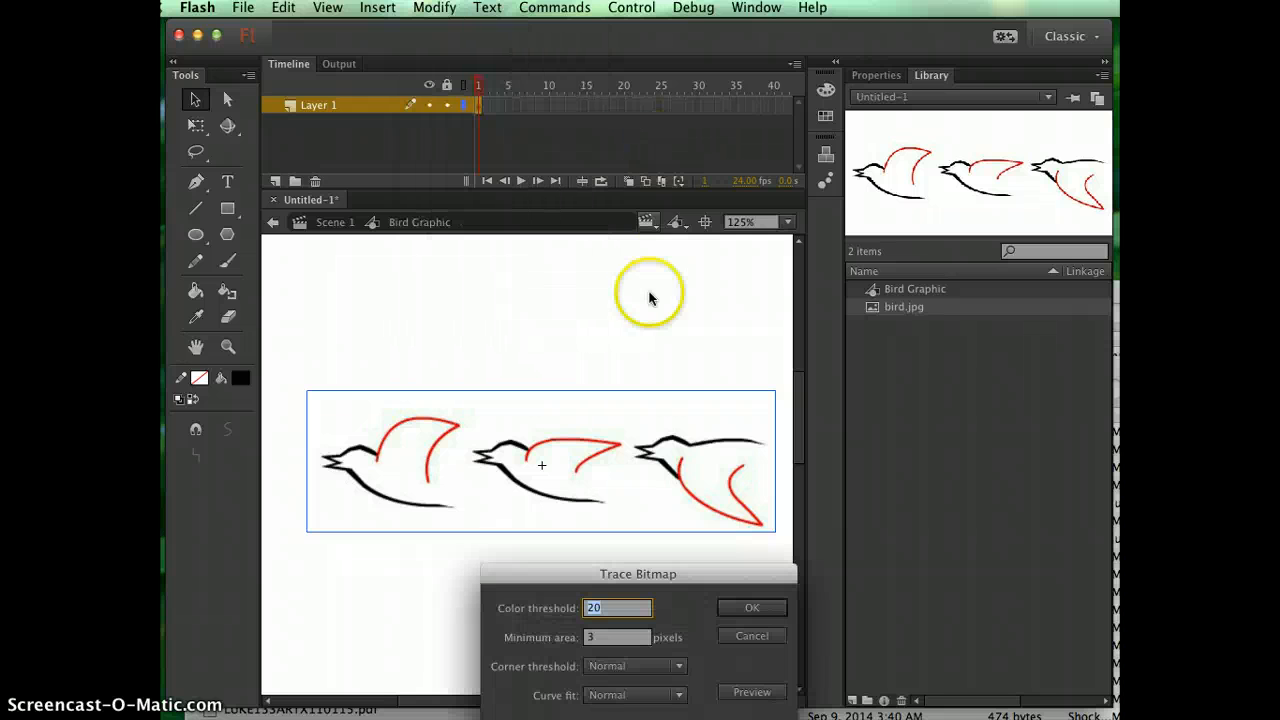
pyautogui.moveTo(546, 461); pyautogui.dragTo(506, 289)
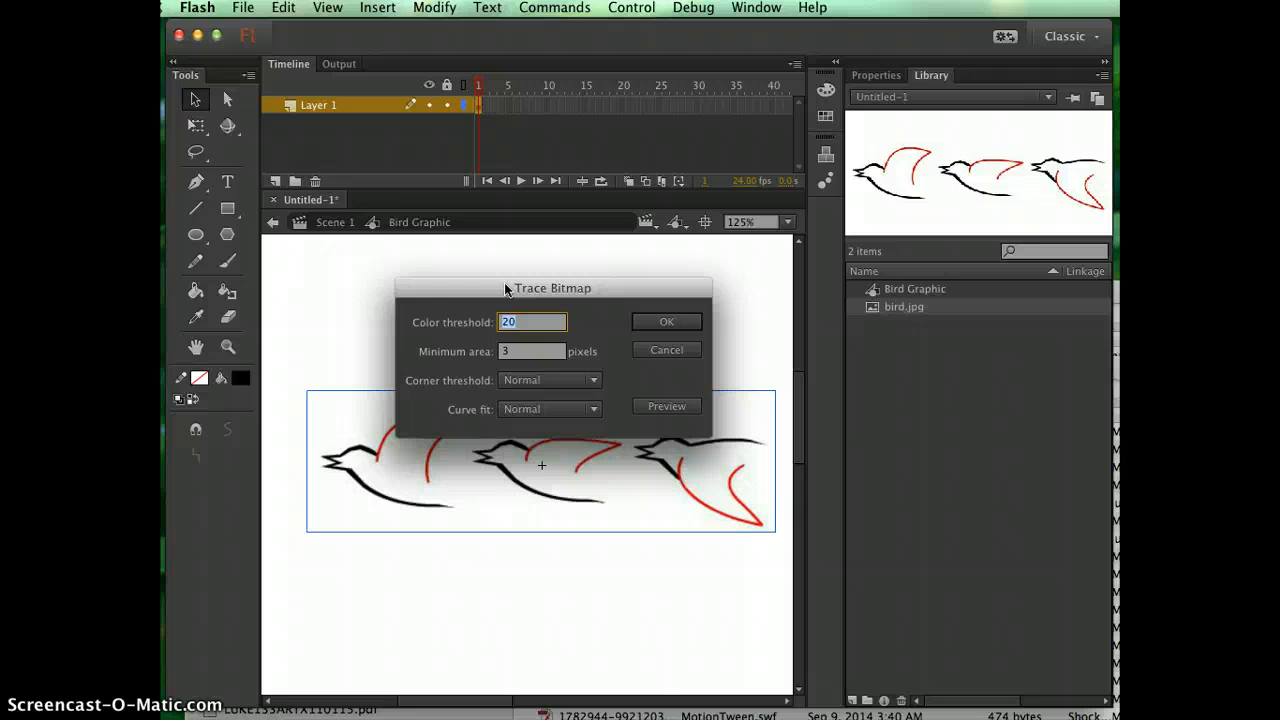
pyautogui.click(494, 290)
pyautogui.moveTo(494, 290); pyautogui.dragTo(491, 253)
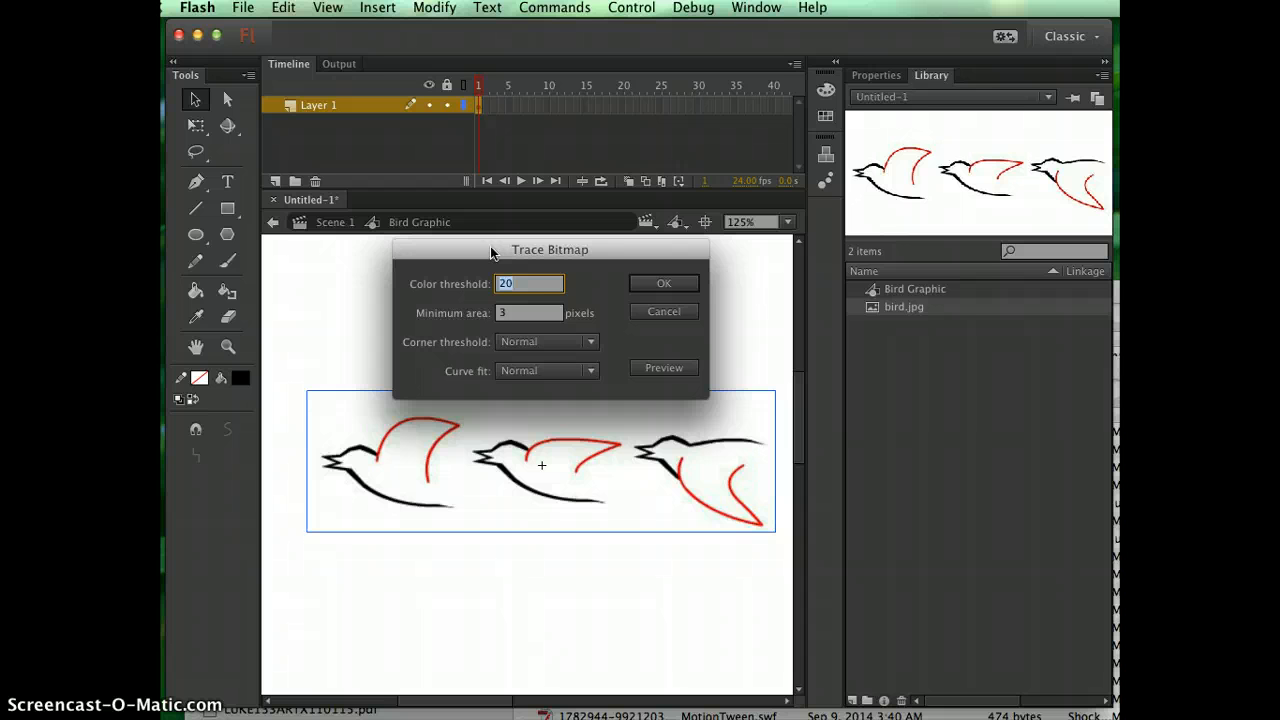
pyautogui.write('100')
pyautogui.moveTo(521, 313); pyautogui.dragTo(467, 312)
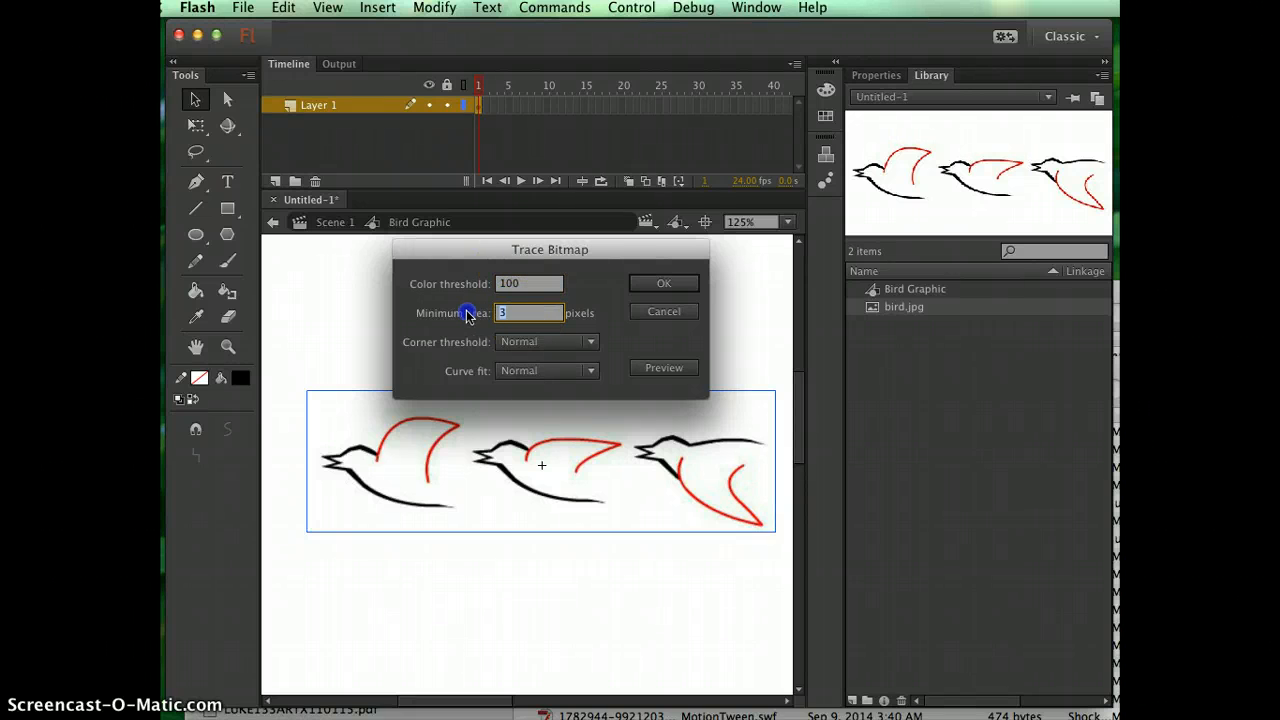
pyautogui.write('8')
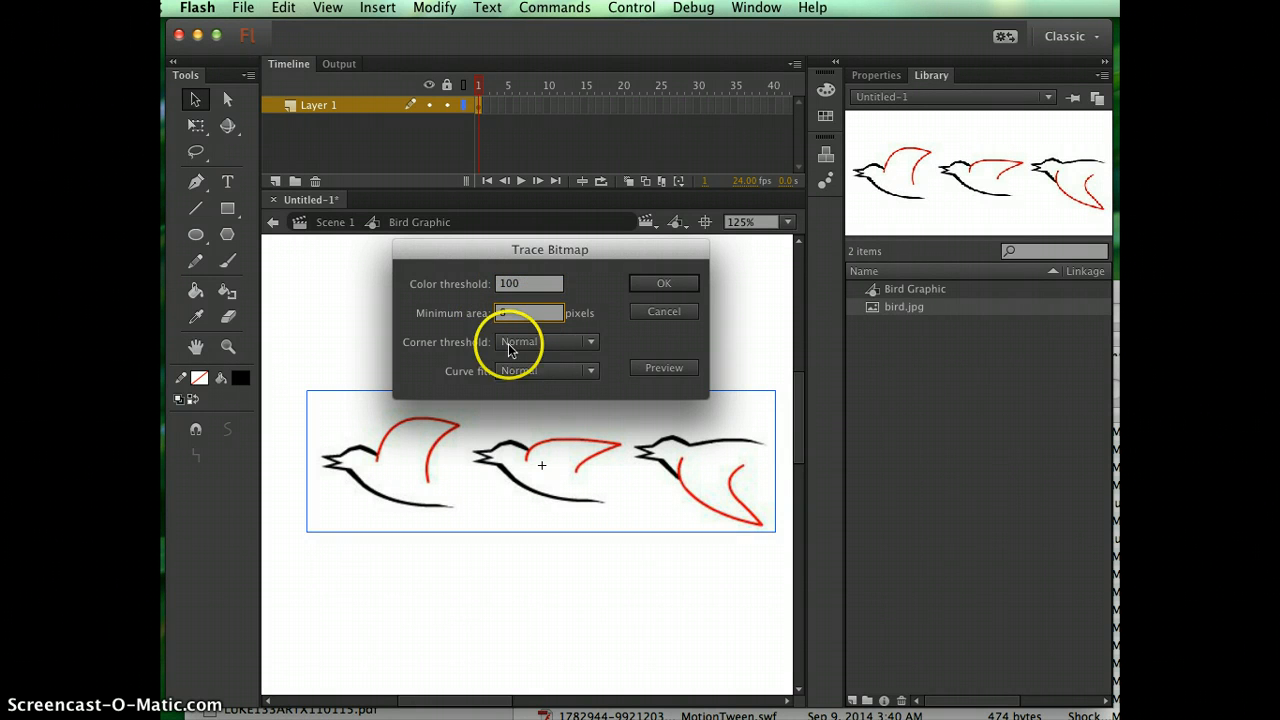
pyautogui.click(663, 285)
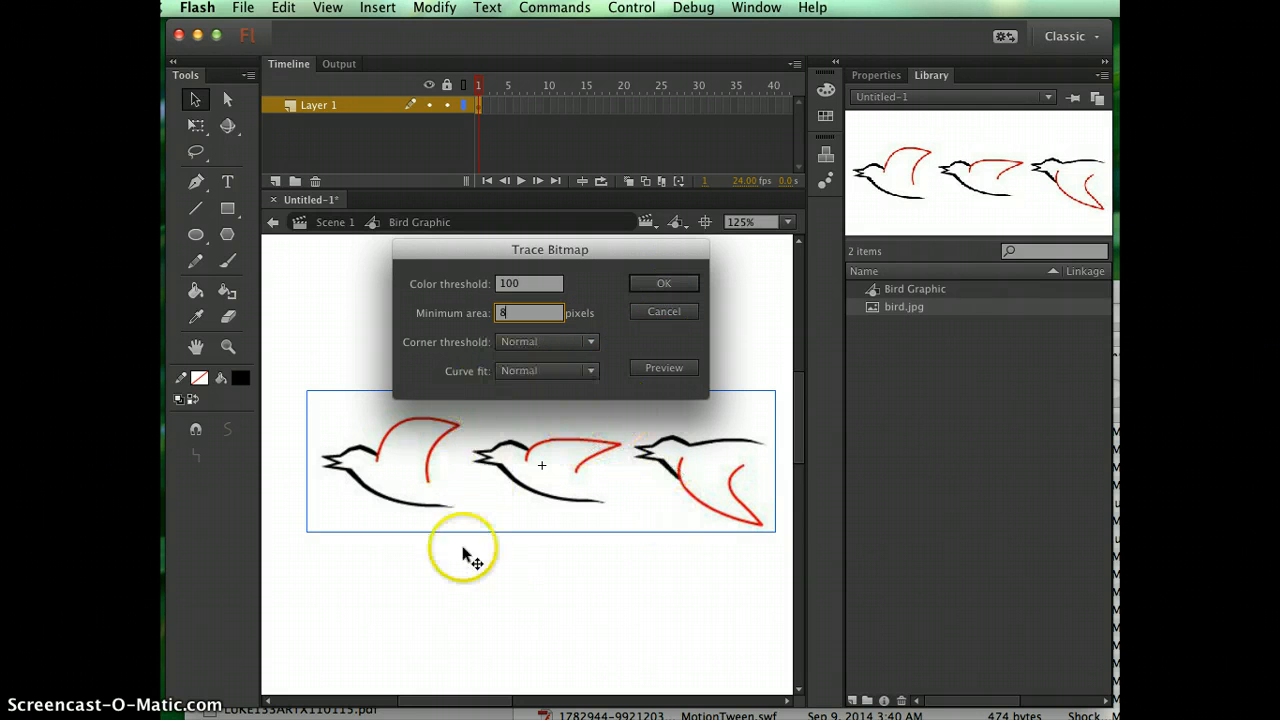
pyautogui.click(666, 372)
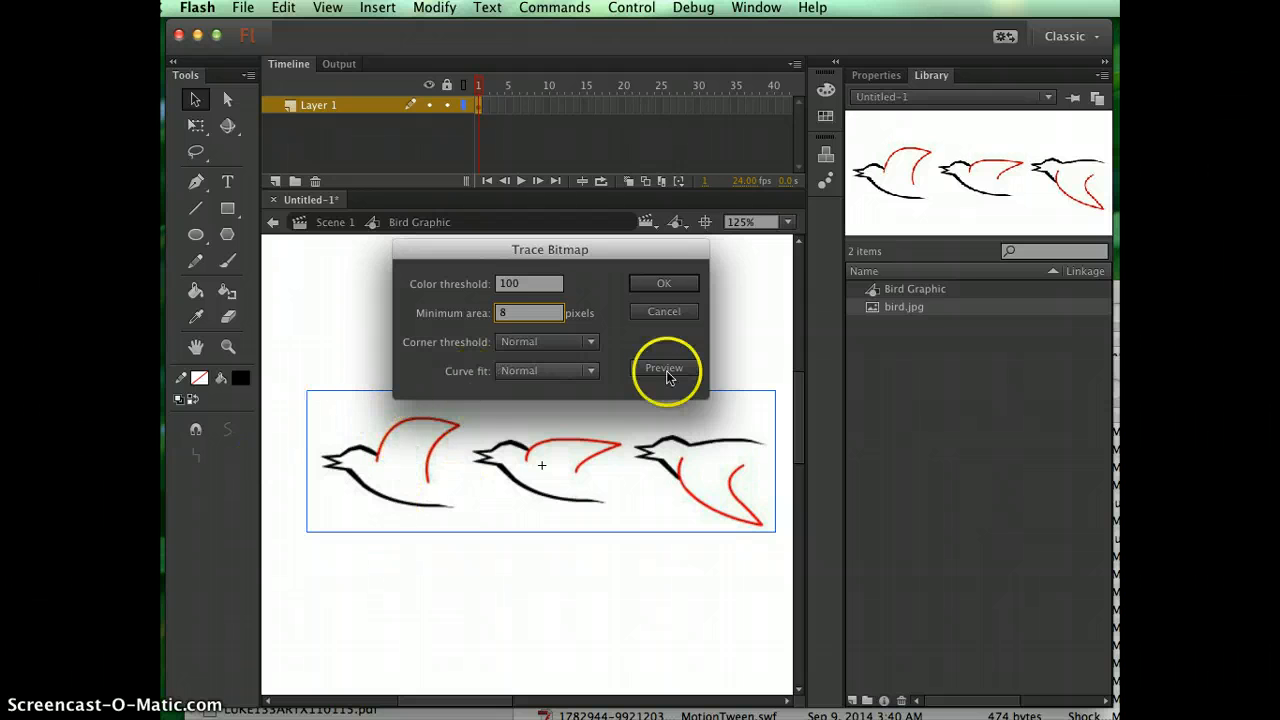
pyautogui.click(677, 286)
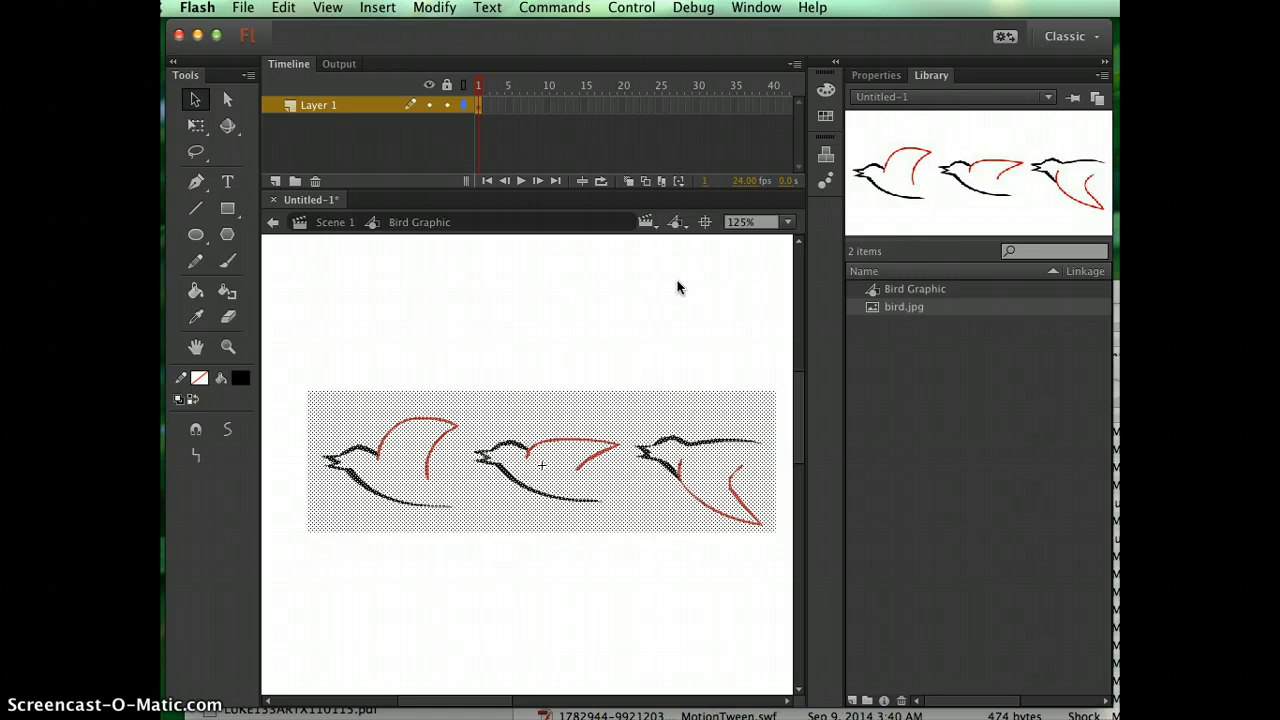
# Examine the traced vector edges closely along the first bird's red wing, then return to a view of all three birds.
pyautogui.click(575, 340)
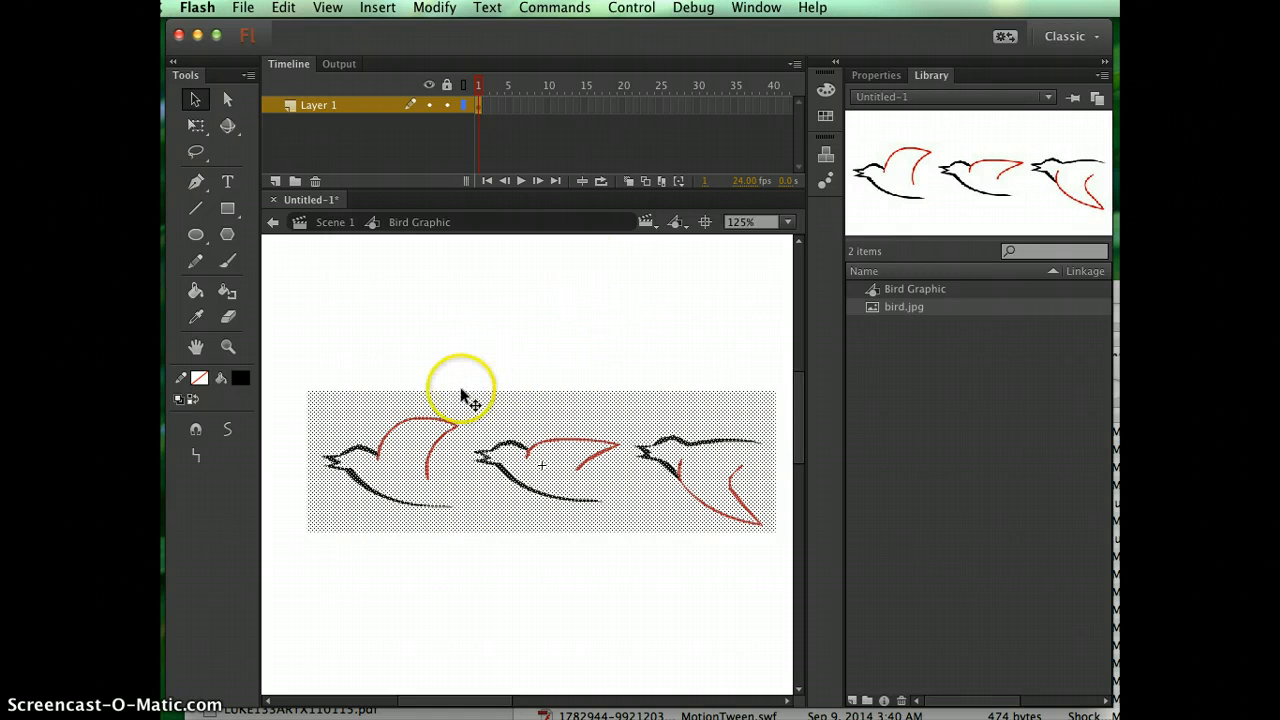
pyautogui.click(228, 347)
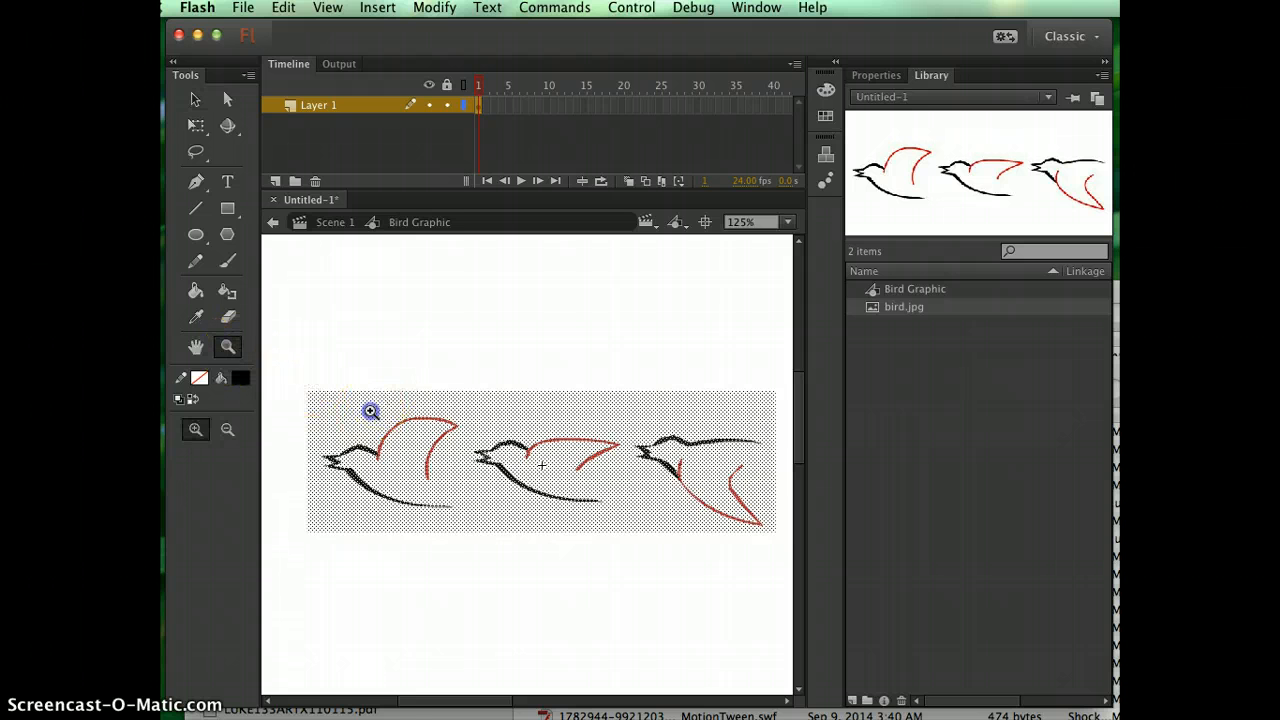
pyautogui.moveTo(369, 409); pyautogui.dragTo(462, 506)
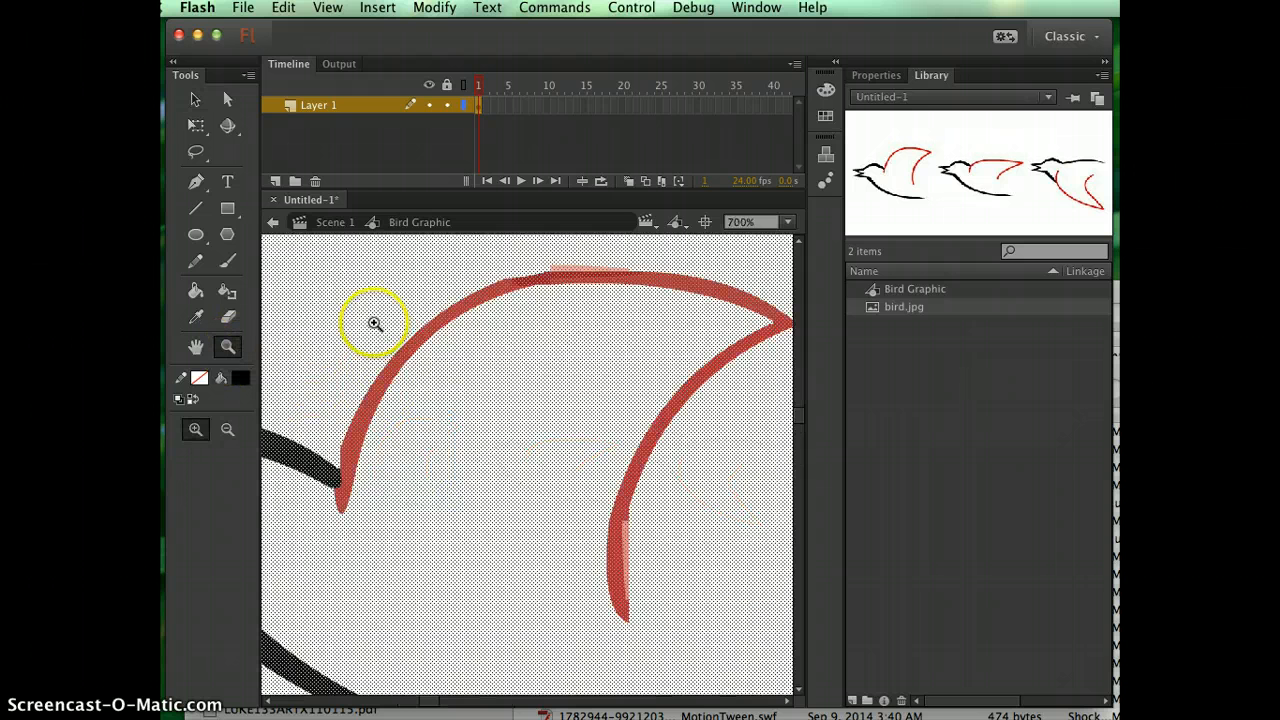
pyautogui.moveTo(373, 323); pyautogui.dragTo(468, 417)
pyautogui.click(480, 381)
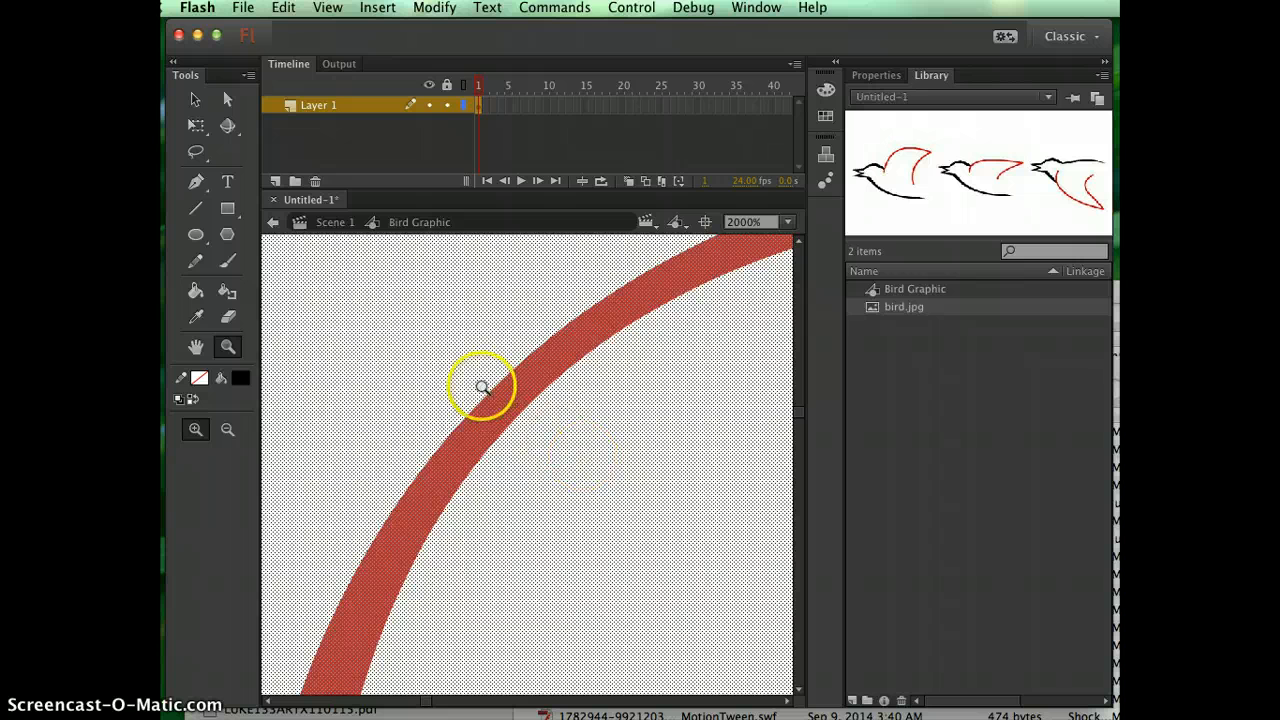
pyautogui.click(377, 344)
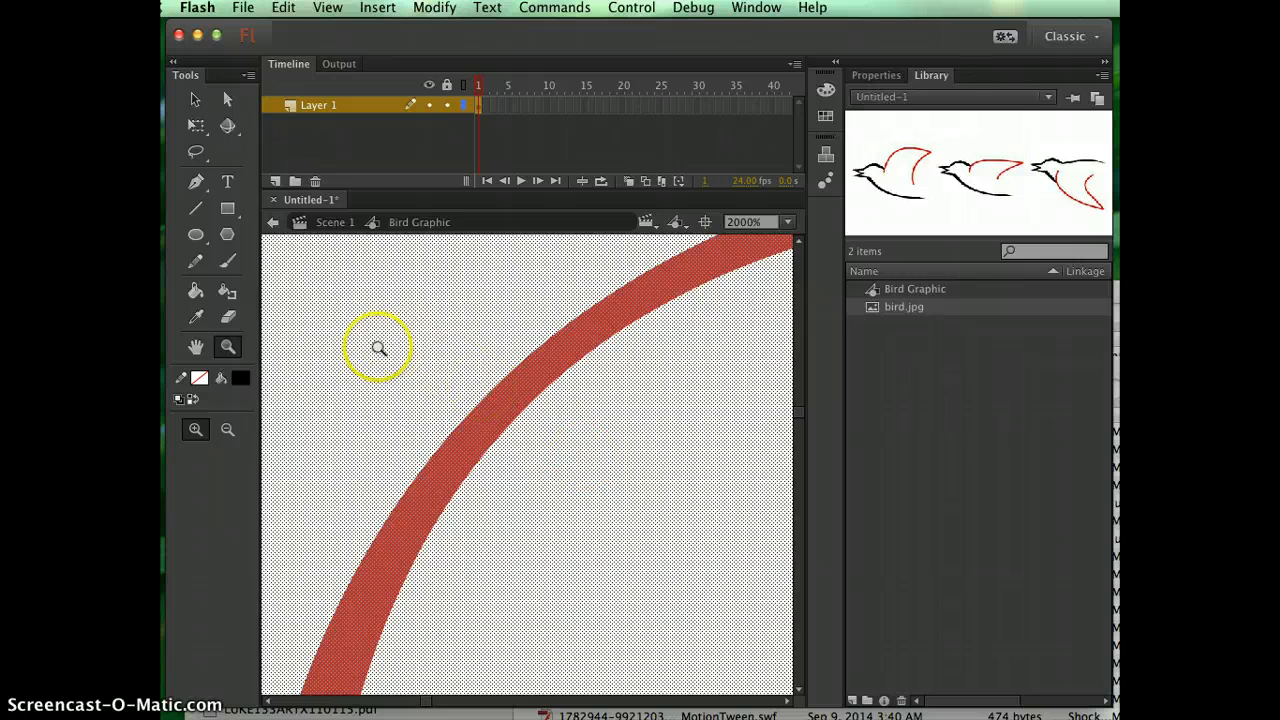
pyautogui.click(491, 466)
pyautogui.click(312, 315)
pyautogui.click(543, 497)
pyautogui.click(486, 491)
pyautogui.click(569, 424)
pyautogui.click(518, 323)
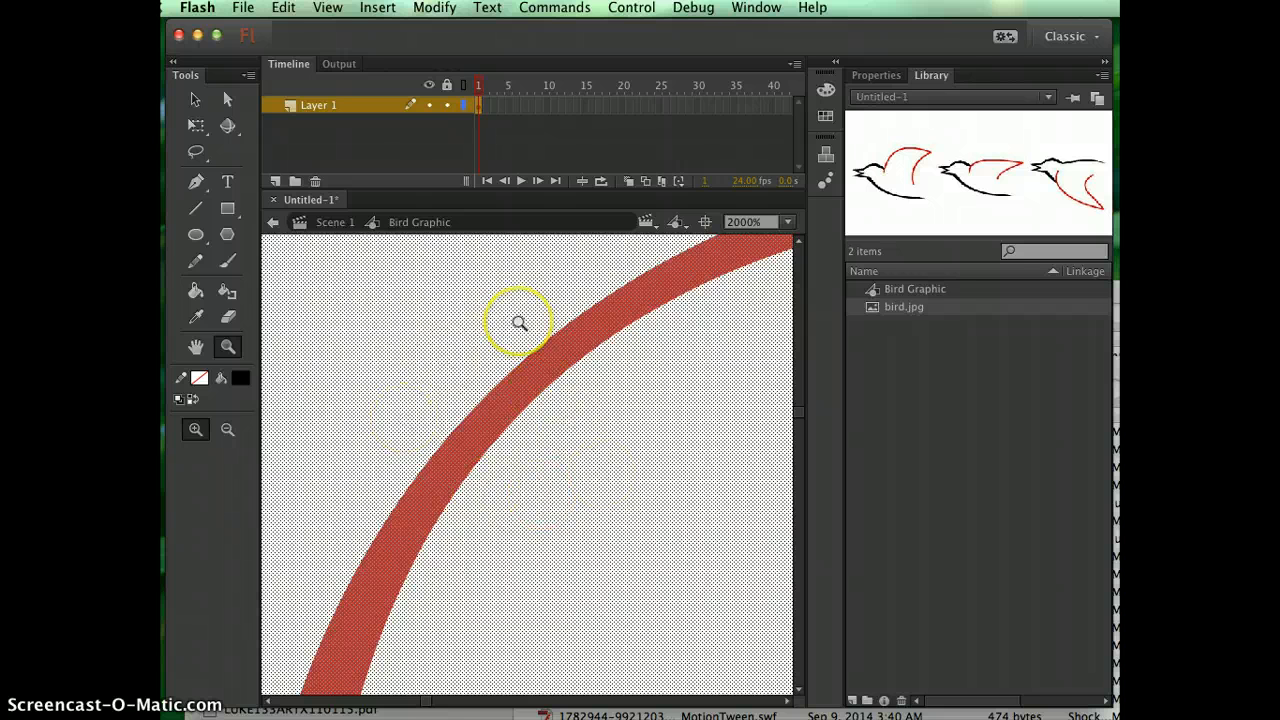
pyautogui.click(517, 346)
pyautogui.click(446, 451)
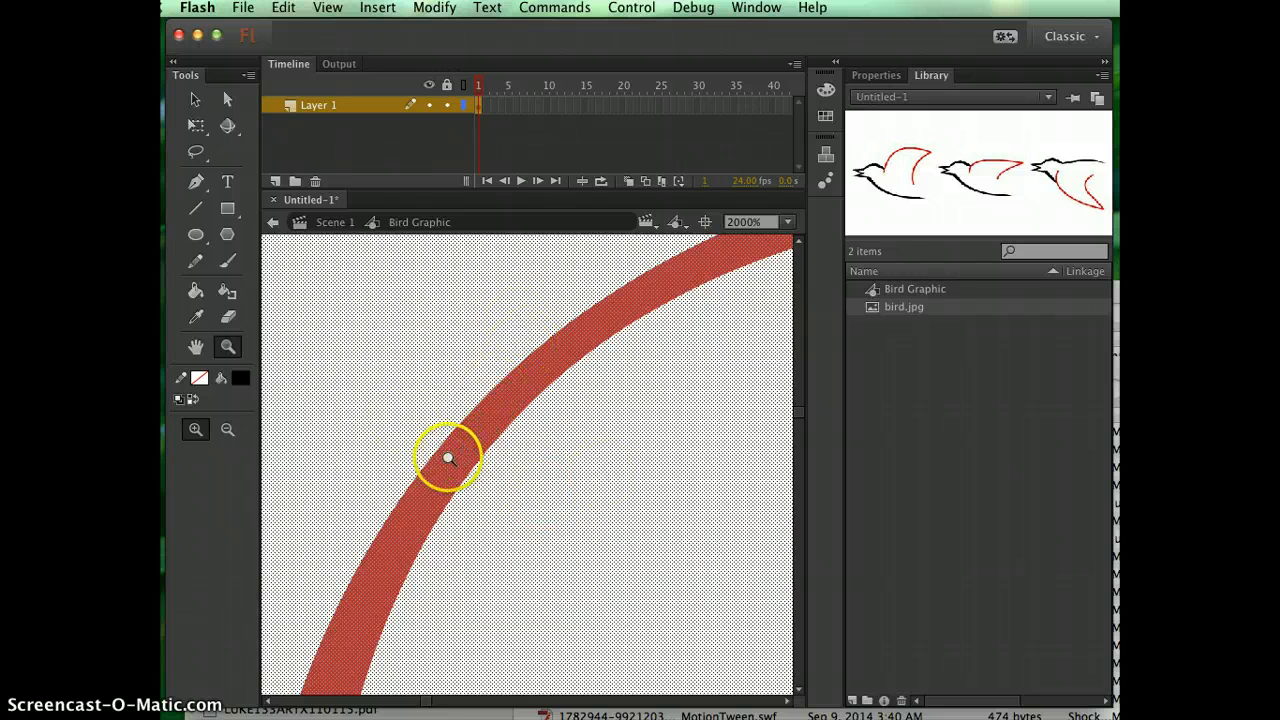
pyautogui.click(460, 420)
pyautogui.click(409, 537)
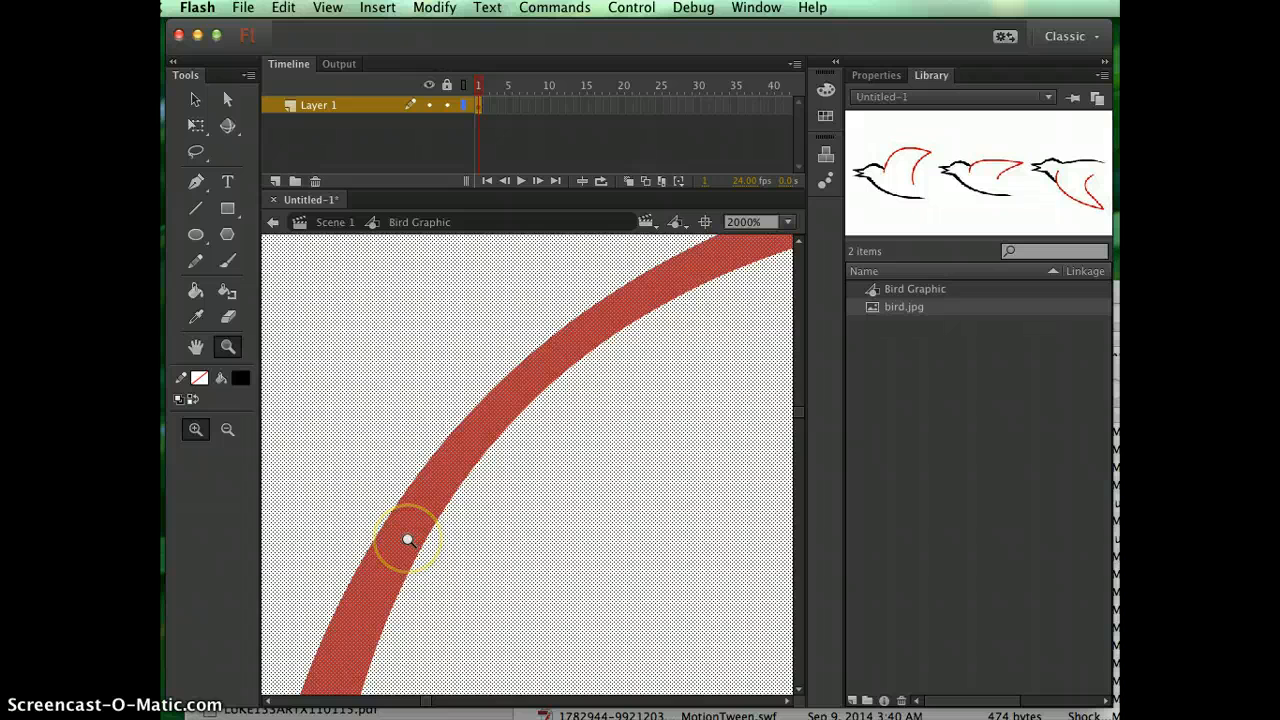
pyautogui.press('super+minus')
pyautogui.press('super+minus')
pyautogui.press('super+minus')
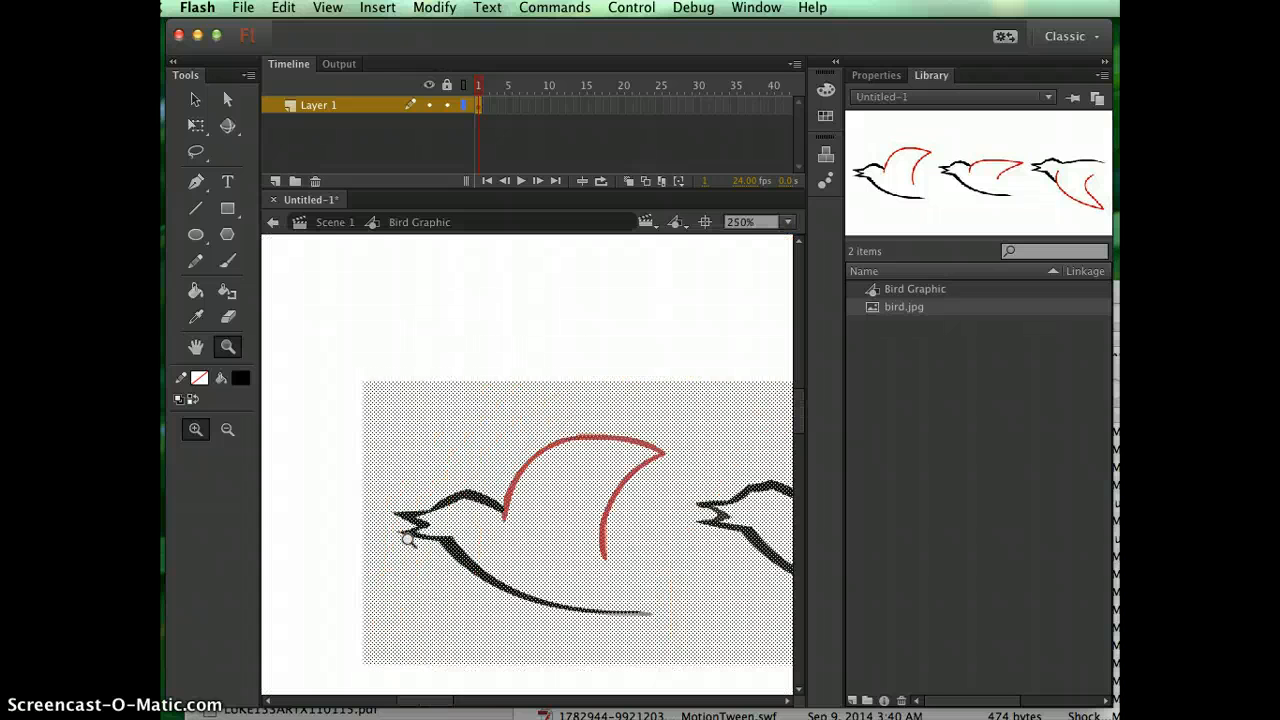
pyautogui.press('super+minus')
pyautogui.press('space')
pyautogui.moveTo(499, 377); pyautogui.dragTo(342, 322)
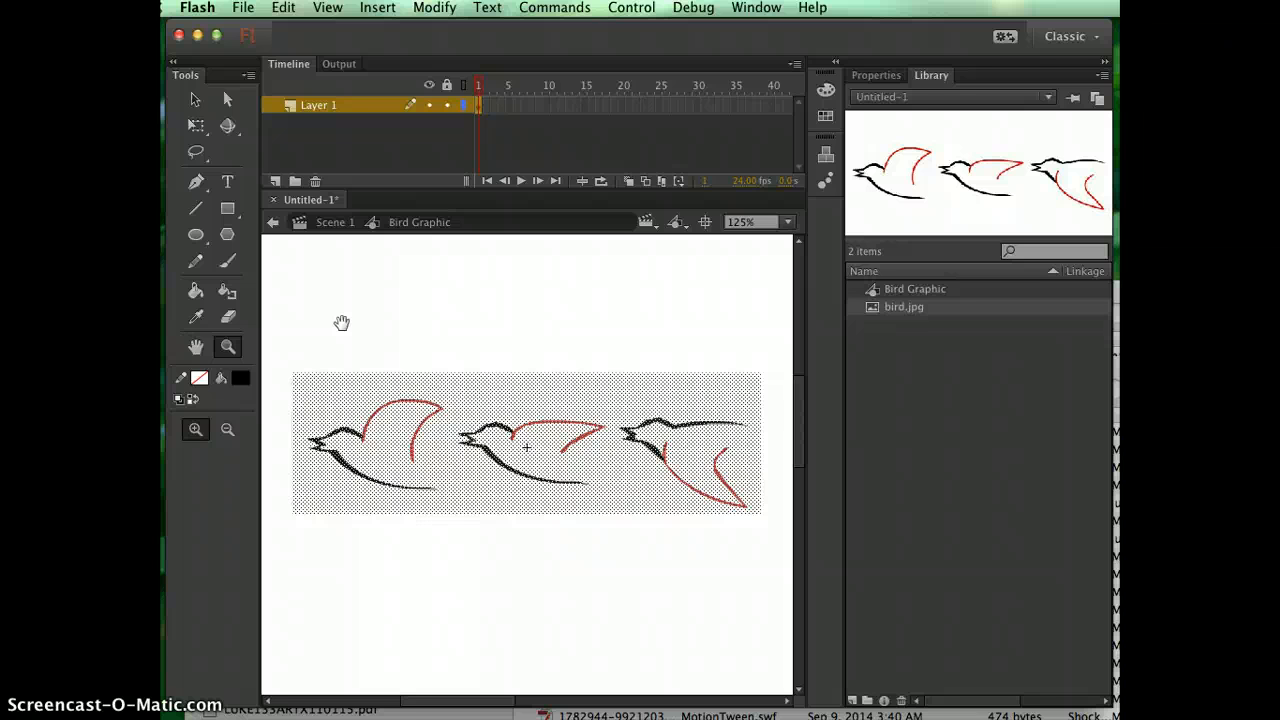
# Select the traced artwork's background and the first bird's black belly line in turn to check how the shapes are separated.
pyautogui.click(195, 99)
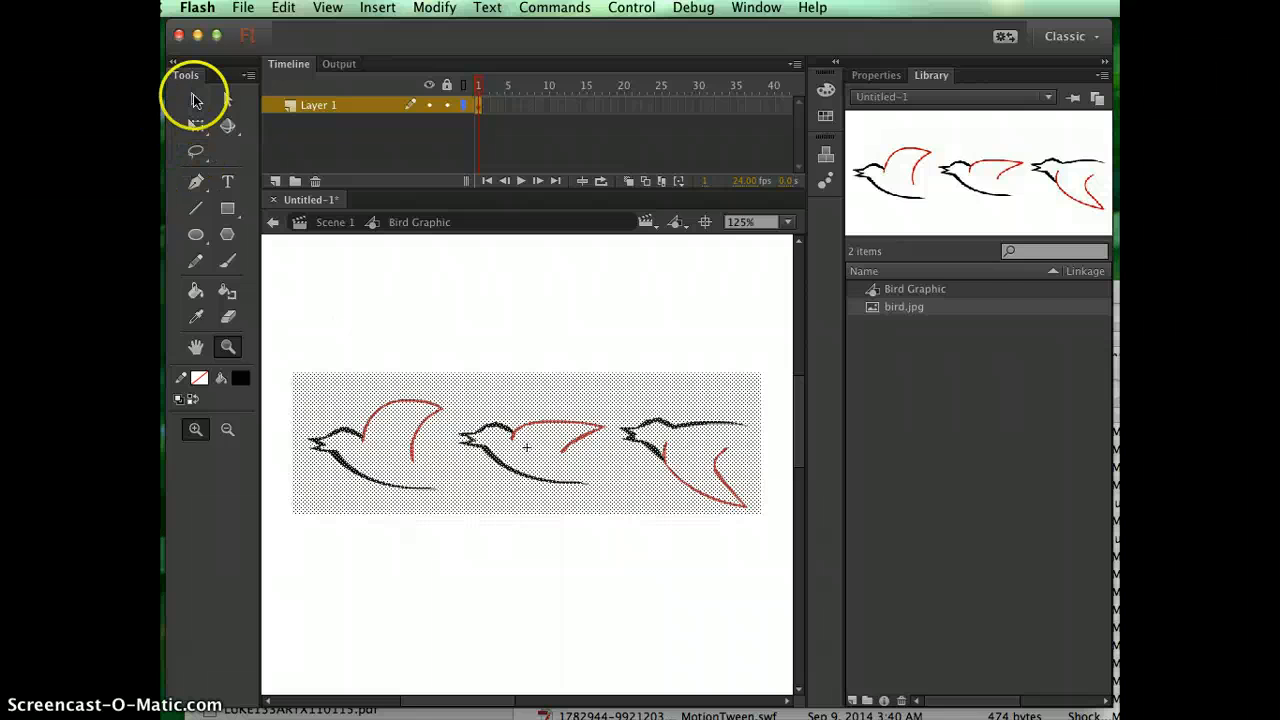
pyautogui.click(362, 300)
pyautogui.click(392, 433)
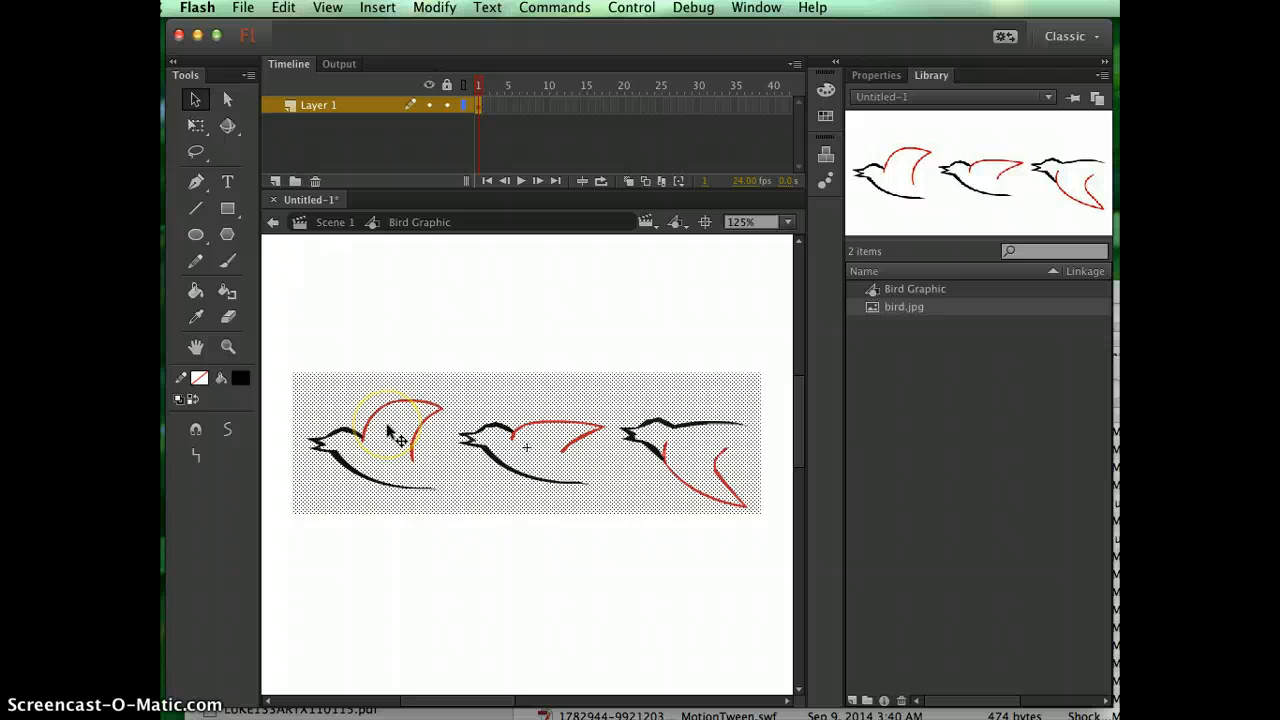
pyautogui.click(431, 331)
pyautogui.click(388, 441)
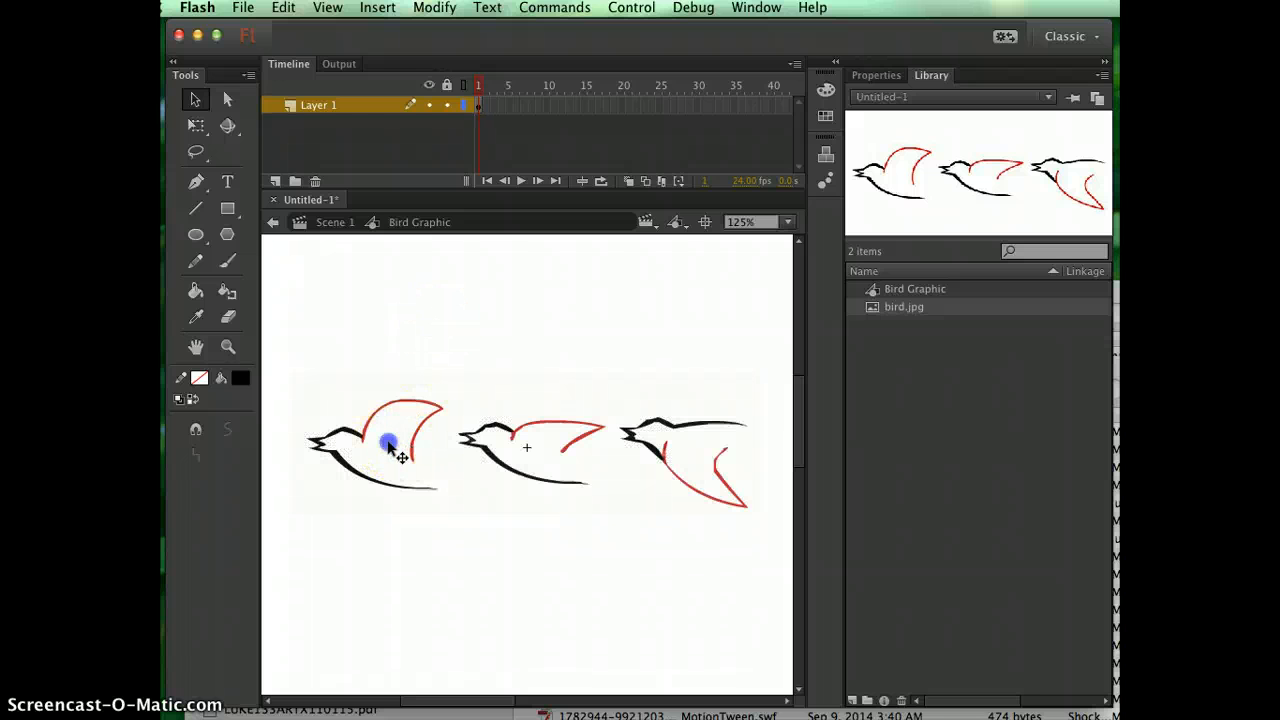
pyautogui.click(417, 325)
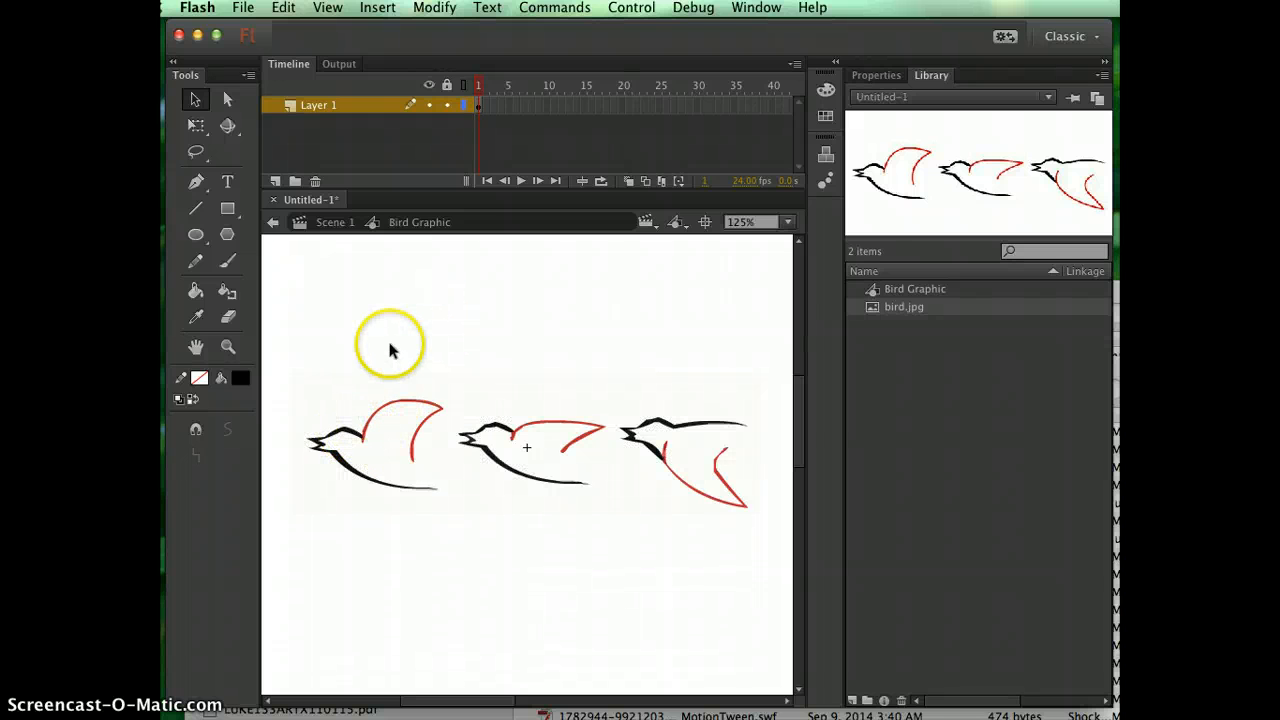
pyautogui.click(348, 468)
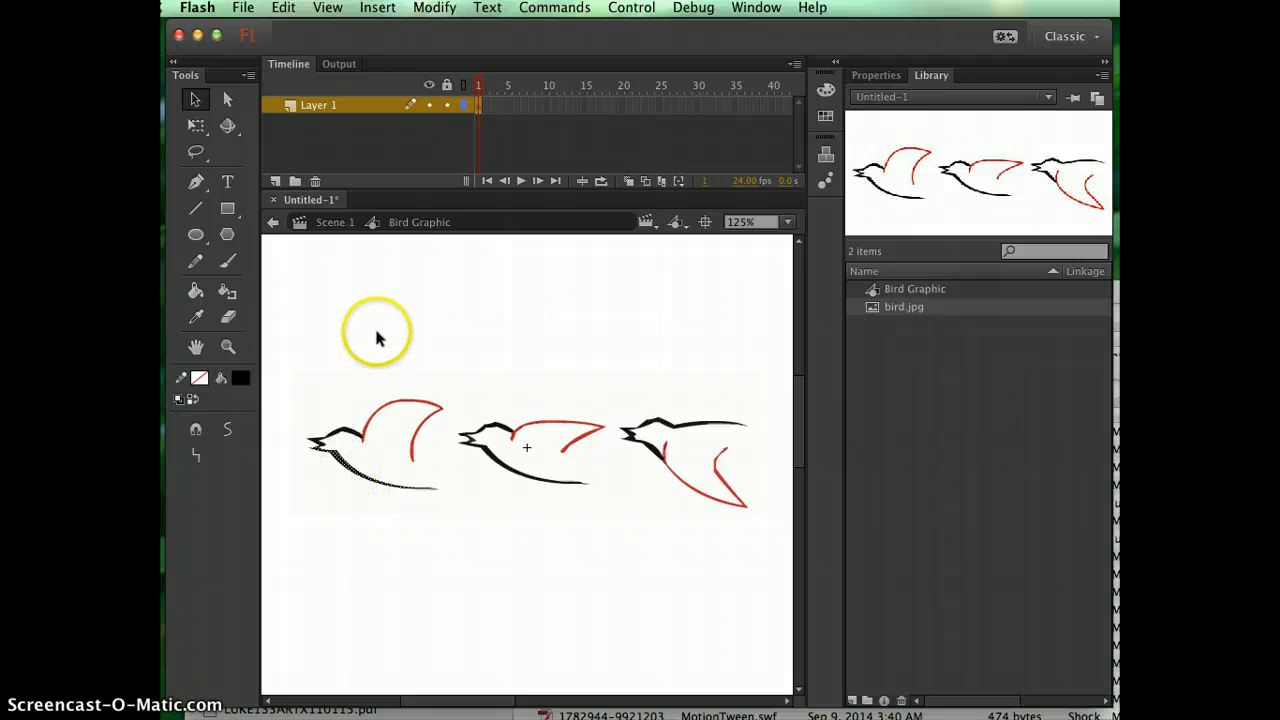
pyautogui.click(377, 333)
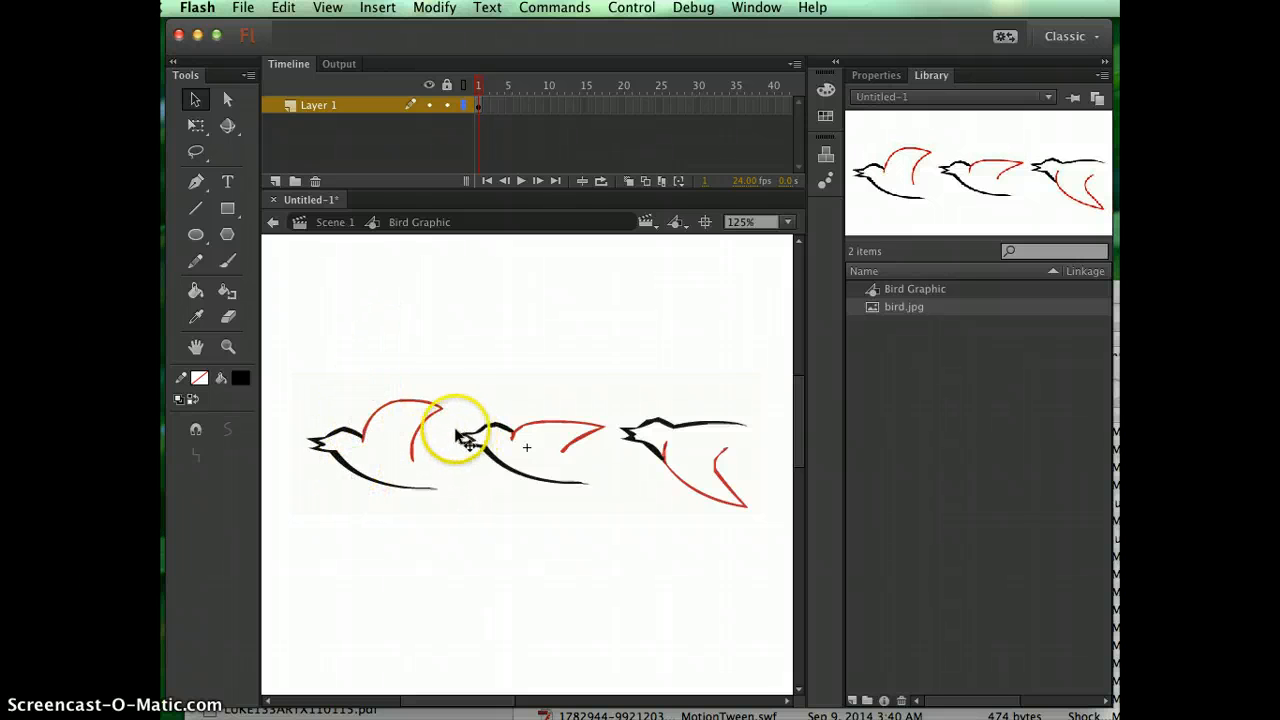
# Delete the background fill surrounding the three traced birds.
pyautogui.click(412, 433)
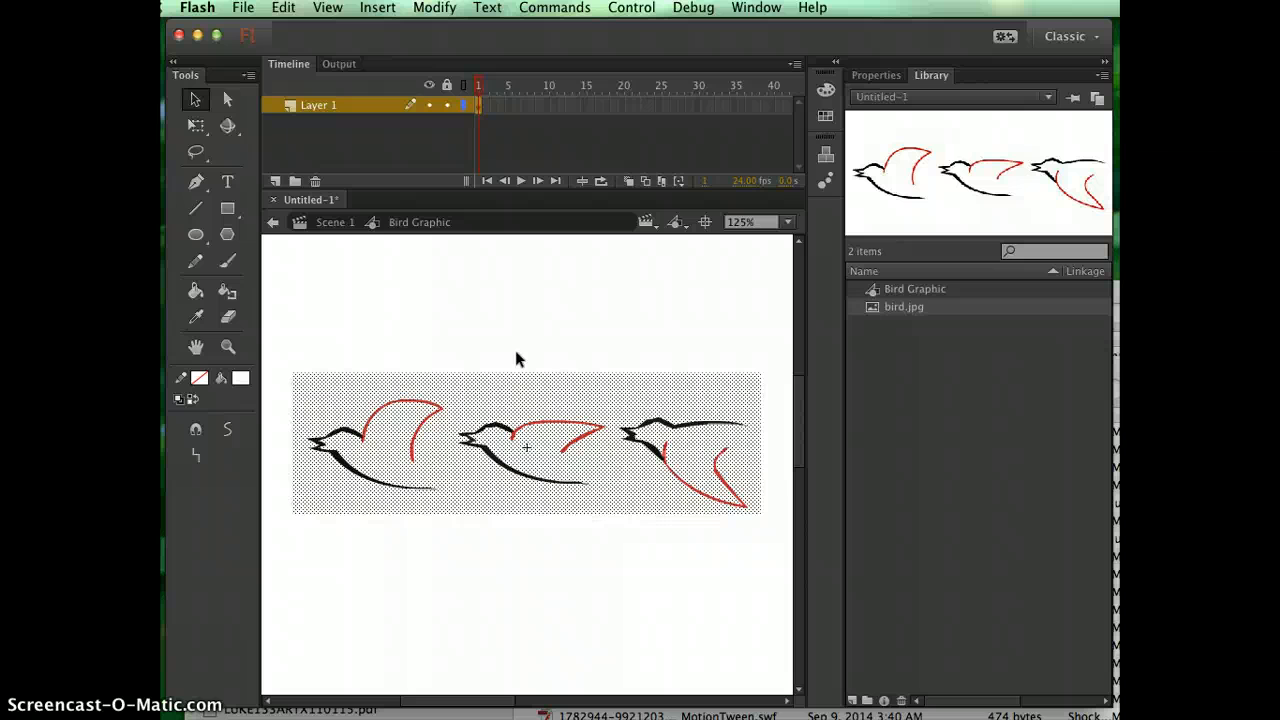
pyautogui.click(467, 288)
pyautogui.click(477, 400)
pyautogui.press('Delete')
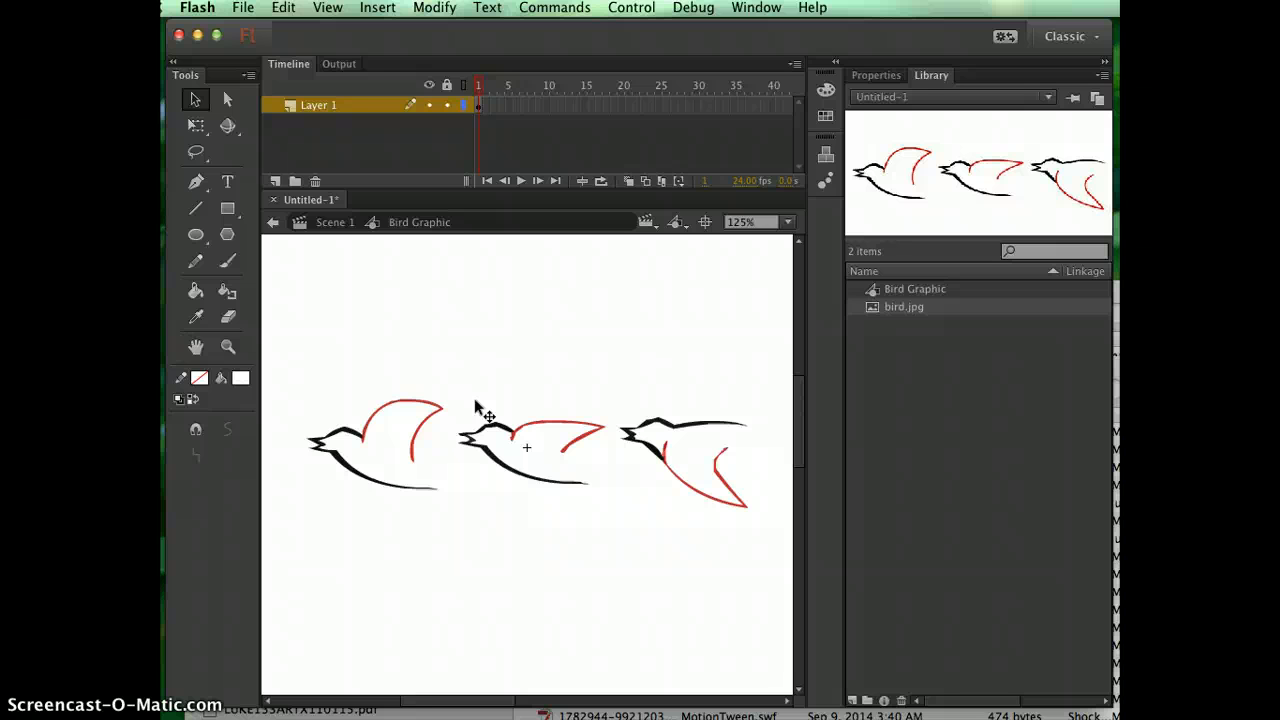
# Examine closely where the black head lines meet the red wings on the first and second traced birds.
pyautogui.click(229, 345)
pyautogui.moveTo(297, 371); pyautogui.dragTo(457, 528)
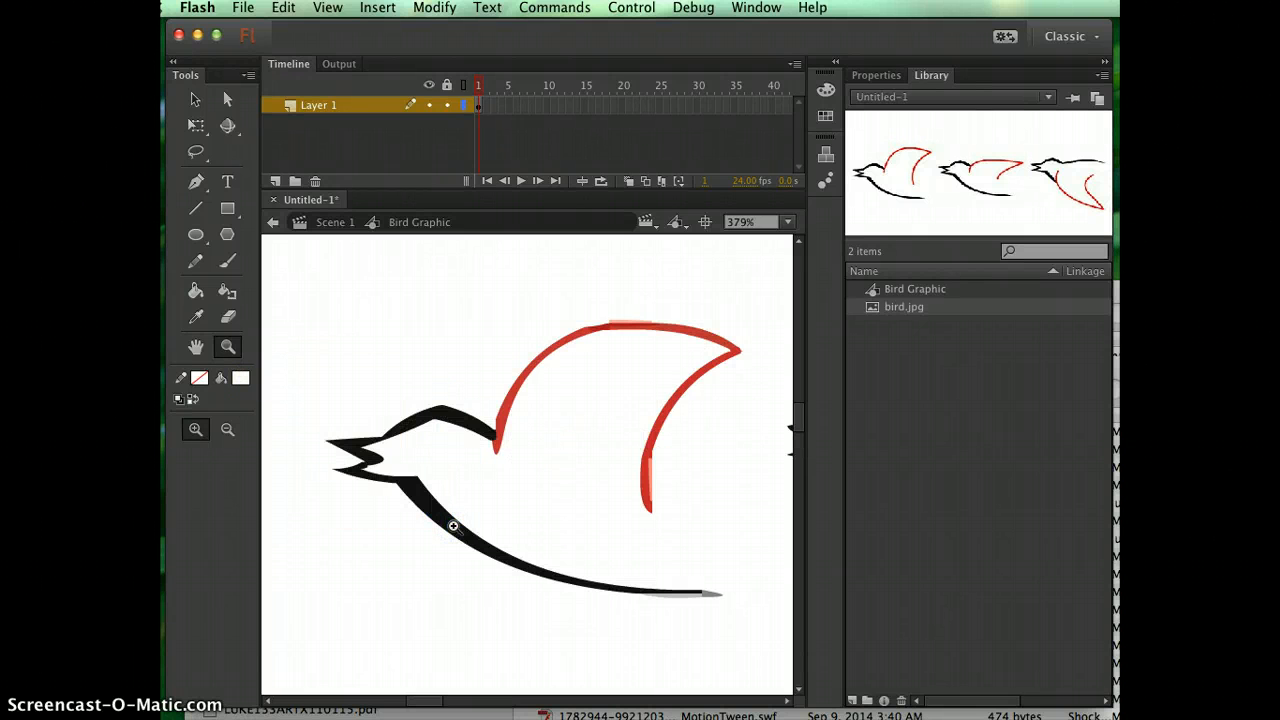
pyautogui.moveTo(449, 357); pyautogui.dragTo(560, 518)
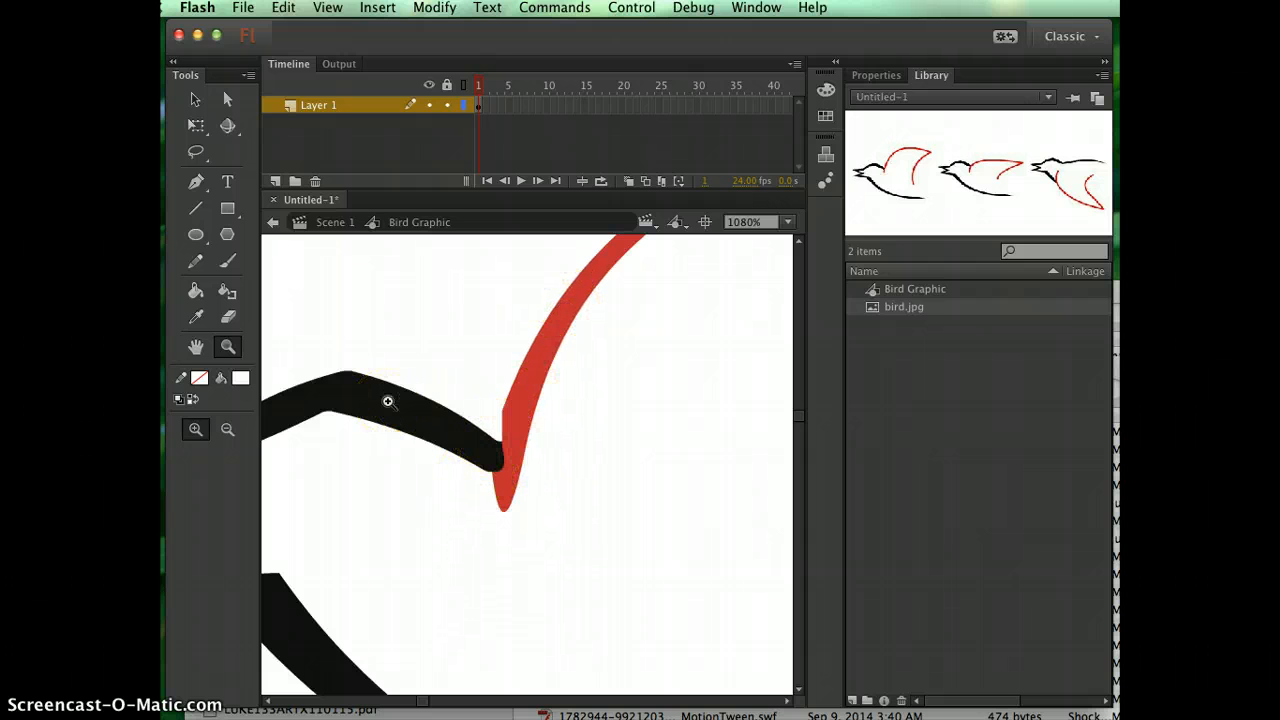
pyautogui.scroll(-5, 388, 401)
pyautogui.hscroll(3, 388, 401)
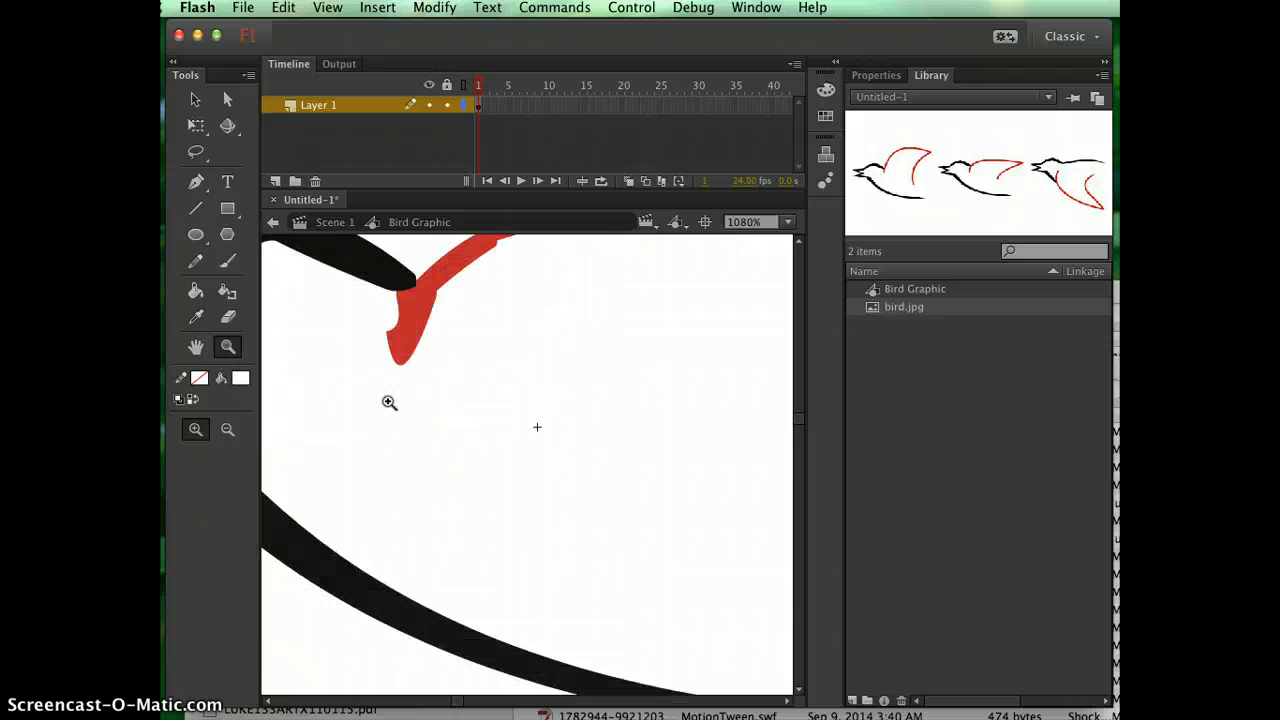
pyautogui.press('super+minus')
pyautogui.press('super+minus')
pyautogui.press('super+minus')
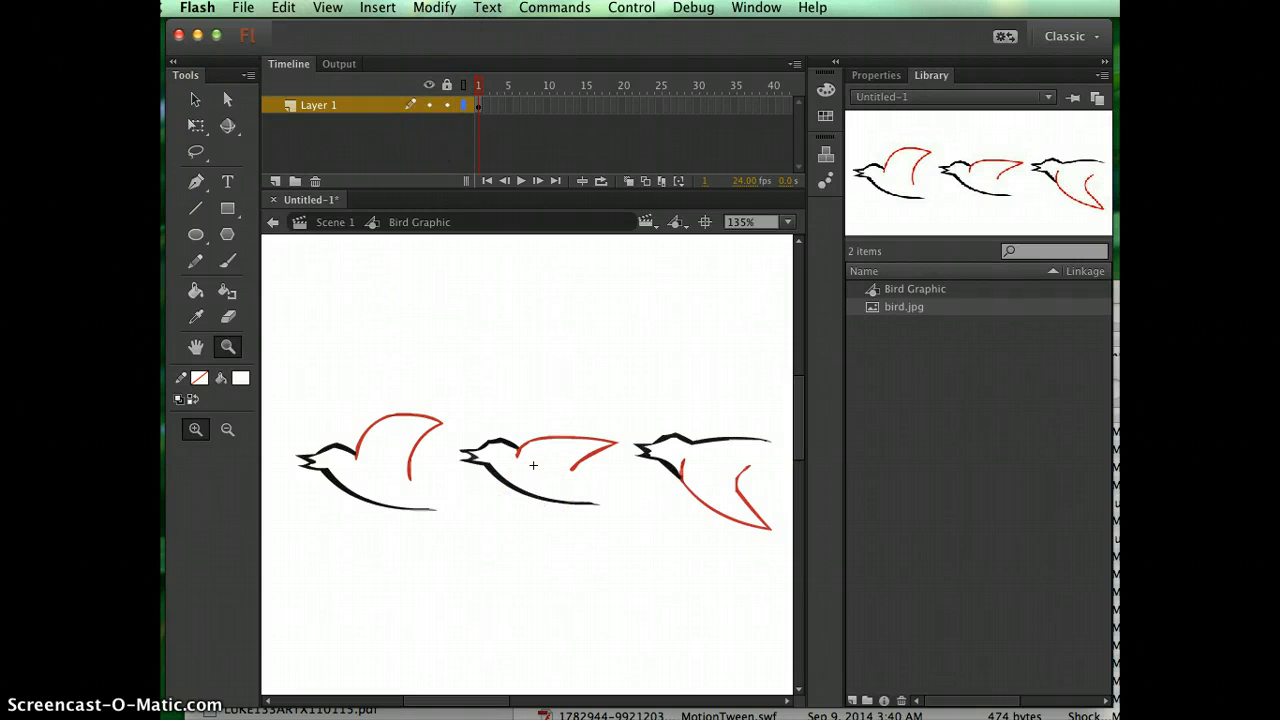
# Create a new symbol of type Movie Clip named "Bird Movie Clip" in the library root.
pyautogui.click(377, 7)
pyautogui.click(405, 28)
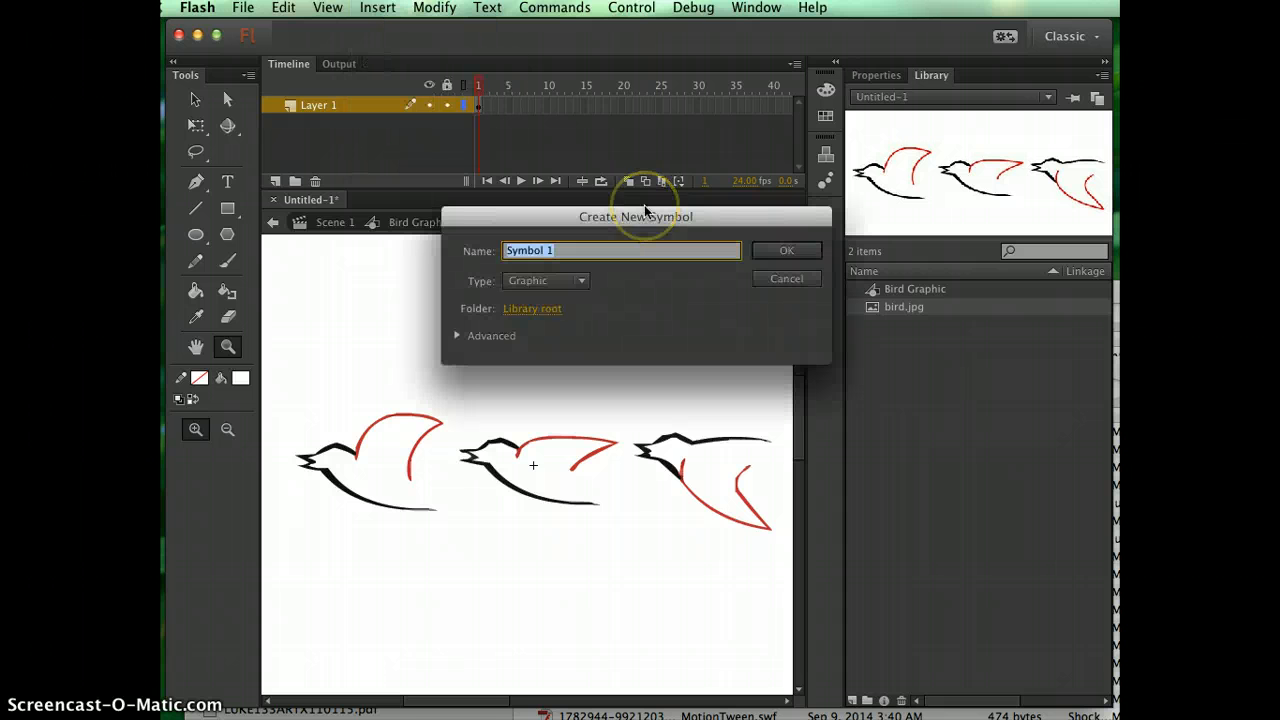
pyautogui.write('B')
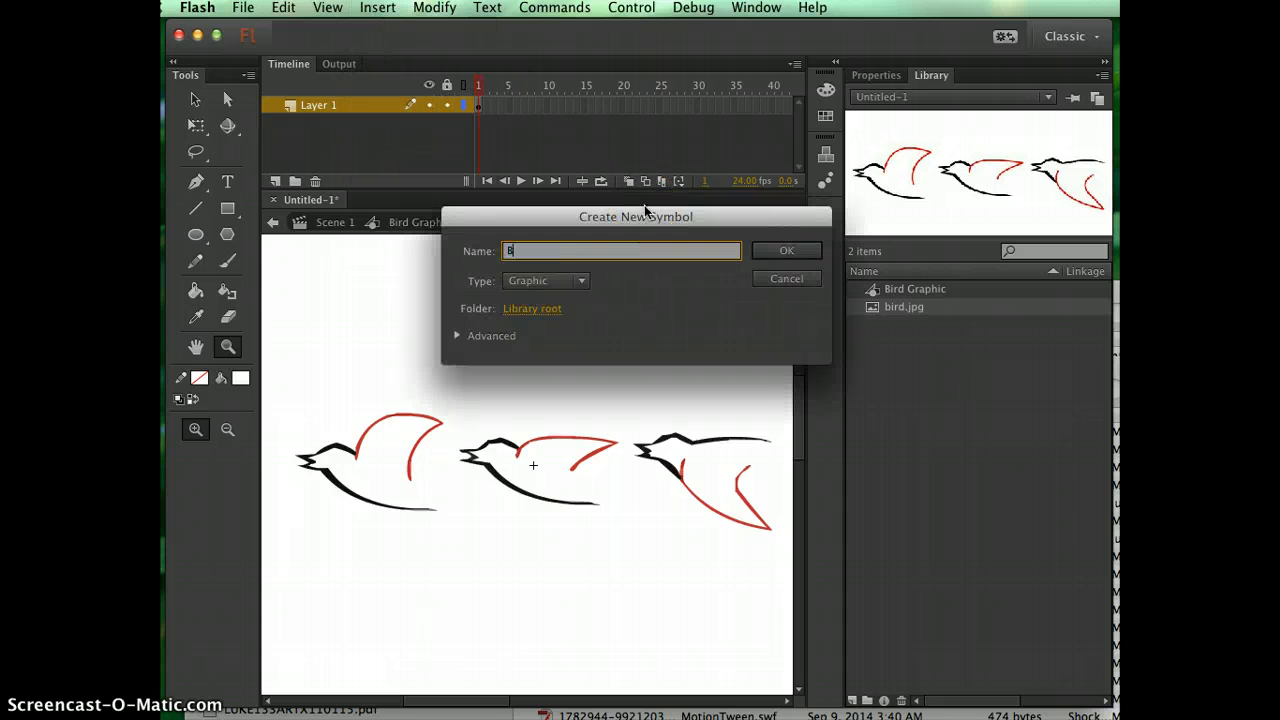
pyautogui.write('ird Movie Clip')
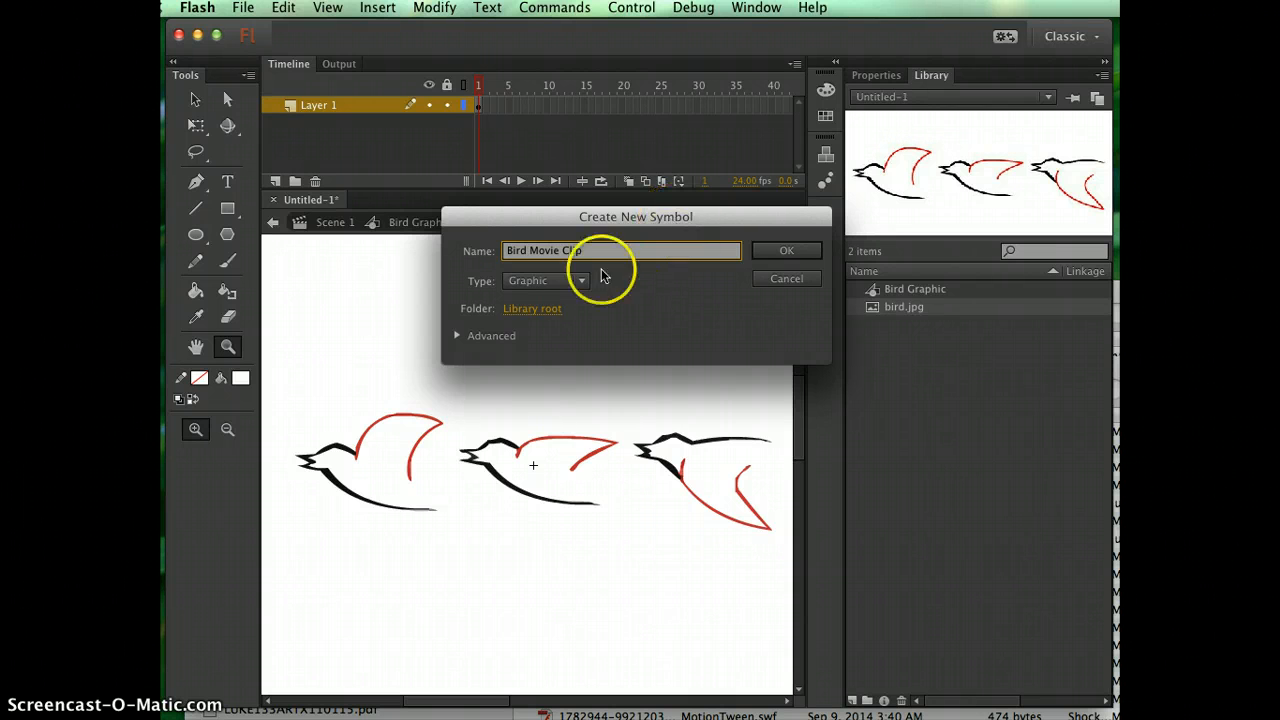
pyautogui.click(574, 282)
pyautogui.click(563, 304)
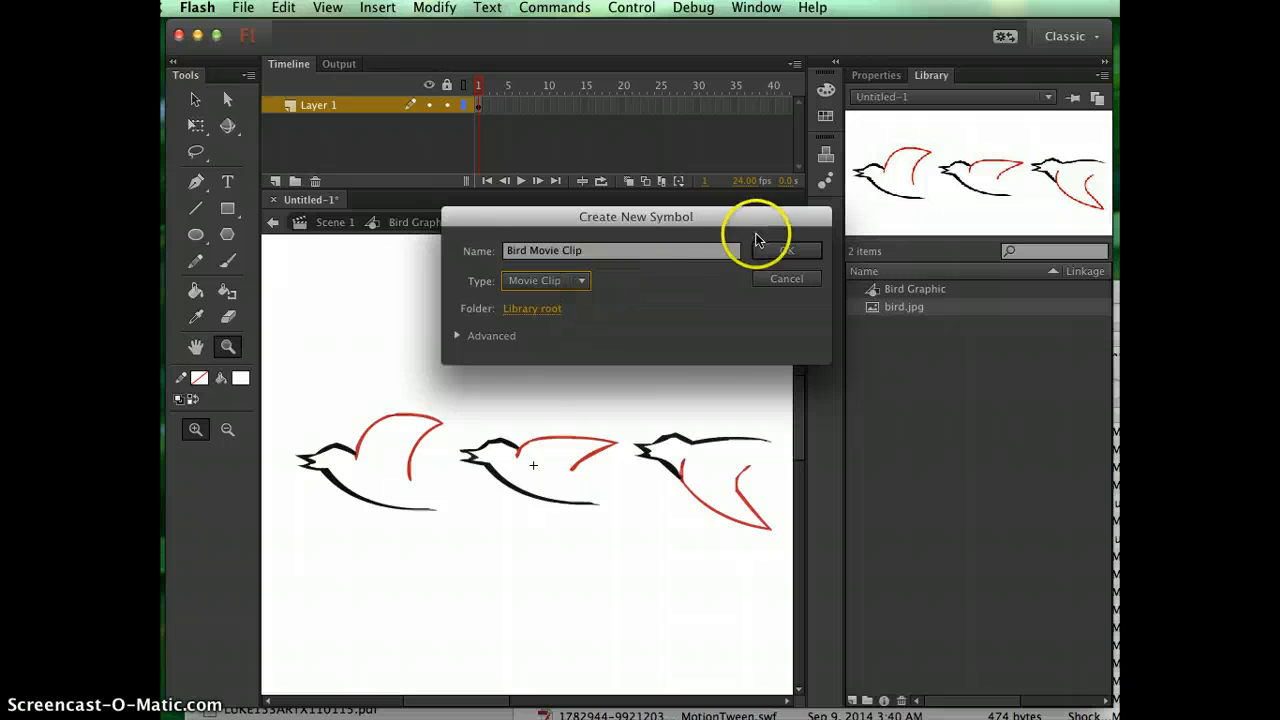
pyautogui.click(787, 254)
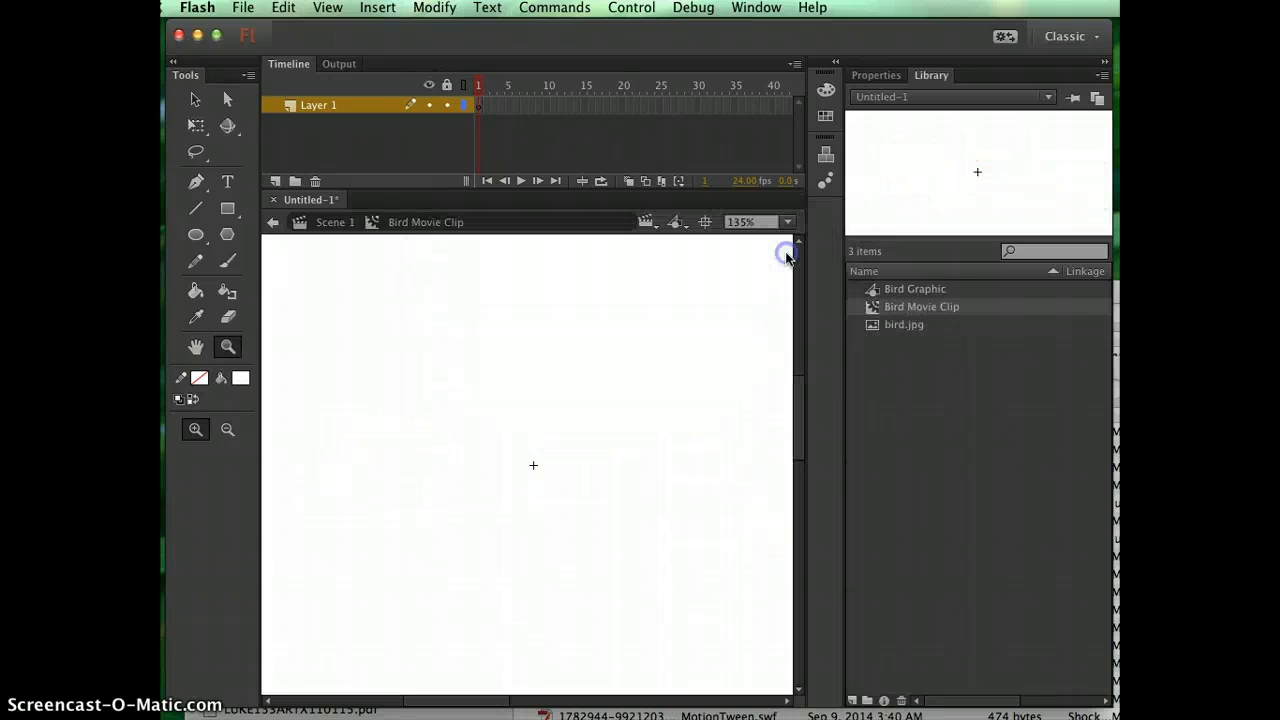
# Open the Bird Graphic symbol from the library for editing.
pyautogui.click(872, 307)
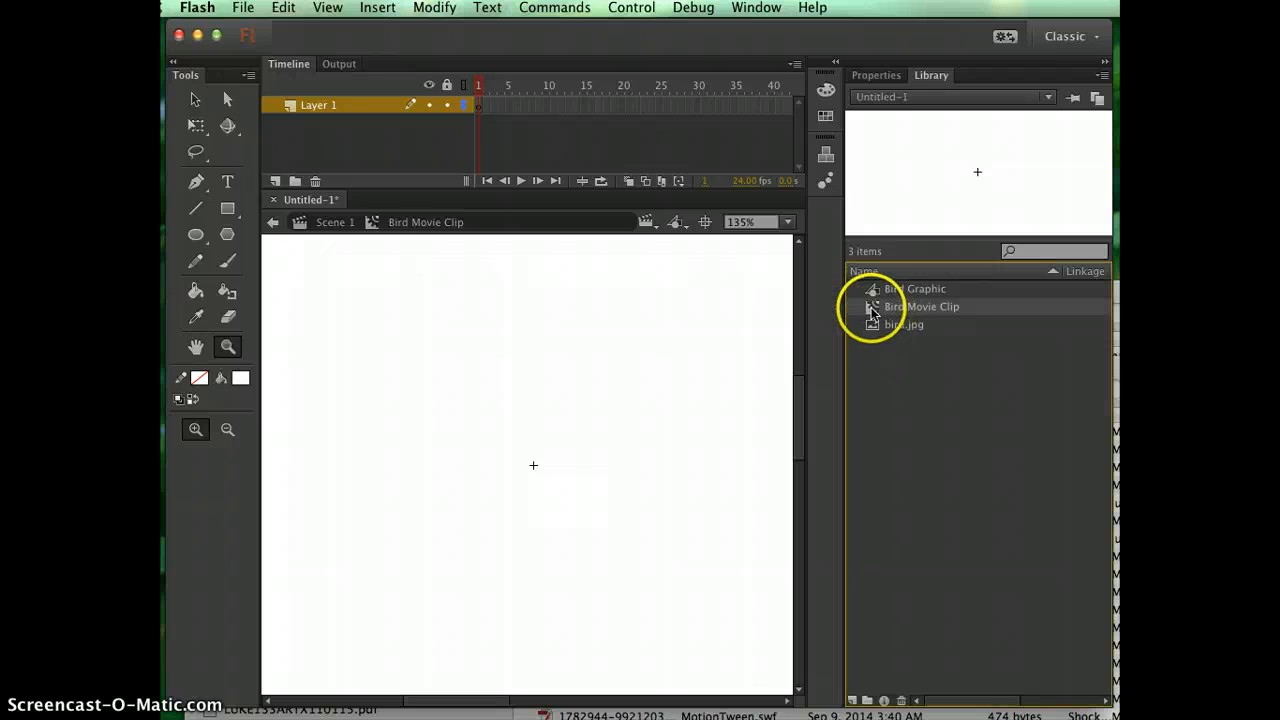
pyautogui.click(874, 292)
pyautogui.doubleClick(874, 292)
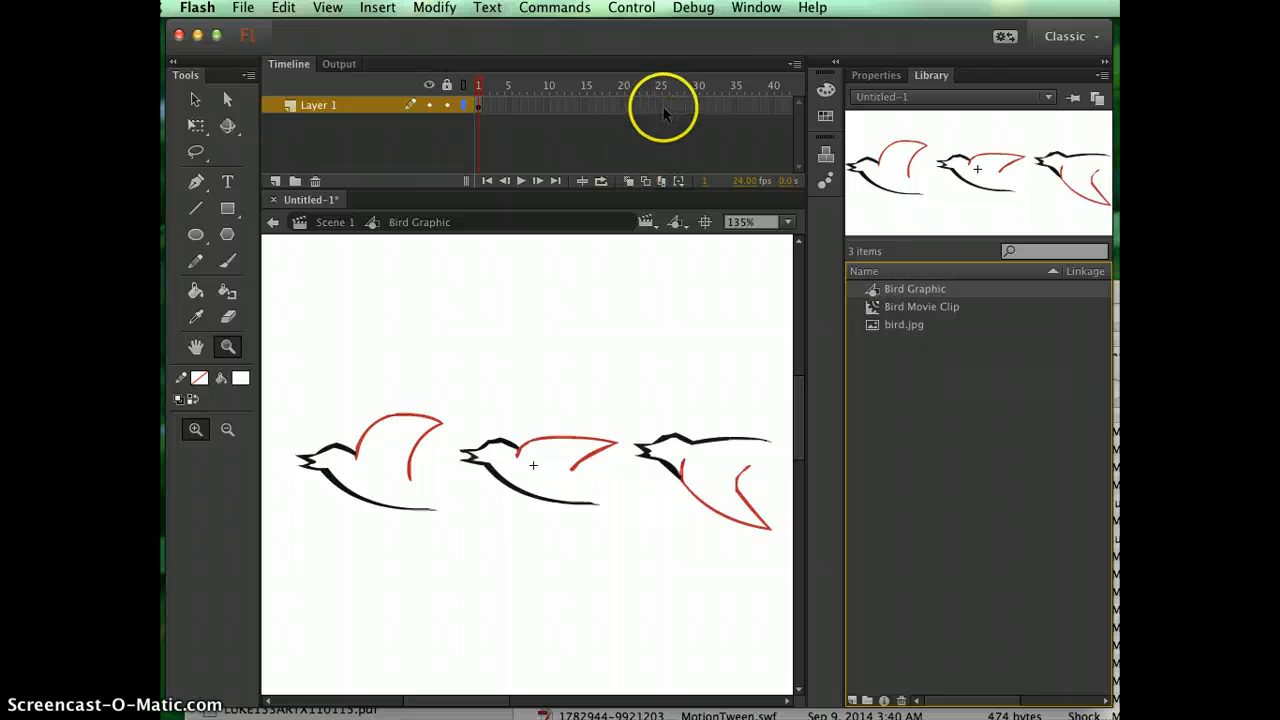
# Spread the birds apart by moving the whole first bird upward and the whole second bird down and slightly left.
pyautogui.click(195, 99)
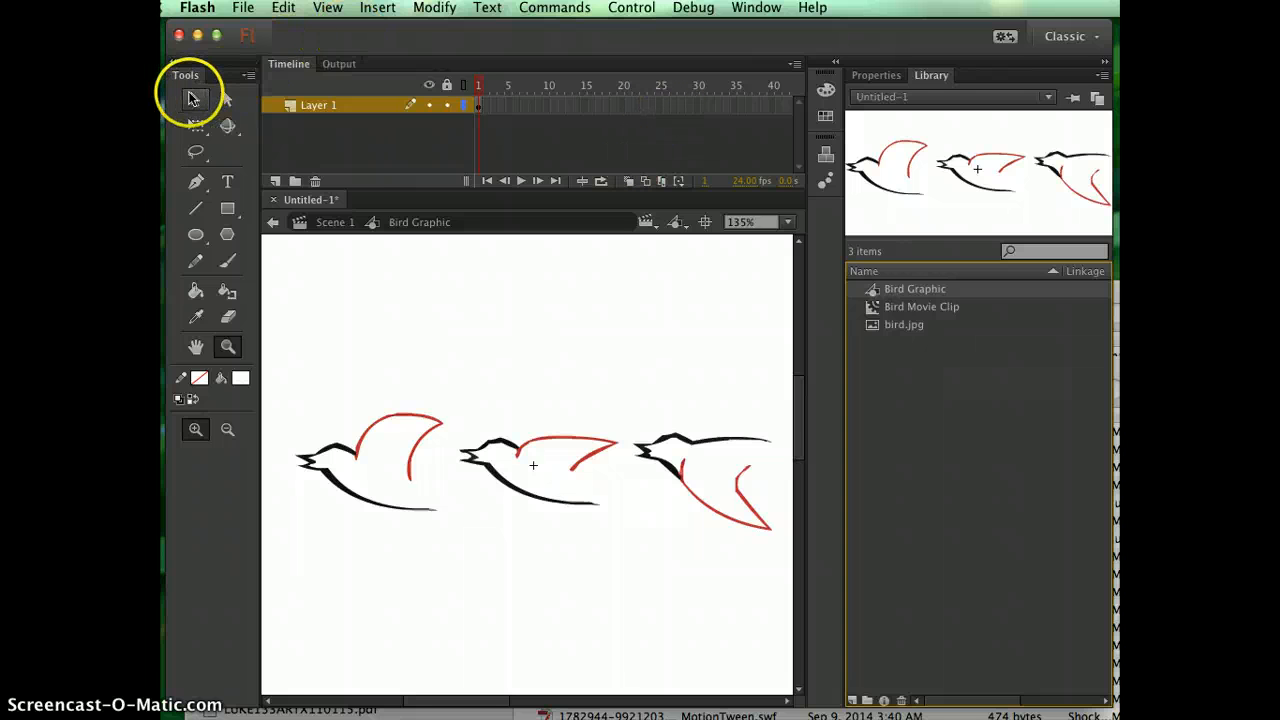
pyautogui.moveTo(284, 390); pyautogui.dragTo(449, 538)
pyautogui.moveTo(422, 439); pyautogui.dragTo(398, 325)
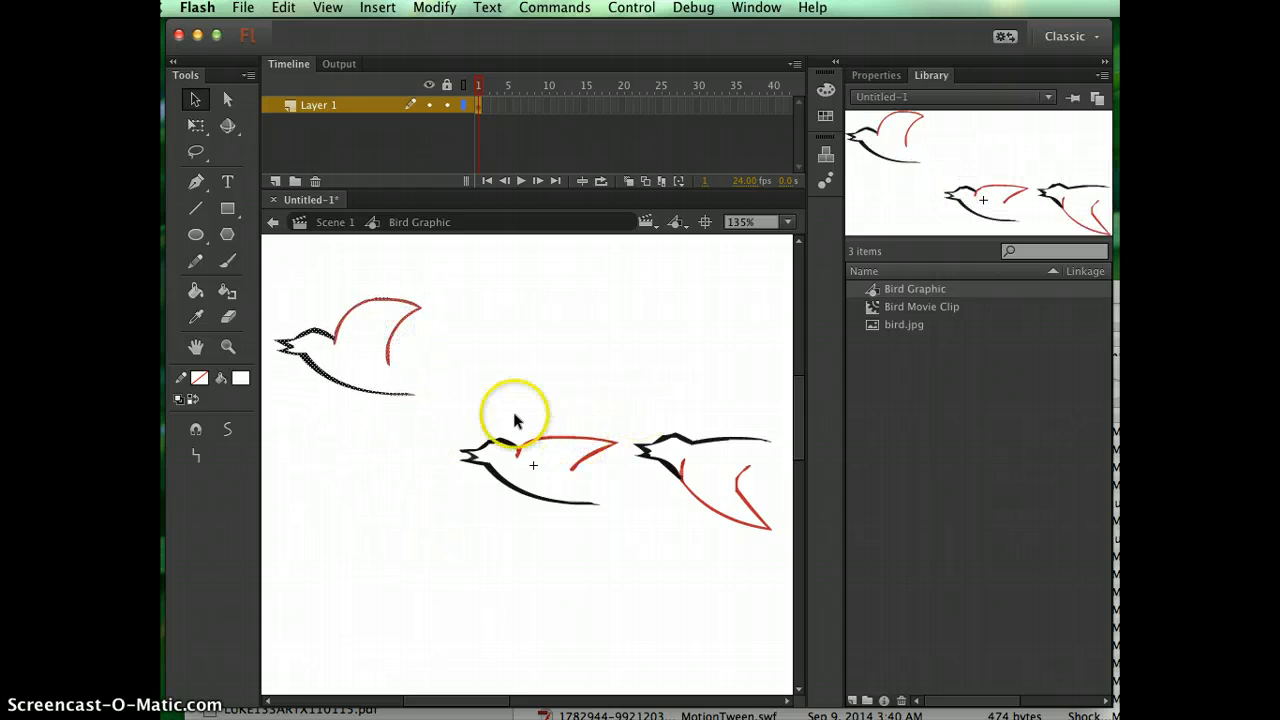
pyautogui.moveTo(450, 430); pyautogui.dragTo(622, 532)
pyautogui.moveTo(571, 443); pyautogui.dragTo(523, 512)
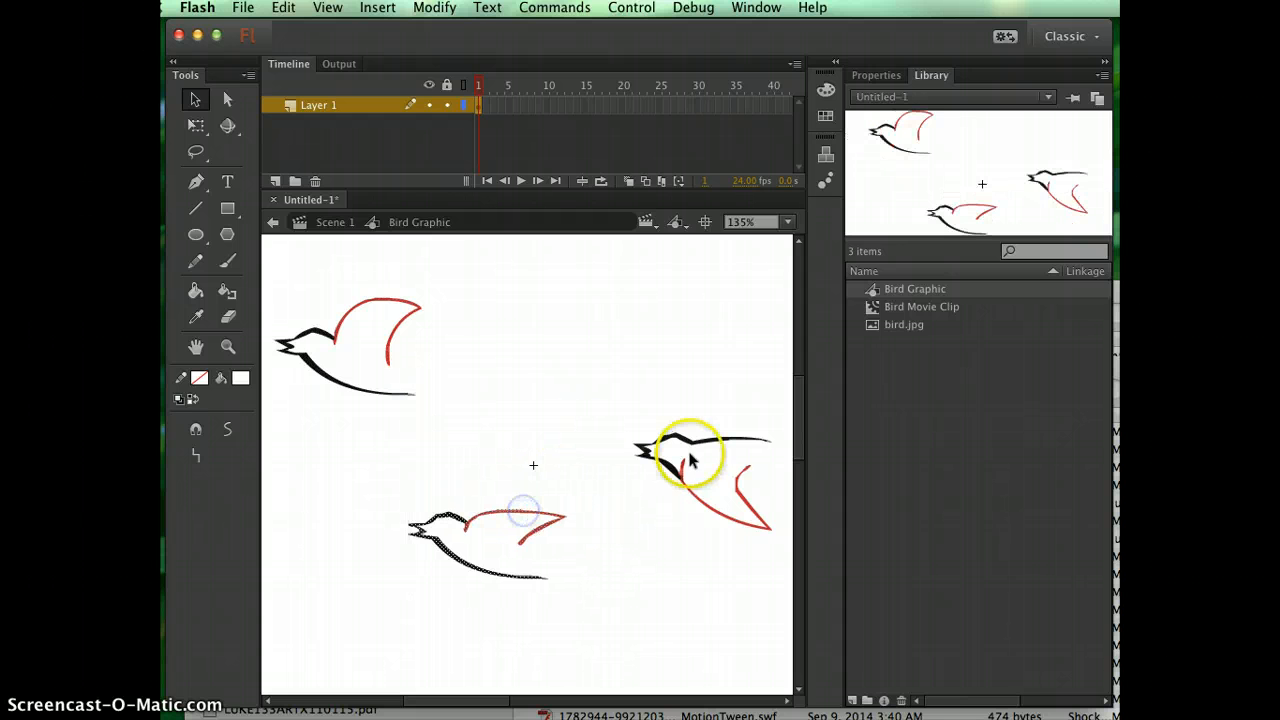
pyautogui.click(523, 407)
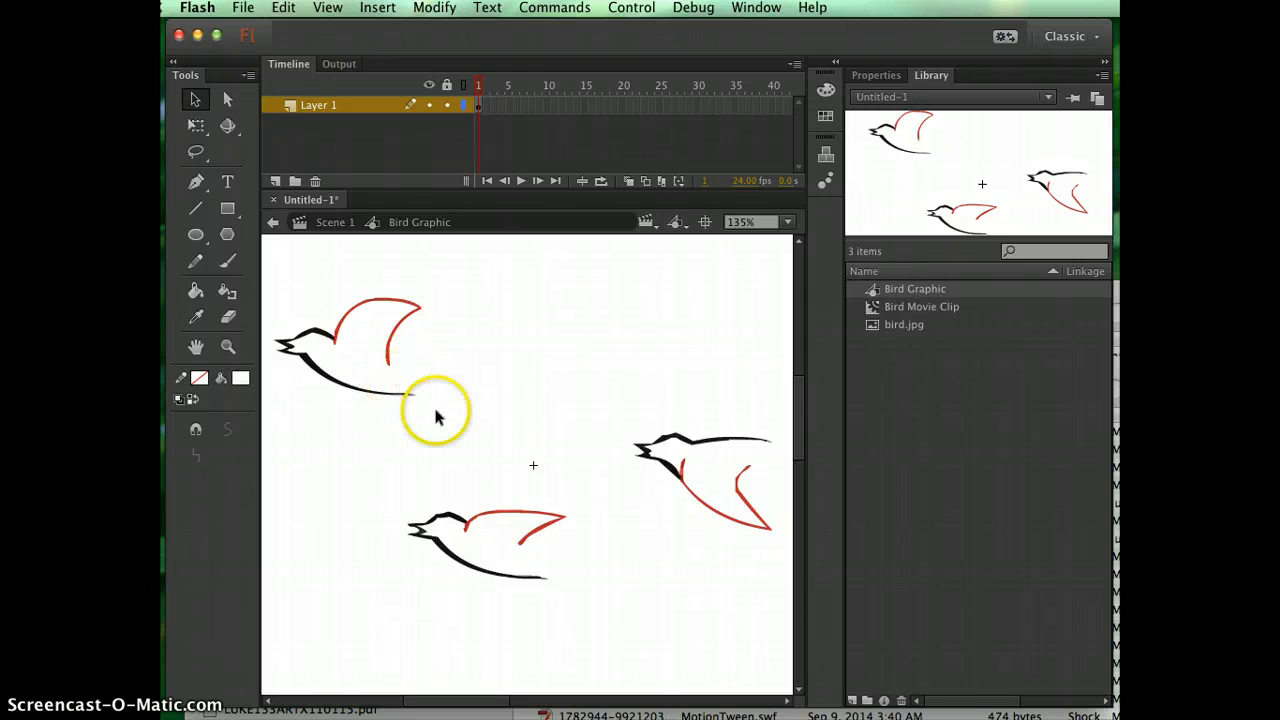
# Select the whole first bird, with the raised wing, in the Bird Graphic symbol and copy it.
pyautogui.moveTo(445, 412)
pyautogui.mouseDown()
pyautogui.moveTo(309, 257)
pyautogui.moveTo(263, 270)
pyautogui.mouseUp()
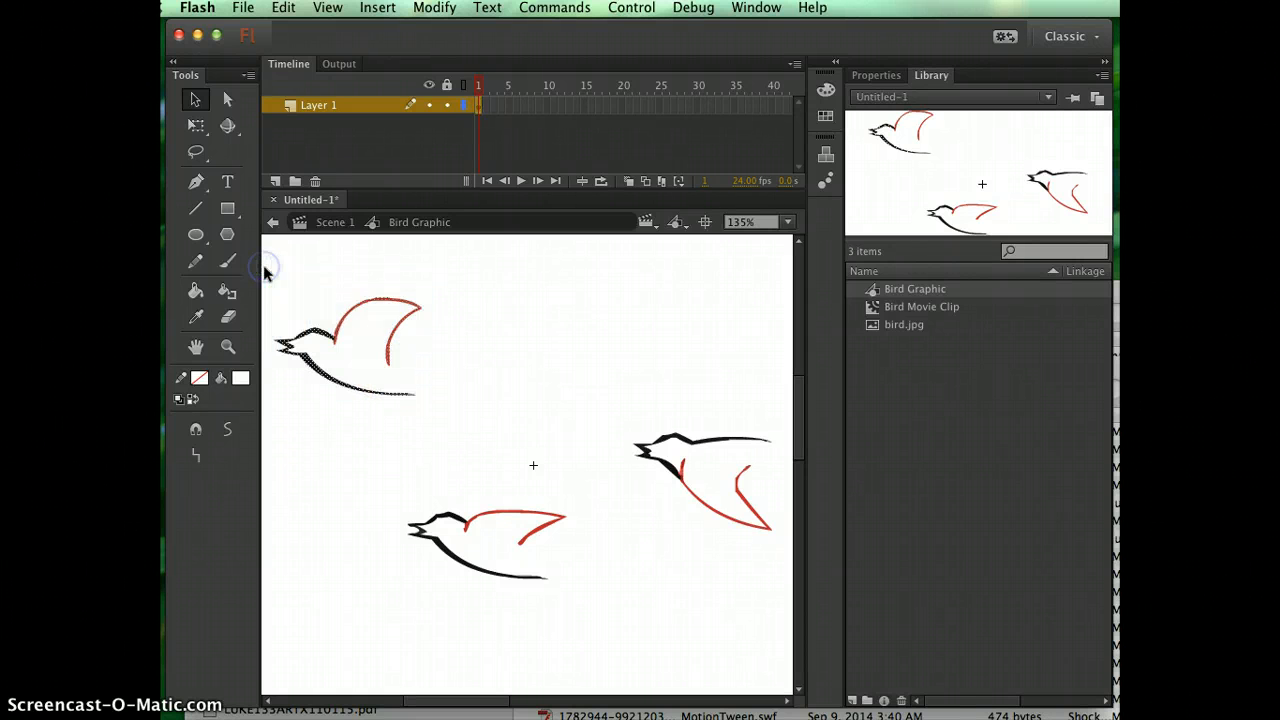
pyautogui.click(304, 336)
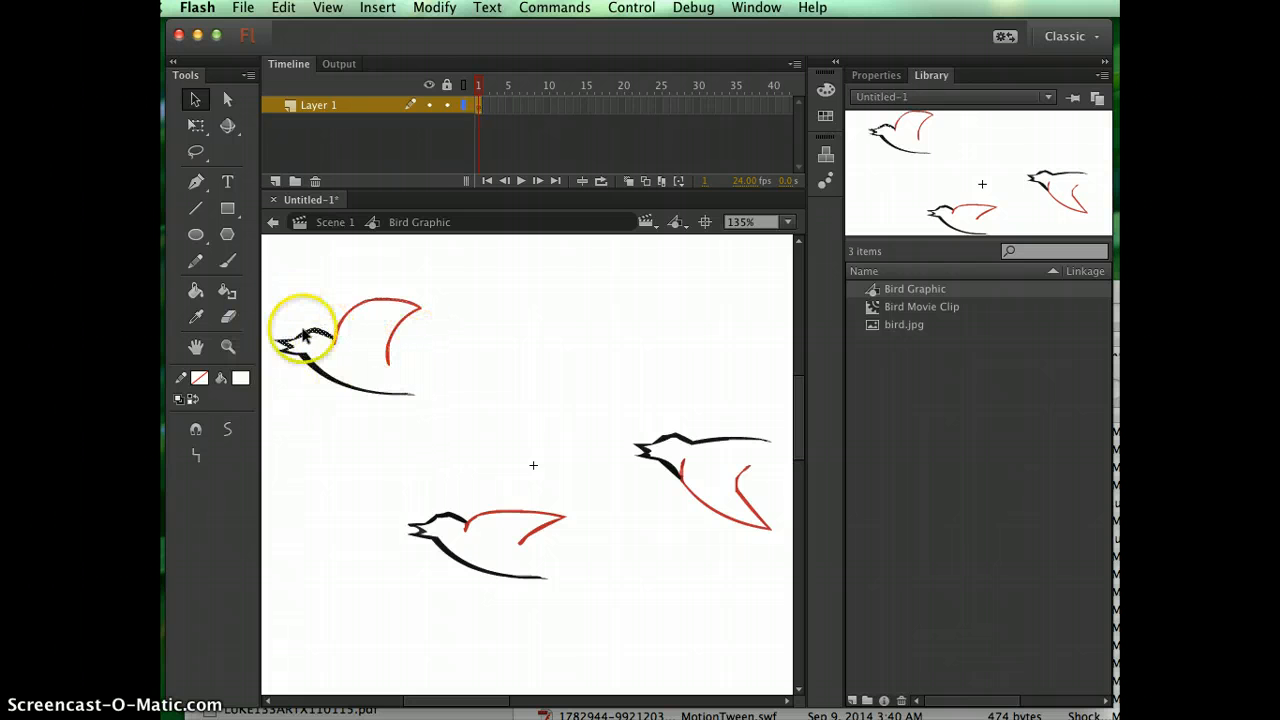
pyautogui.click(325, 373)
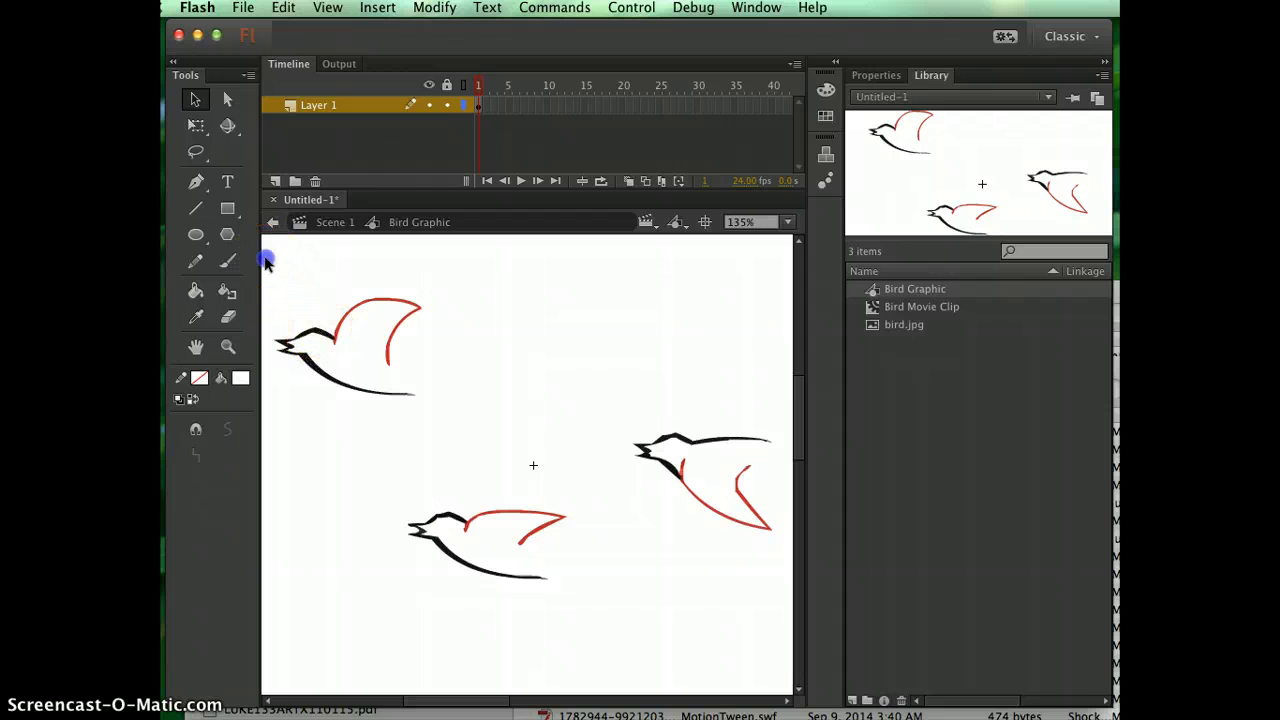
pyautogui.moveTo(263, 257)
pyautogui.mouseDown()
pyautogui.moveTo(389, 394)
pyautogui.moveTo(469, 437)
pyautogui.mouseUp()
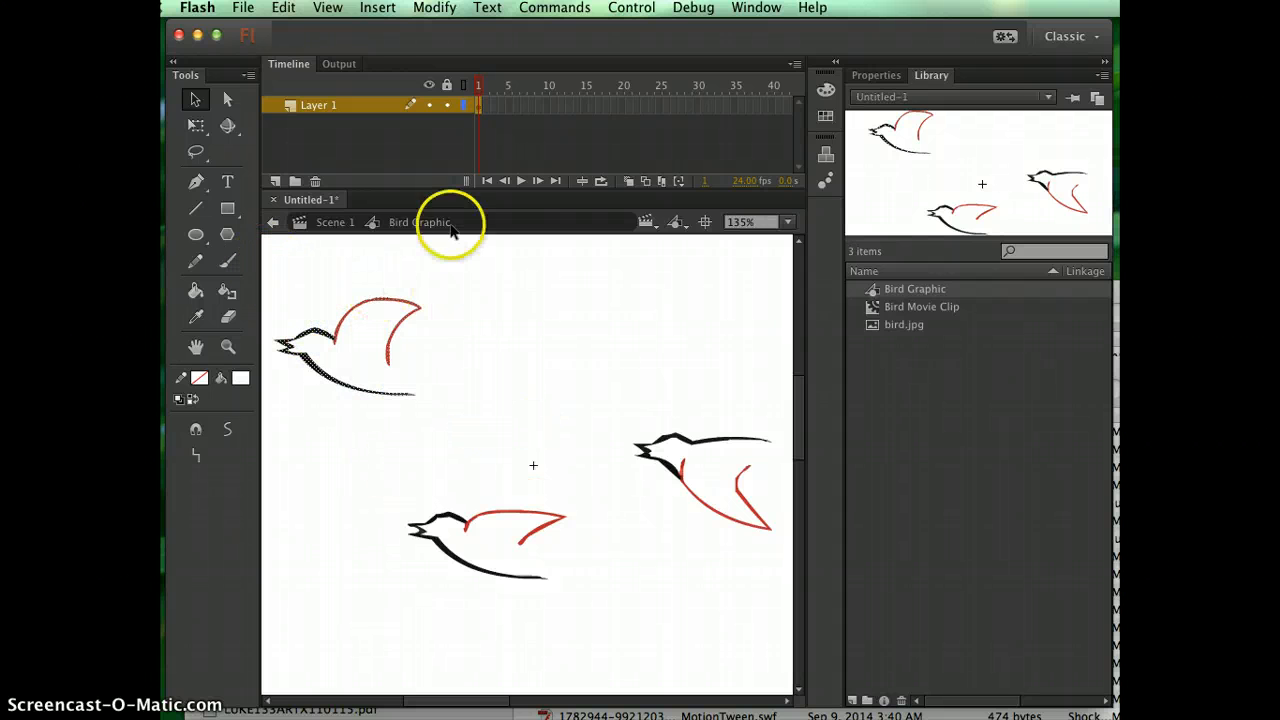
pyautogui.click(283, 7)
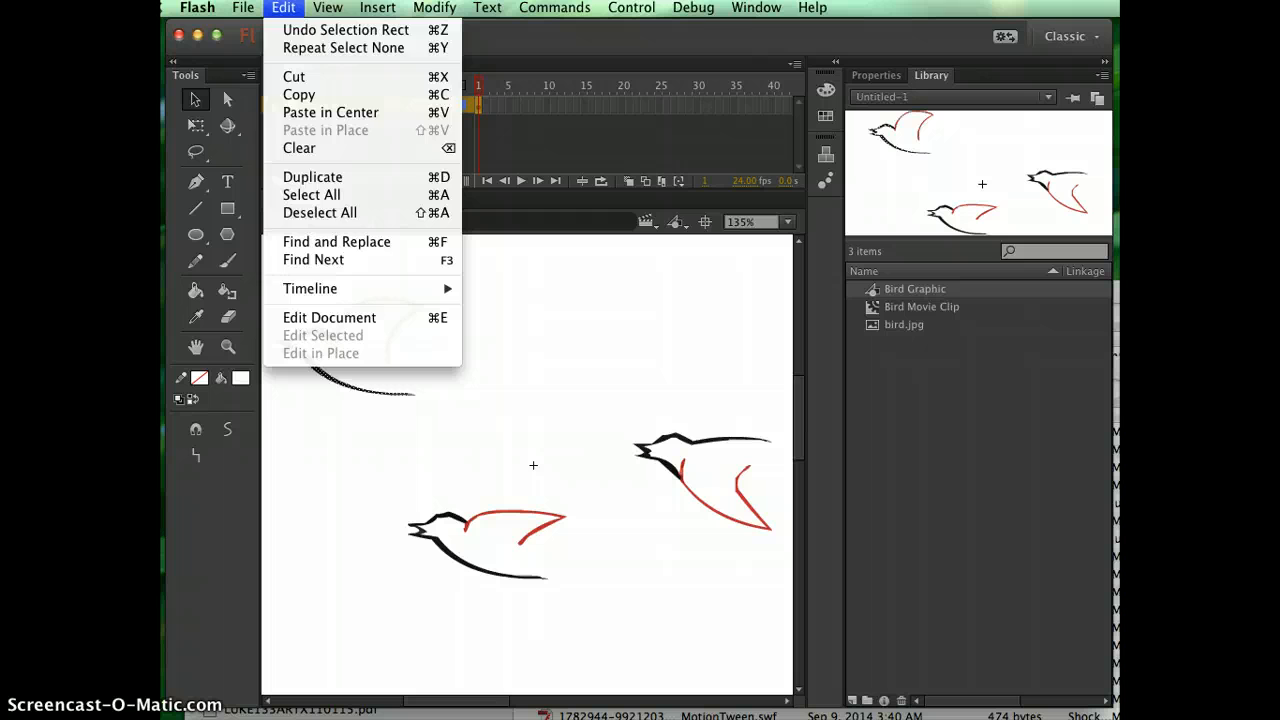
pyautogui.click(300, 95)
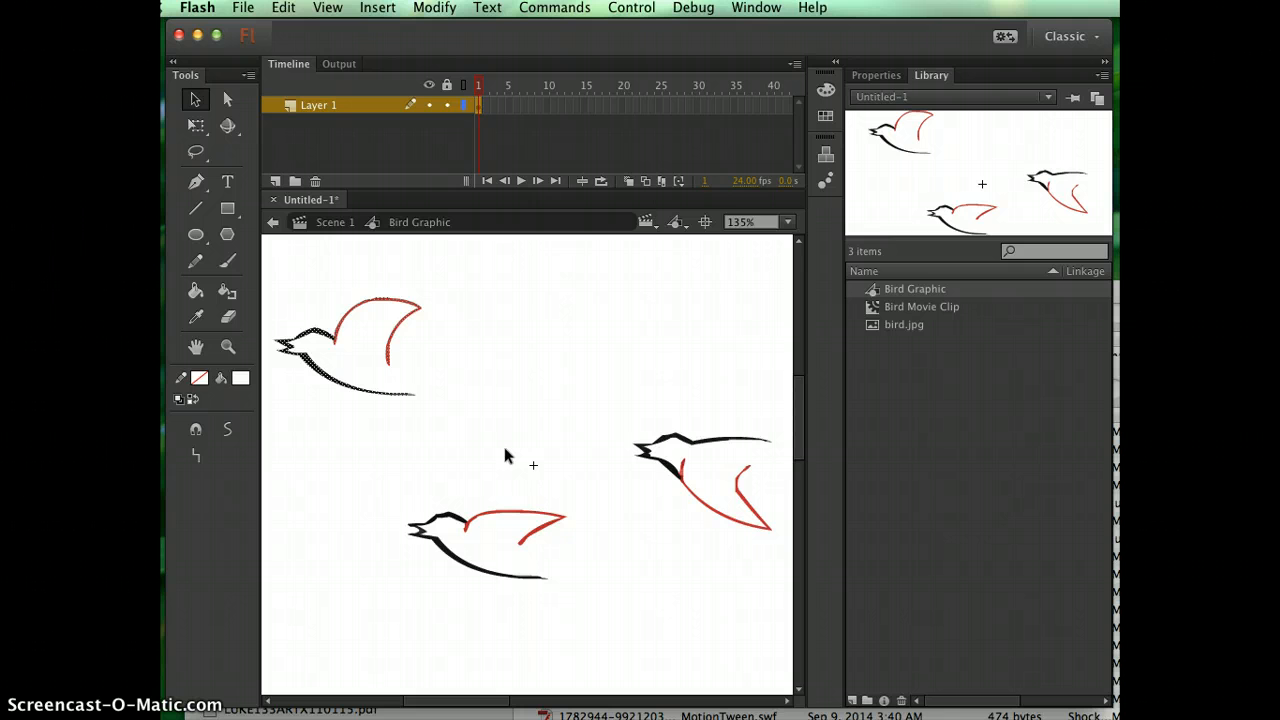
# Open the Bird Movie Clip symbol for editing and paste the copied bird in the center of frame 1.
pyautogui.doubleClick(872, 308)
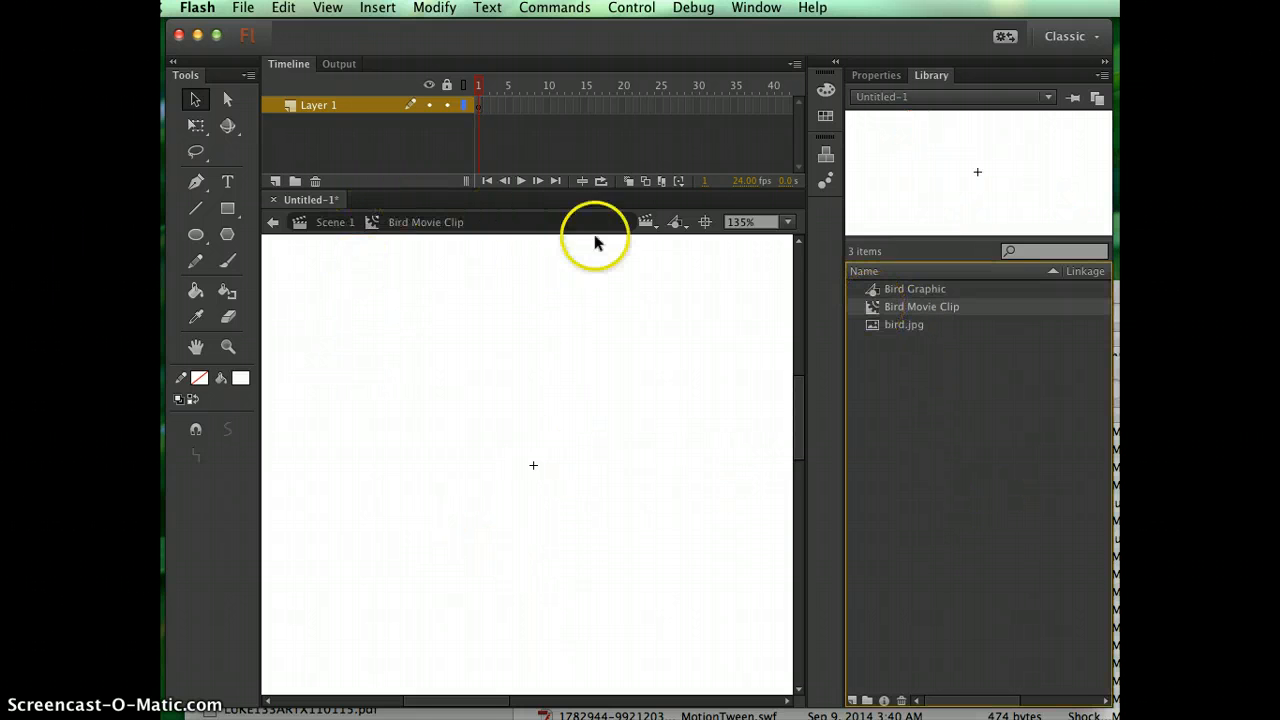
pyautogui.click(409, 274)
pyautogui.click(304, 327)
pyautogui.click(283, 7)
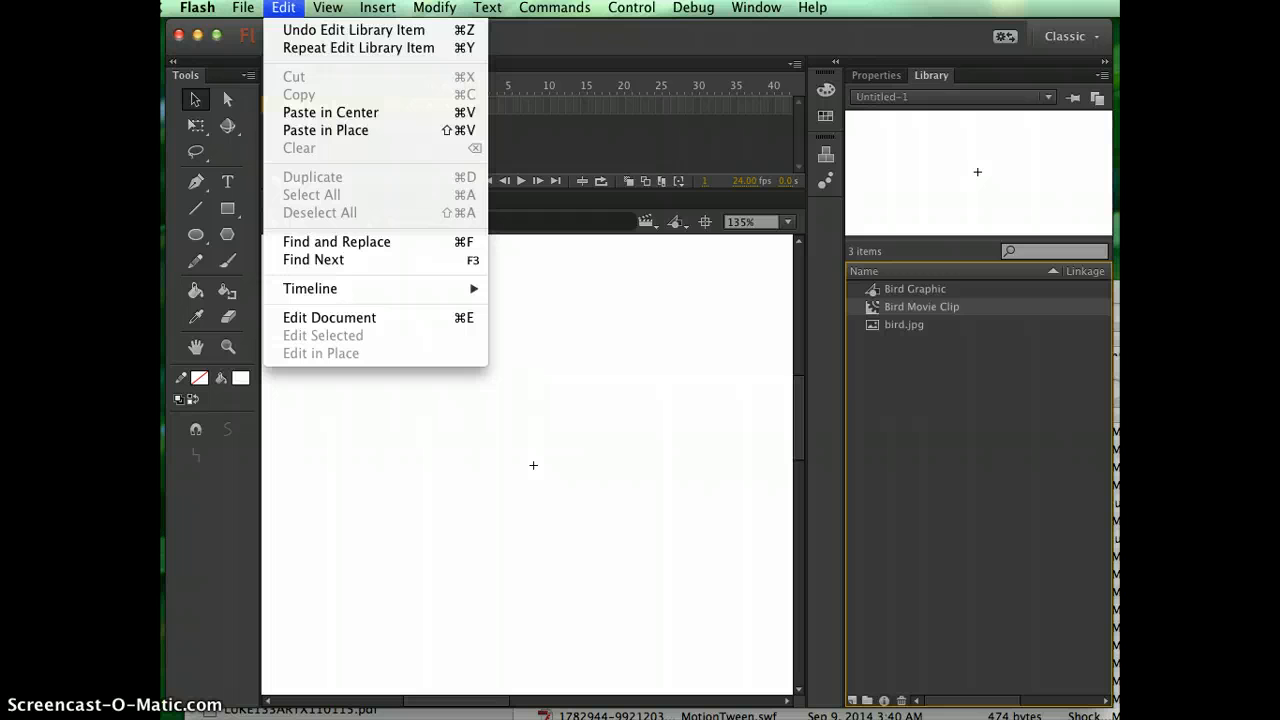
pyautogui.click(306, 115)
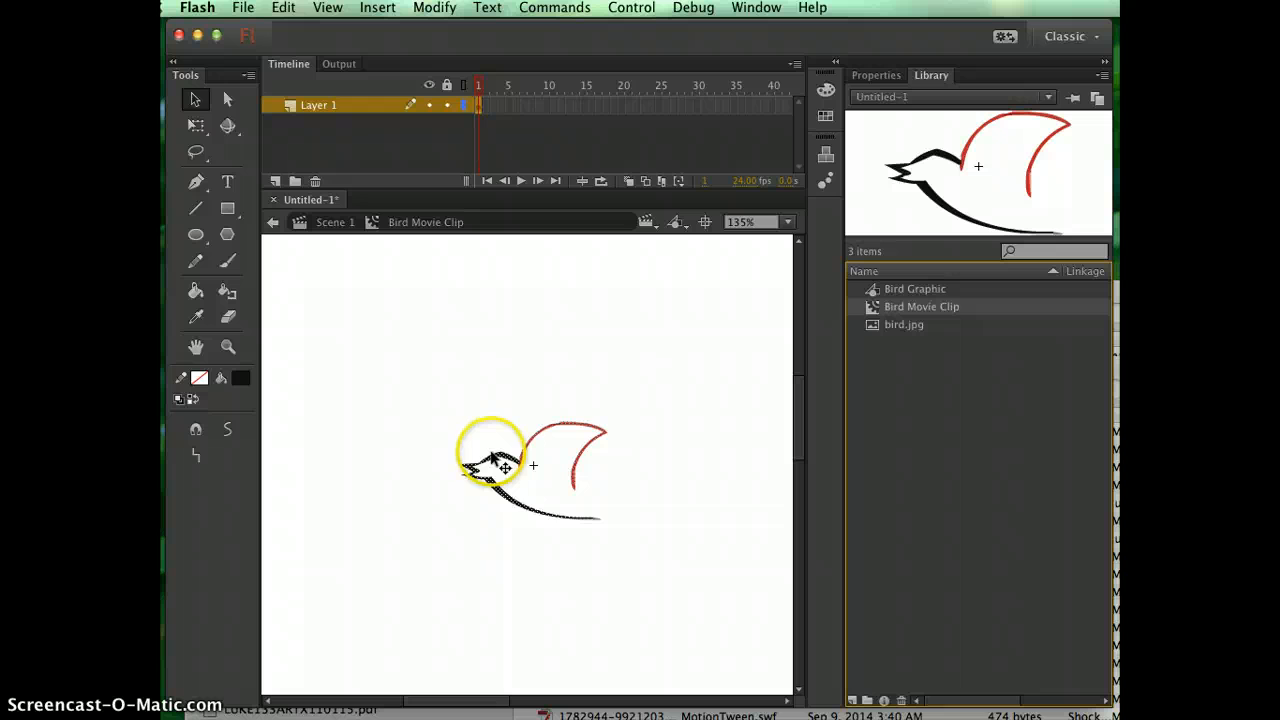
# Move the whole pasted bird so the tip of its beak sits just beside the registration point, slightly above and right of it.
pyautogui.moveTo(493, 455); pyautogui.dragTo(572, 458)
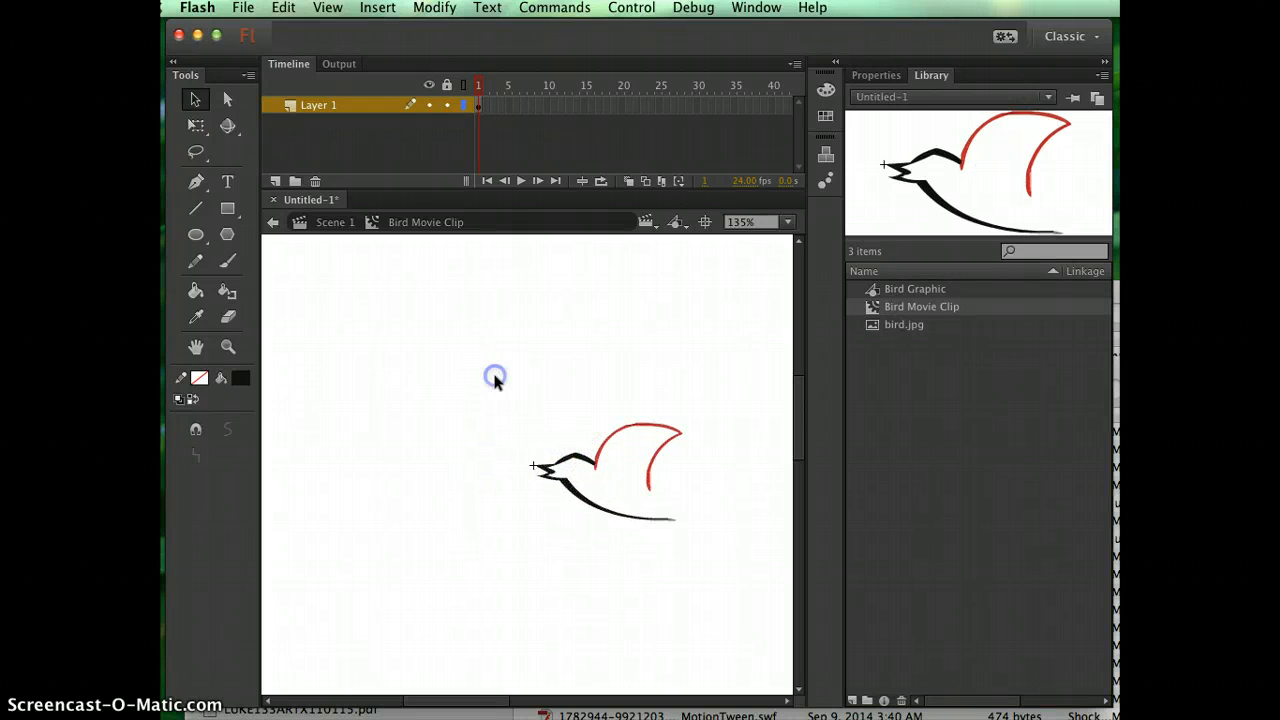
pyautogui.moveTo(489, 393); pyautogui.dragTo(835, 572)
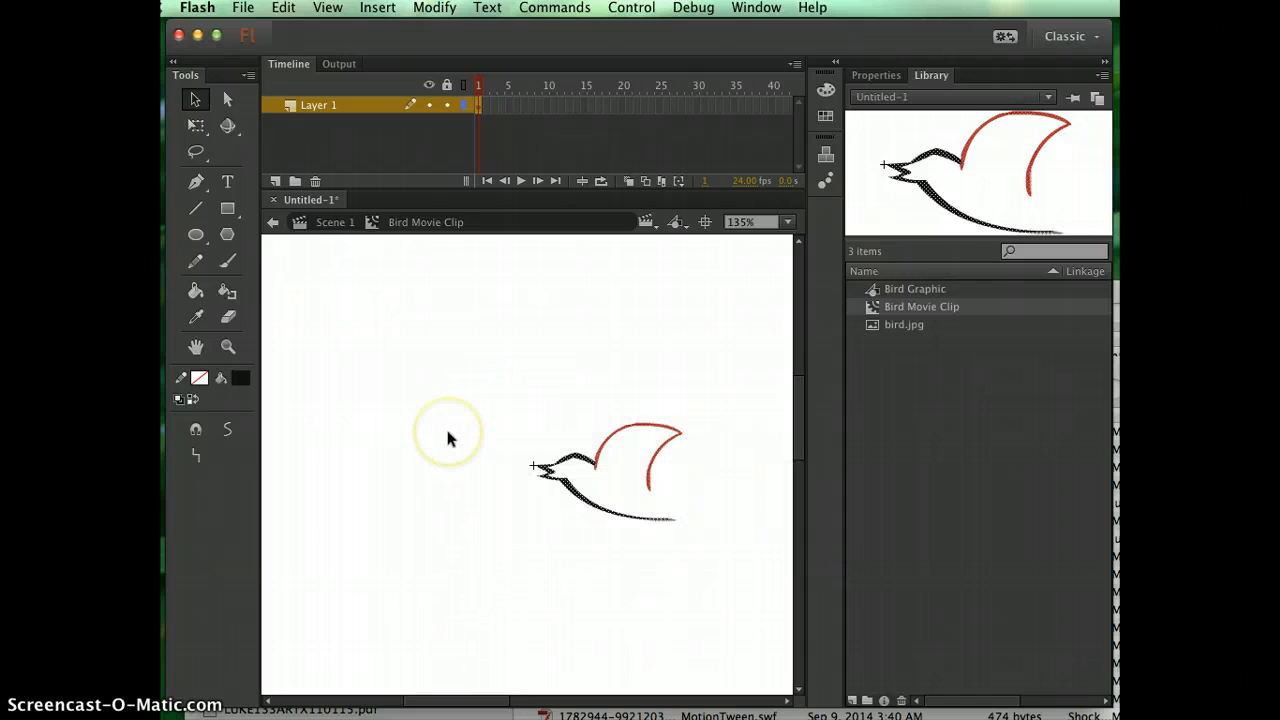
pyautogui.press('super+equal')
pyautogui.press('super+equal')
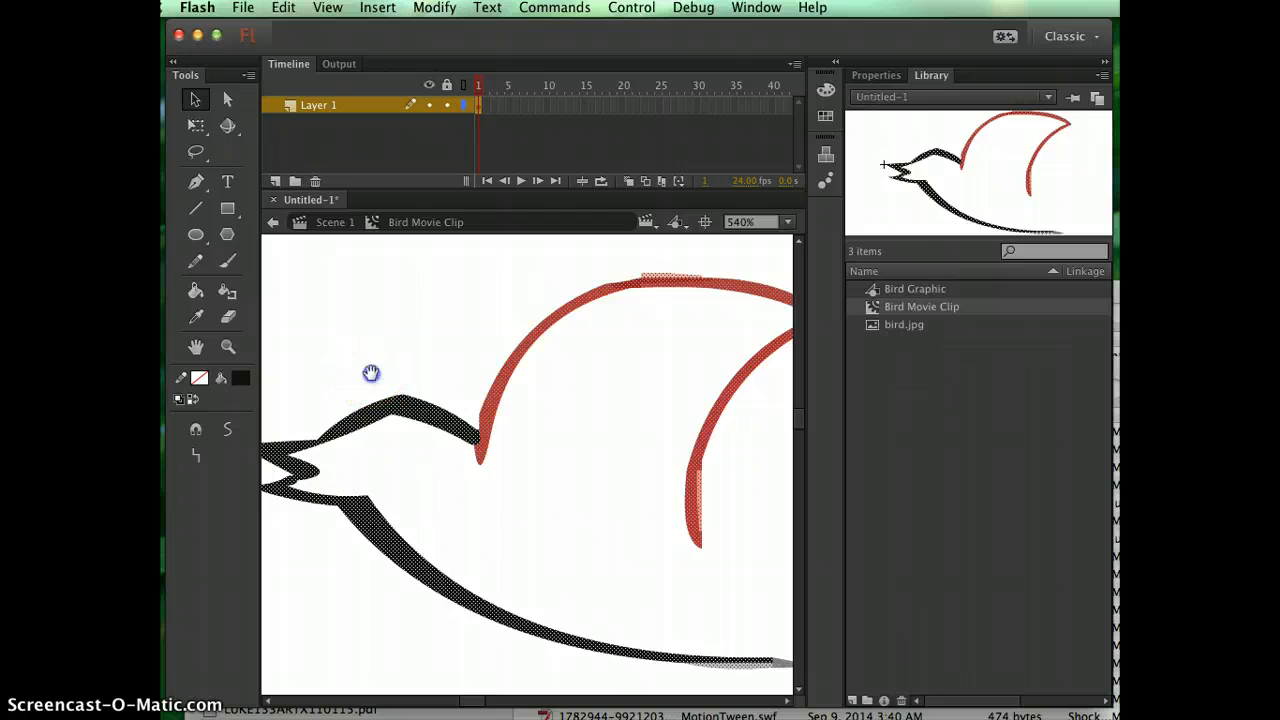
pyautogui.moveTo(371, 371); pyautogui.dragTo(523, 371)
pyautogui.moveTo(442, 434); pyautogui.dragTo(437, 405)
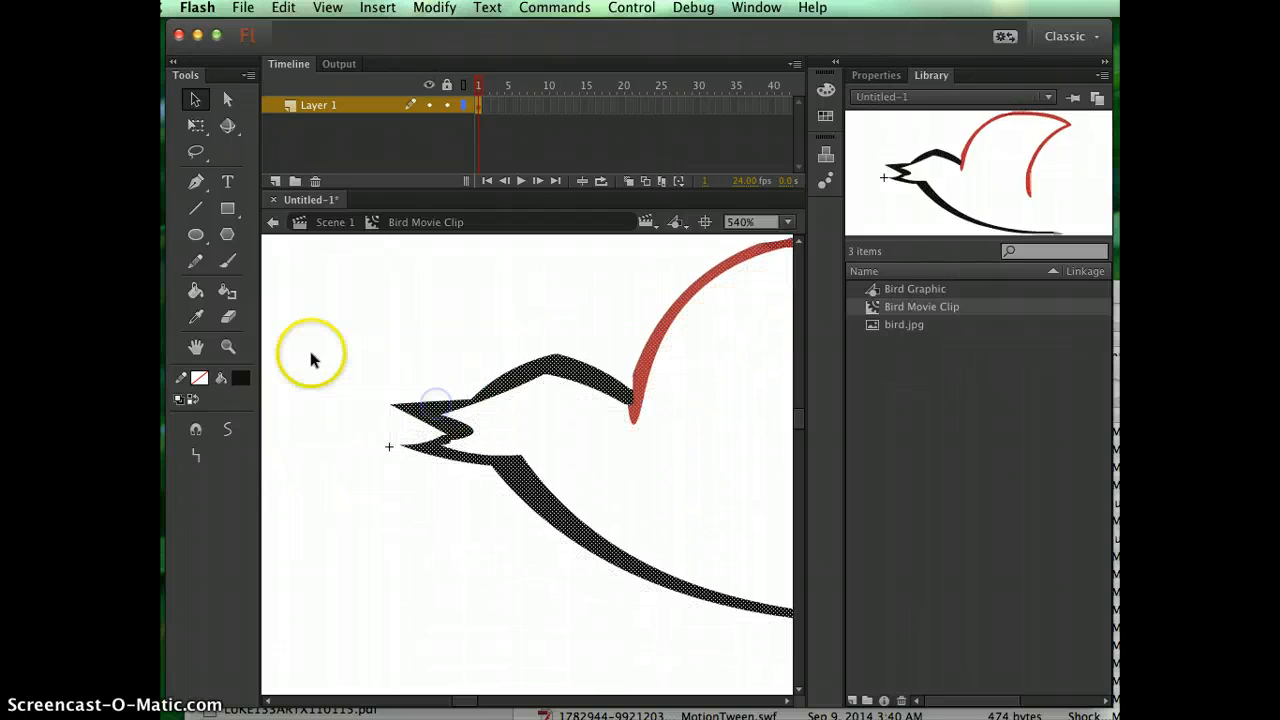
pyautogui.click(312, 358)
pyautogui.press('super+minus')
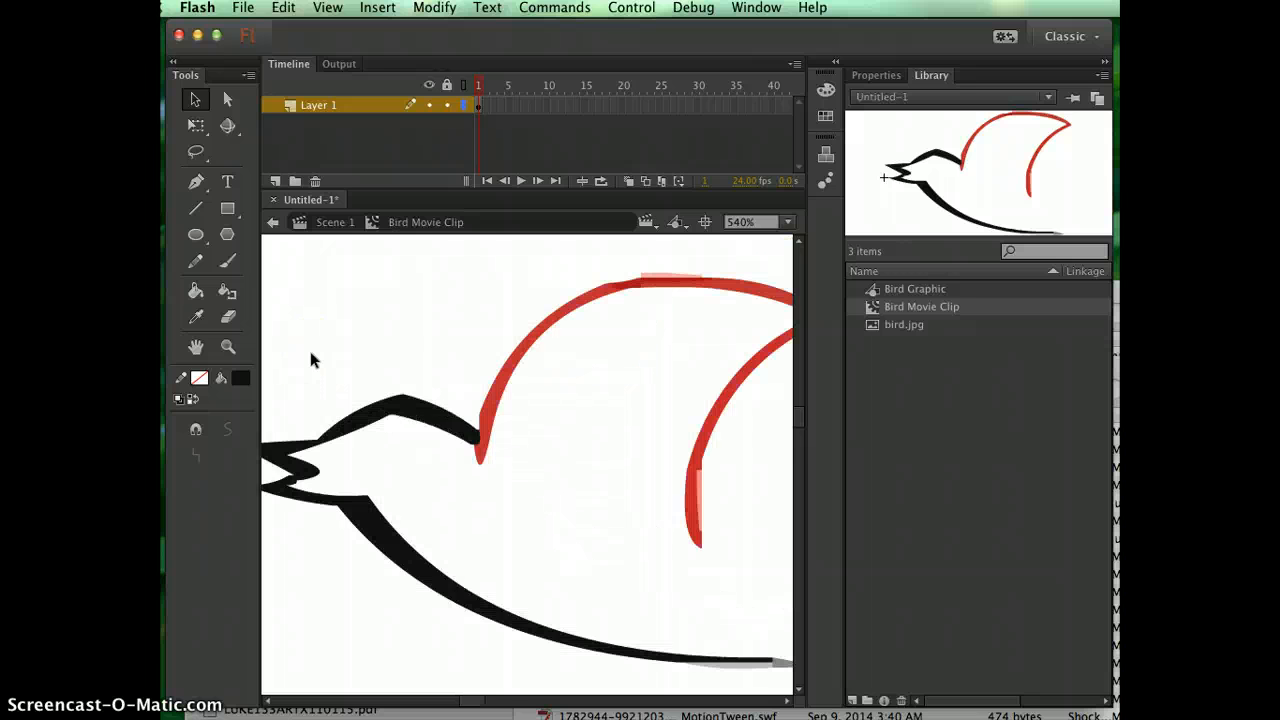
pyautogui.press('super+minus')
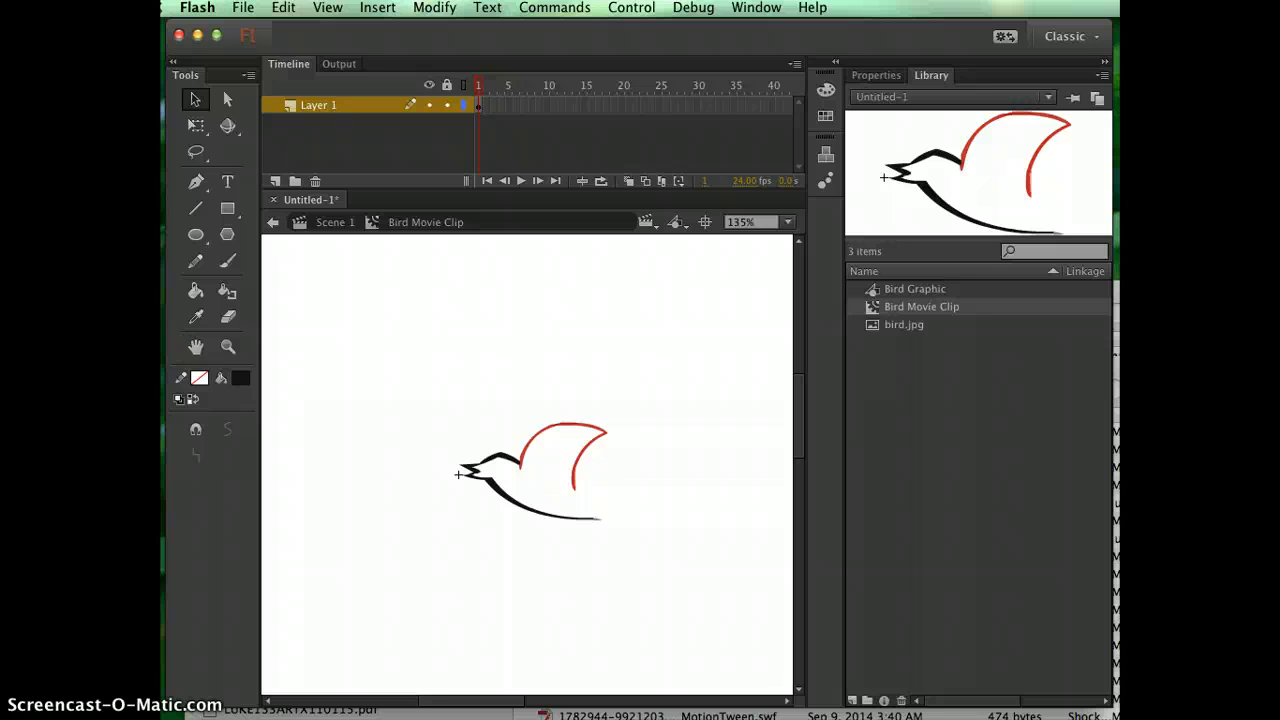
# Insert a keyframe at frame 3 and a blank keyframe at frame 4 on Layer 1 of the Bird Movie Clip.
pyautogui.click(492, 108)
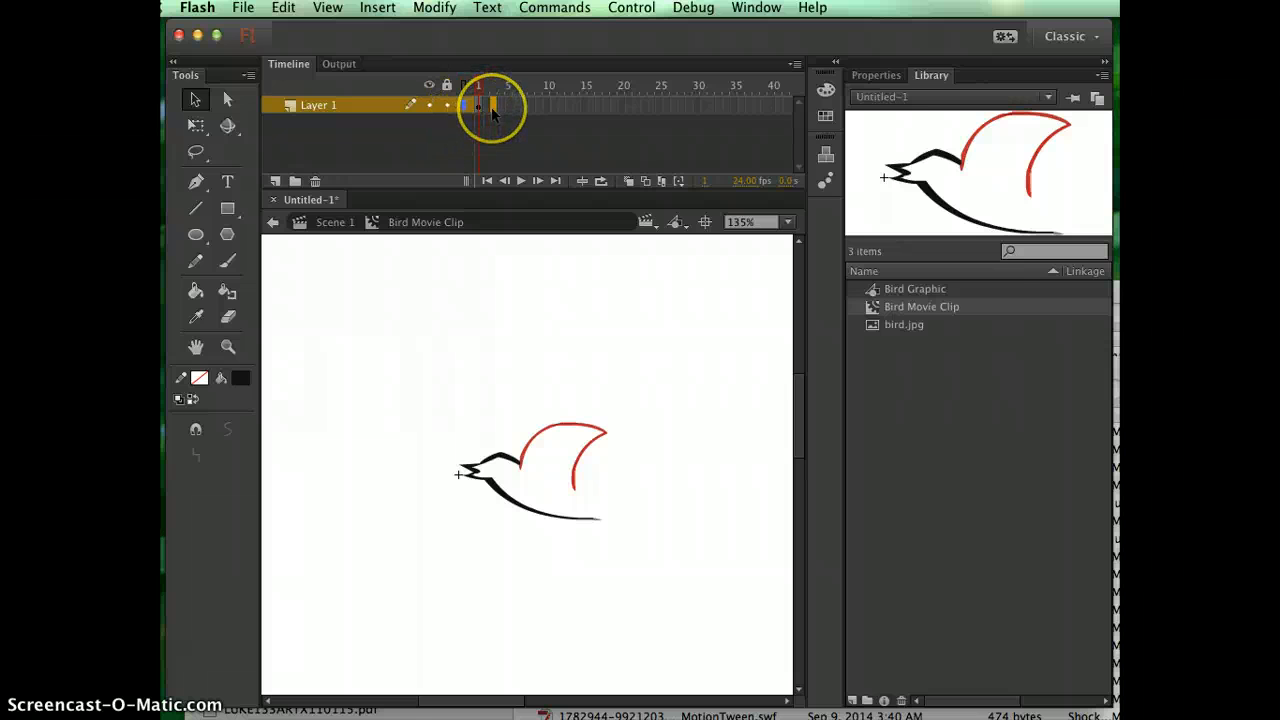
pyautogui.rightClick(492, 113)
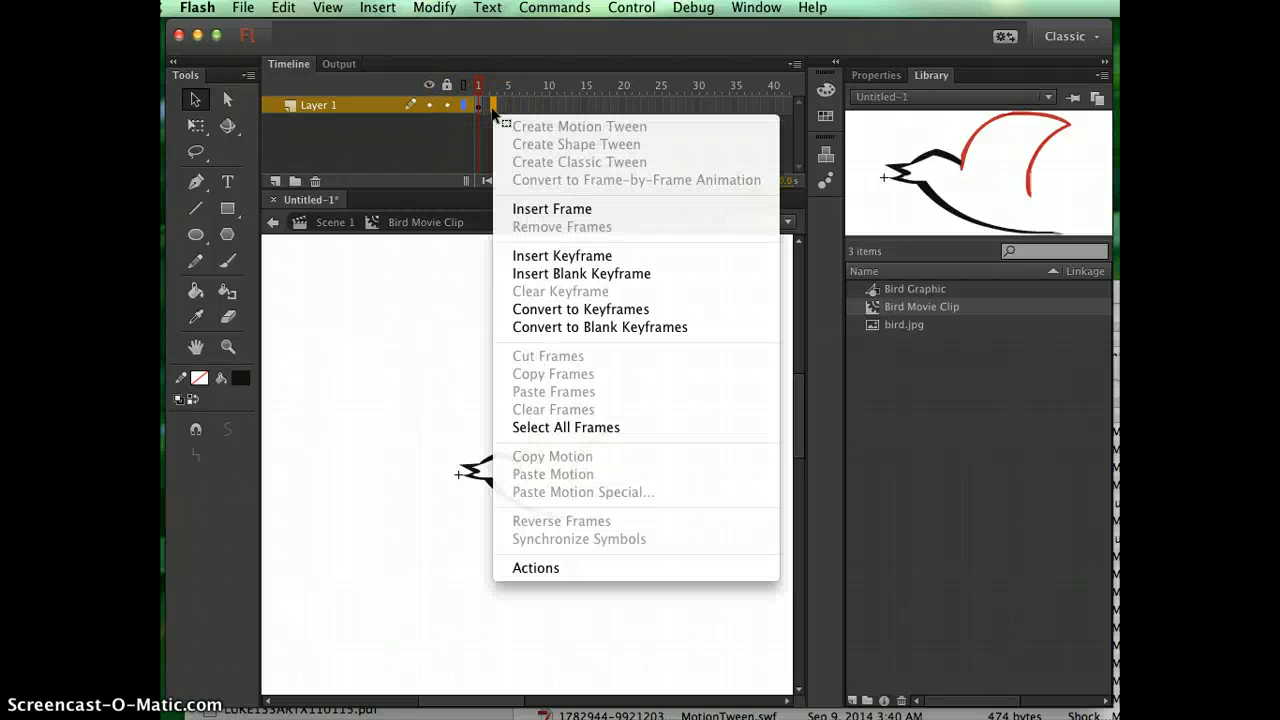
pyautogui.click(568, 257)
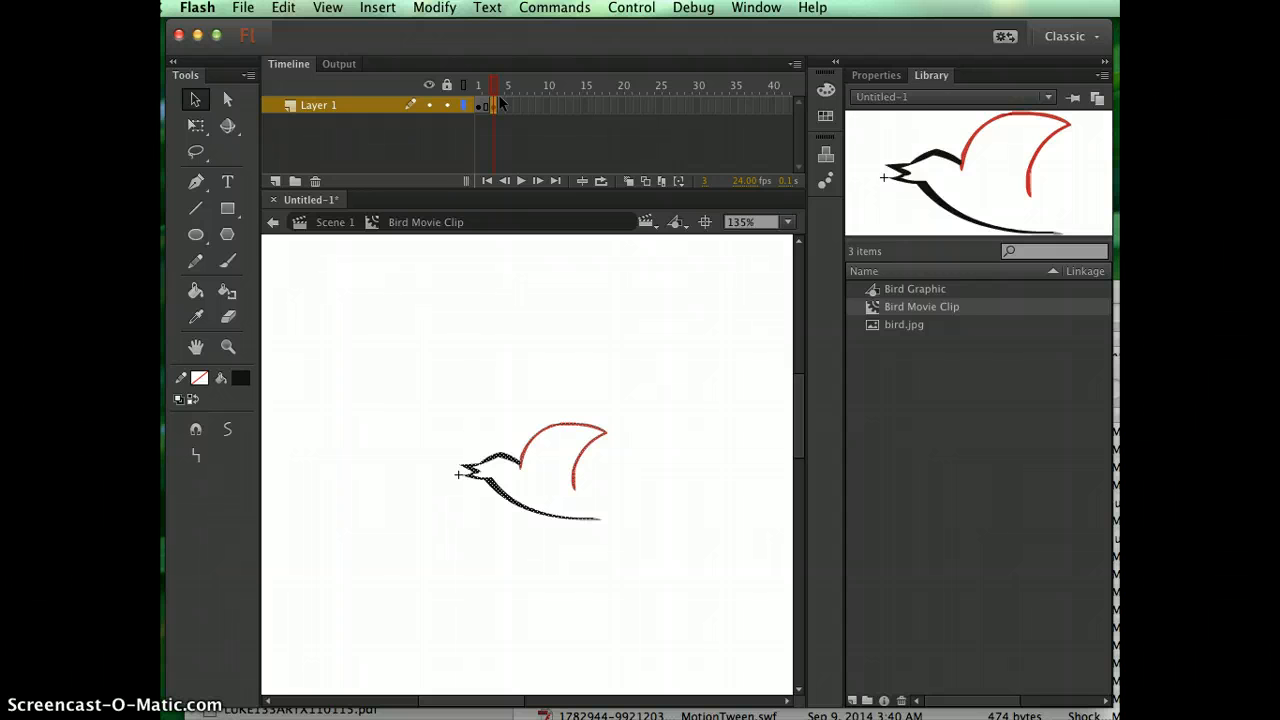
pyautogui.click(500, 104)
pyautogui.click(501, 108)
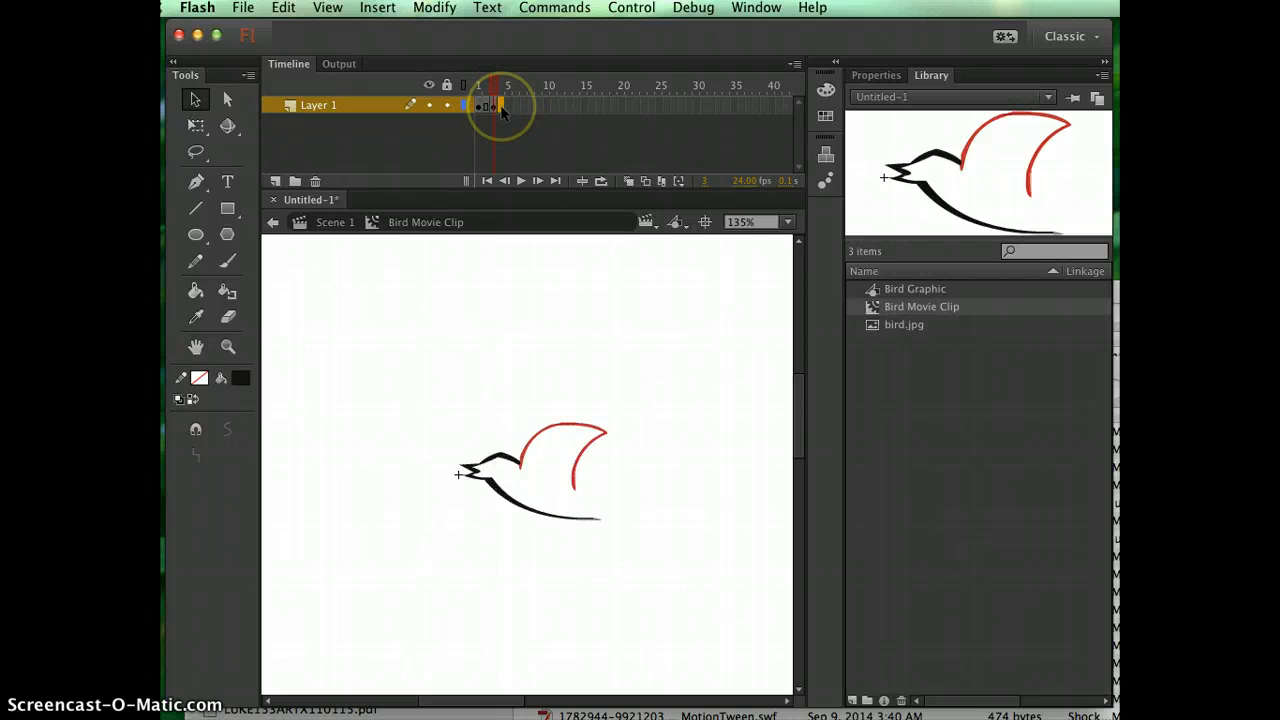
pyautogui.rightClick(503, 110)
pyautogui.click(571, 271)
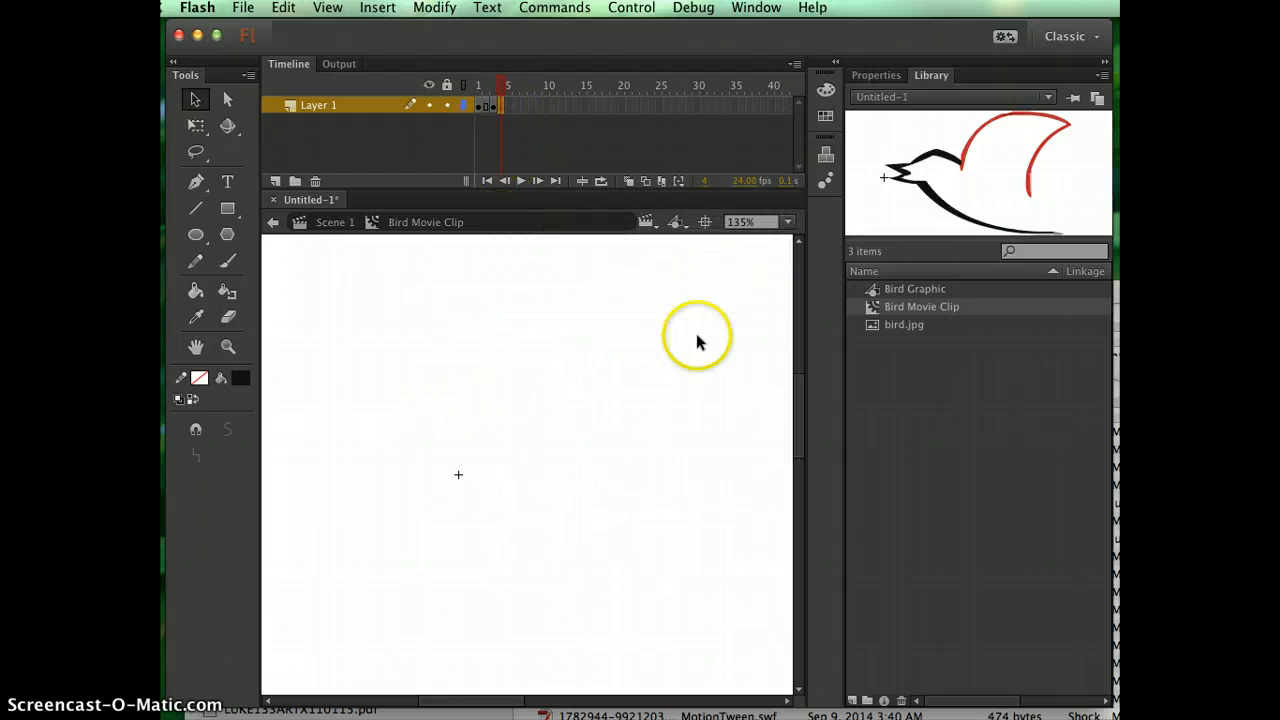
pyautogui.click(364, 472)
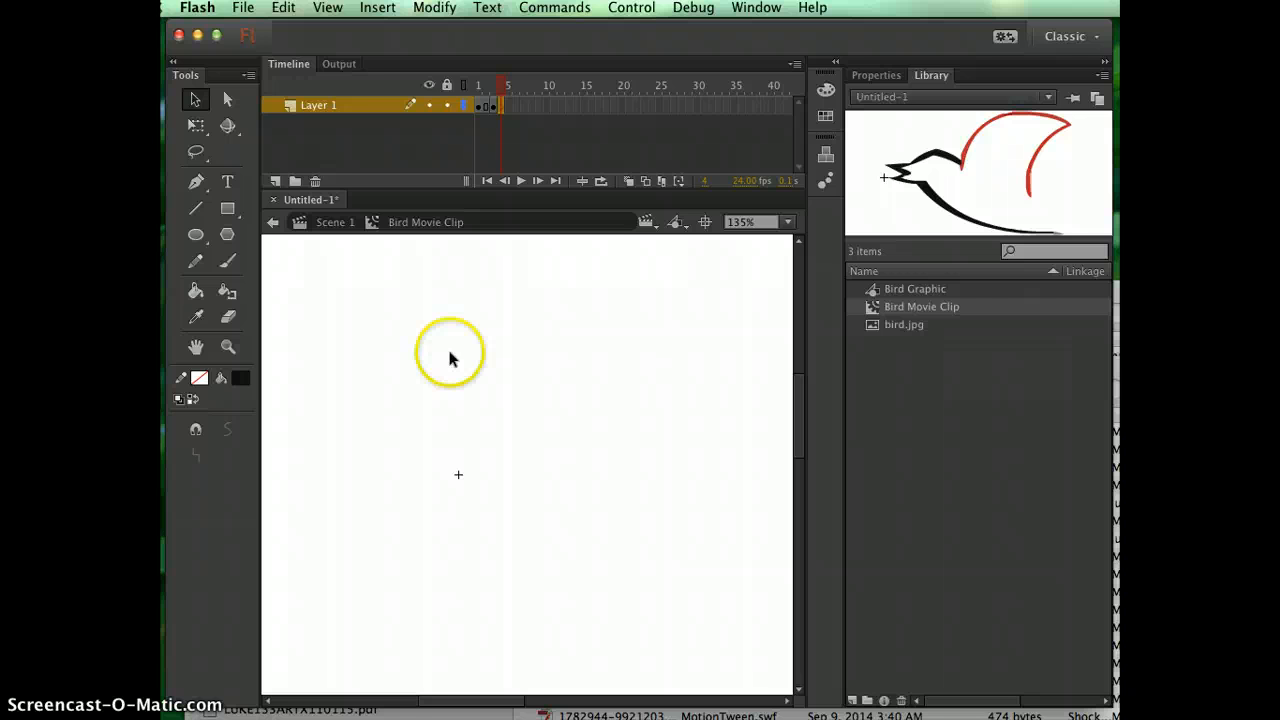
# Open the Bird Graphic symbol and copy the whole second bird, the lower one with the flattened wing.
pyautogui.doubleClick(872, 289)
pyautogui.moveTo(314, 492); pyautogui.dragTo(543, 637)
pyautogui.click(283, 7)
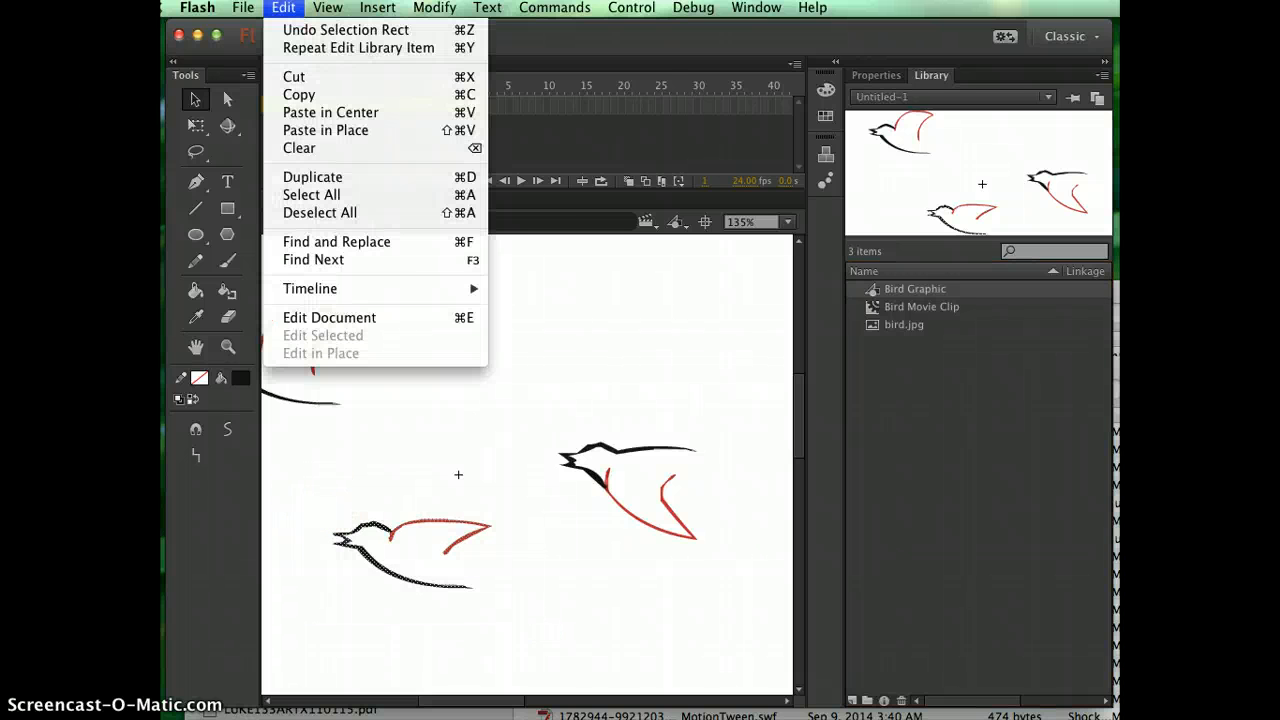
pyautogui.click(303, 92)
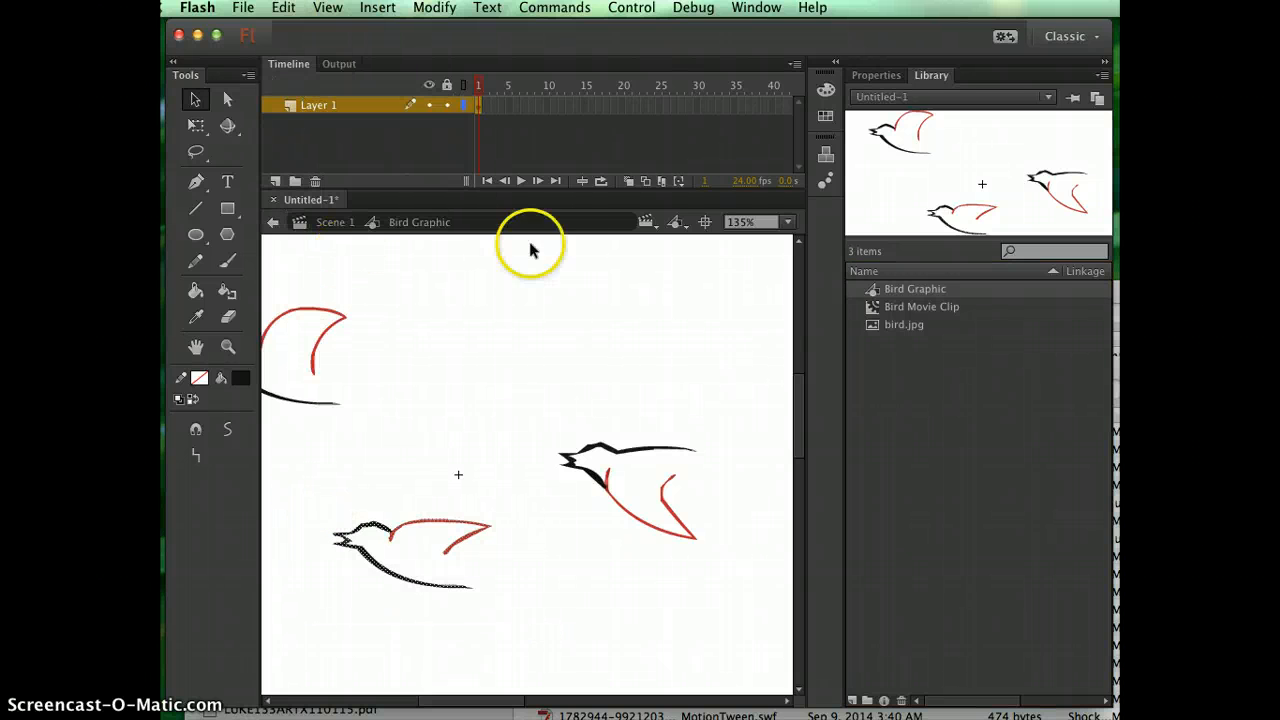
# Paste the second bird in the center of frame 4 of the Bird Movie Clip and move it so its beak sits beside the registration point.
pyautogui.doubleClick(876, 312)
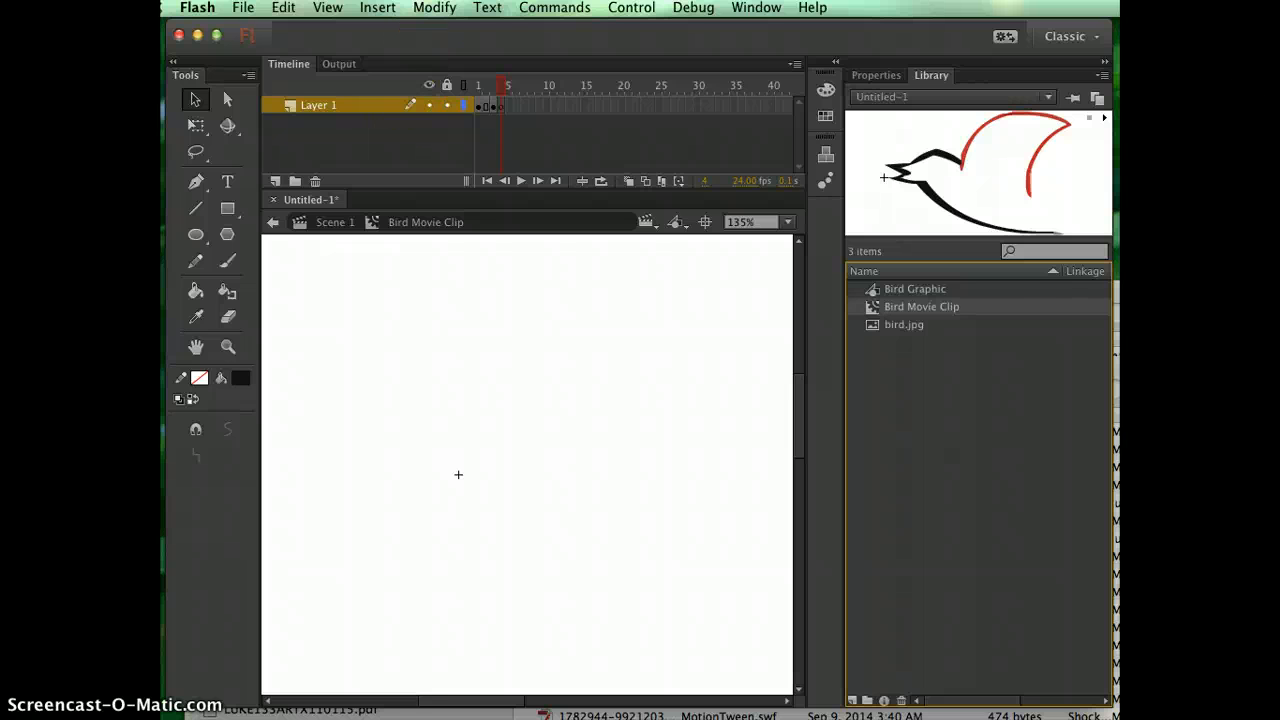
pyautogui.click(500, 104)
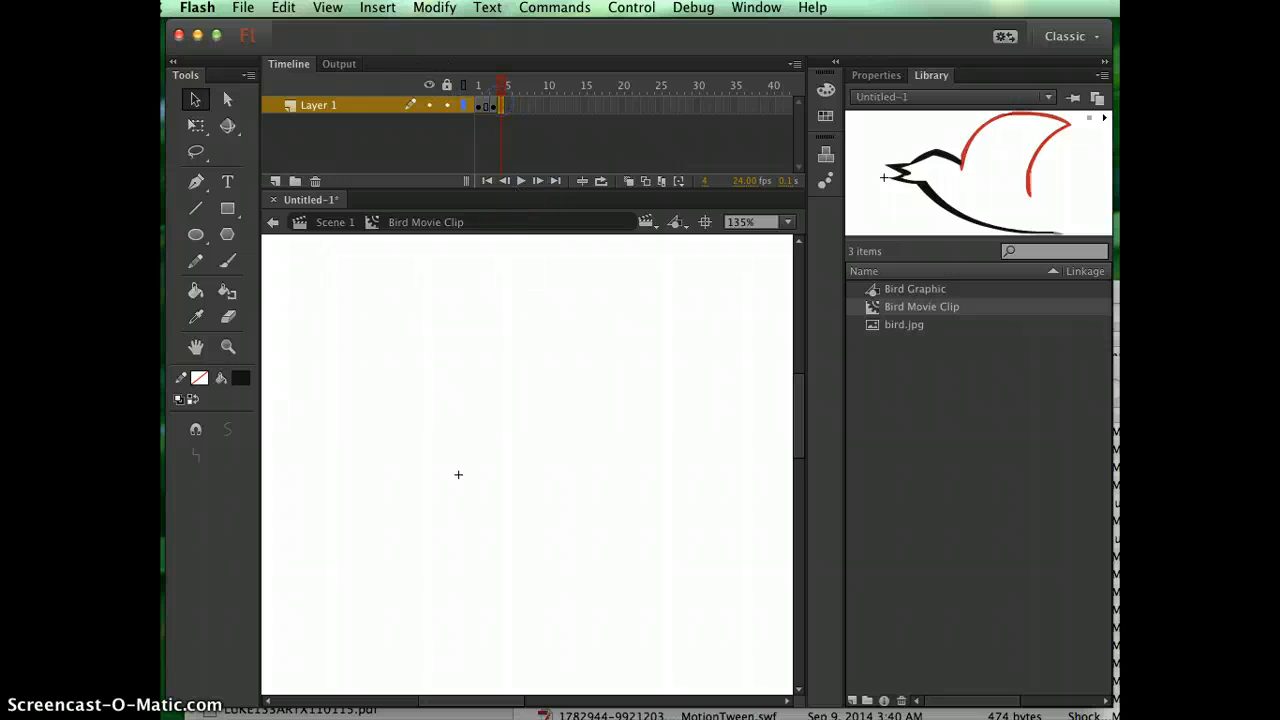
pyautogui.click(328, 7)
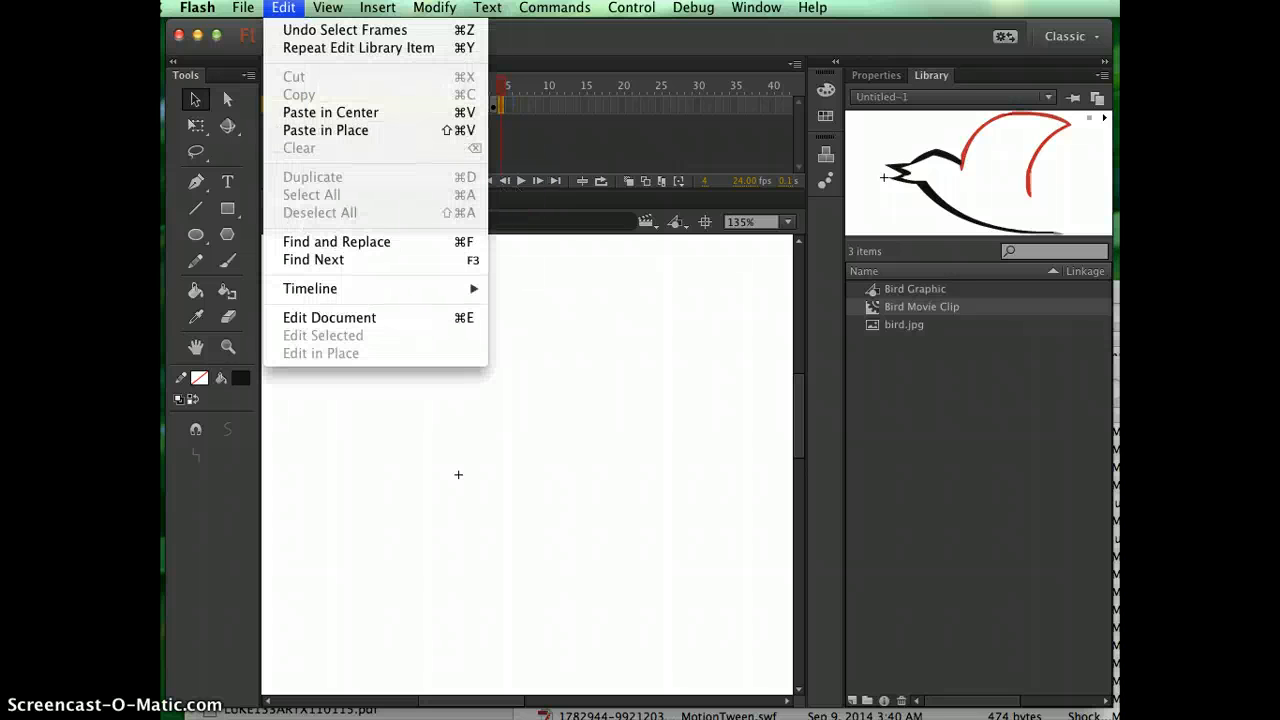
pyautogui.click(316, 122)
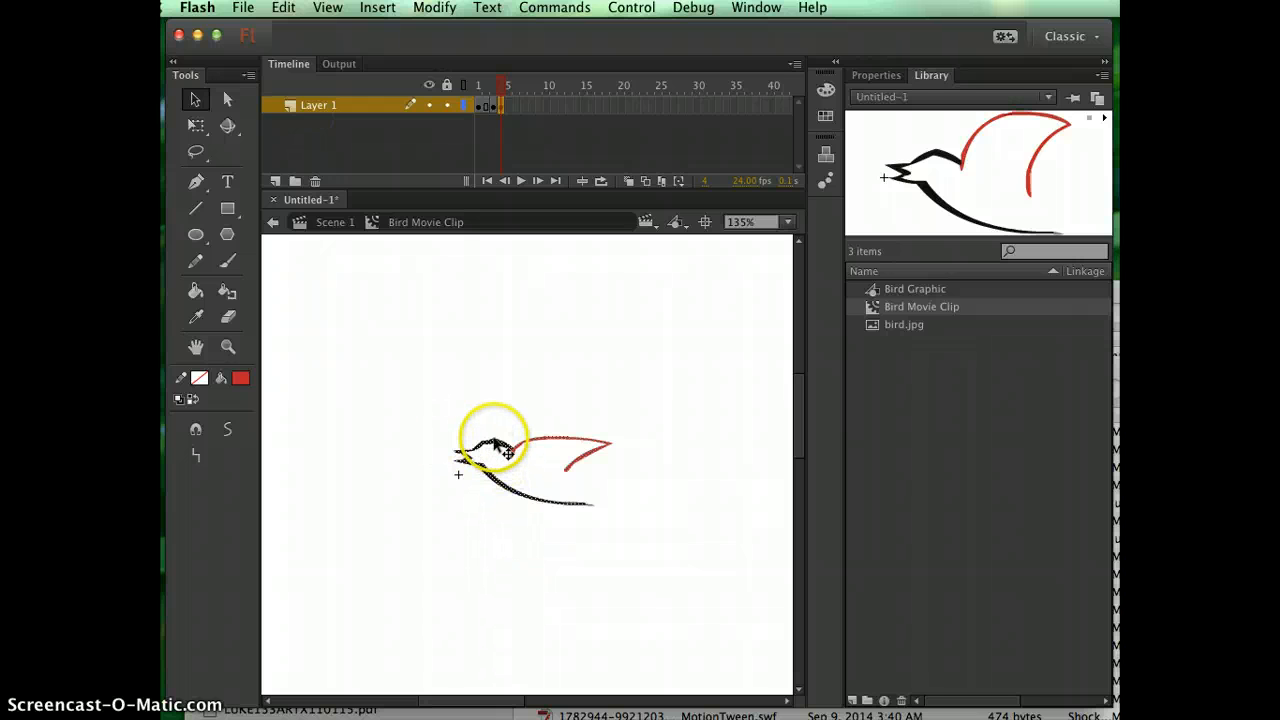
pyautogui.moveTo(500, 447); pyautogui.dragTo(512, 460)
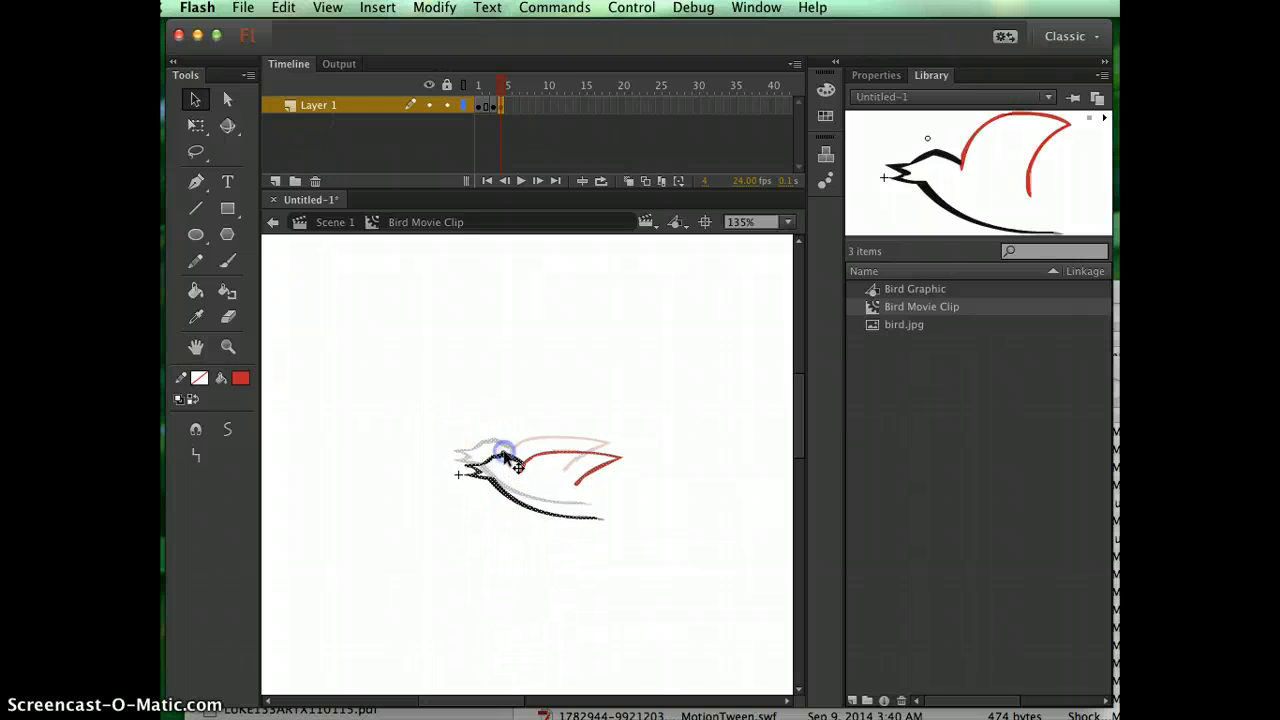
pyautogui.moveTo(502, 85)
pyautogui.mouseDown()
pyautogui.moveTo(480, 85)
pyautogui.moveTo(507, 82)
pyautogui.mouseUp()
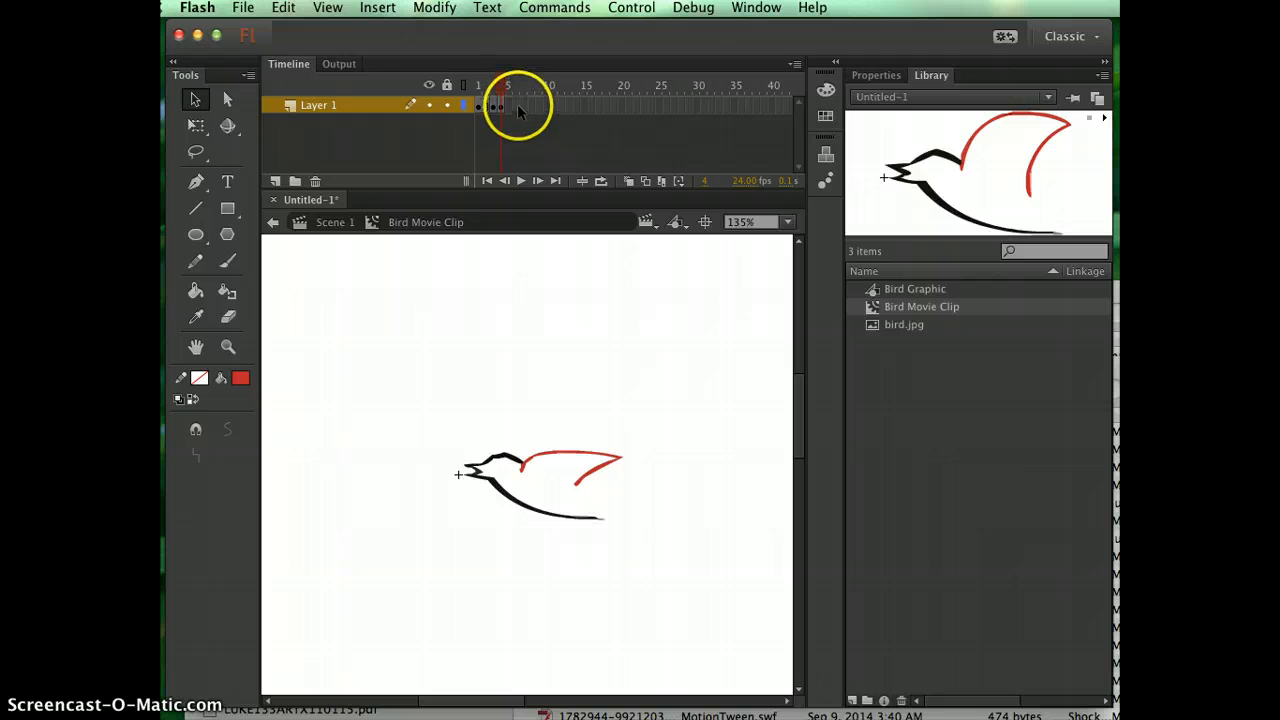
# Insert a keyframe at frame 6 and a blank keyframe at frame 7 on Layer 1 of the Bird Movie Clip.
pyautogui.click(516, 106)
pyautogui.rightClick(516, 108)
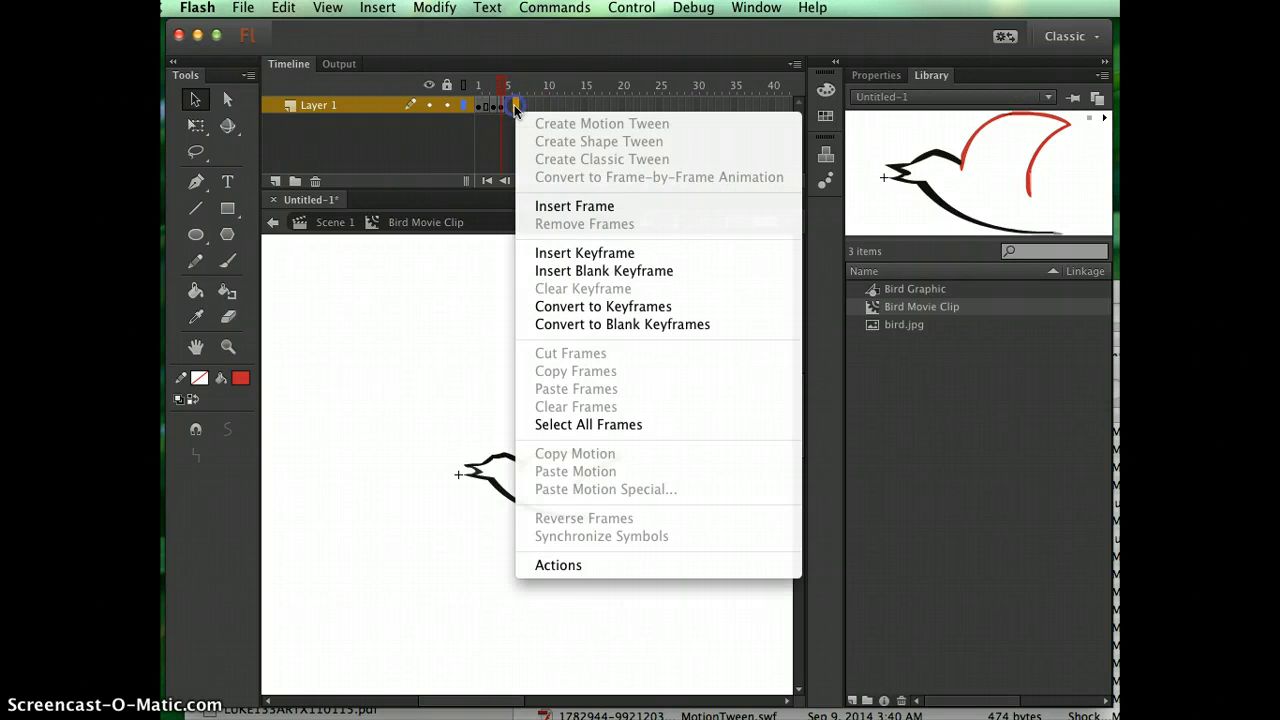
pyautogui.click(603, 255)
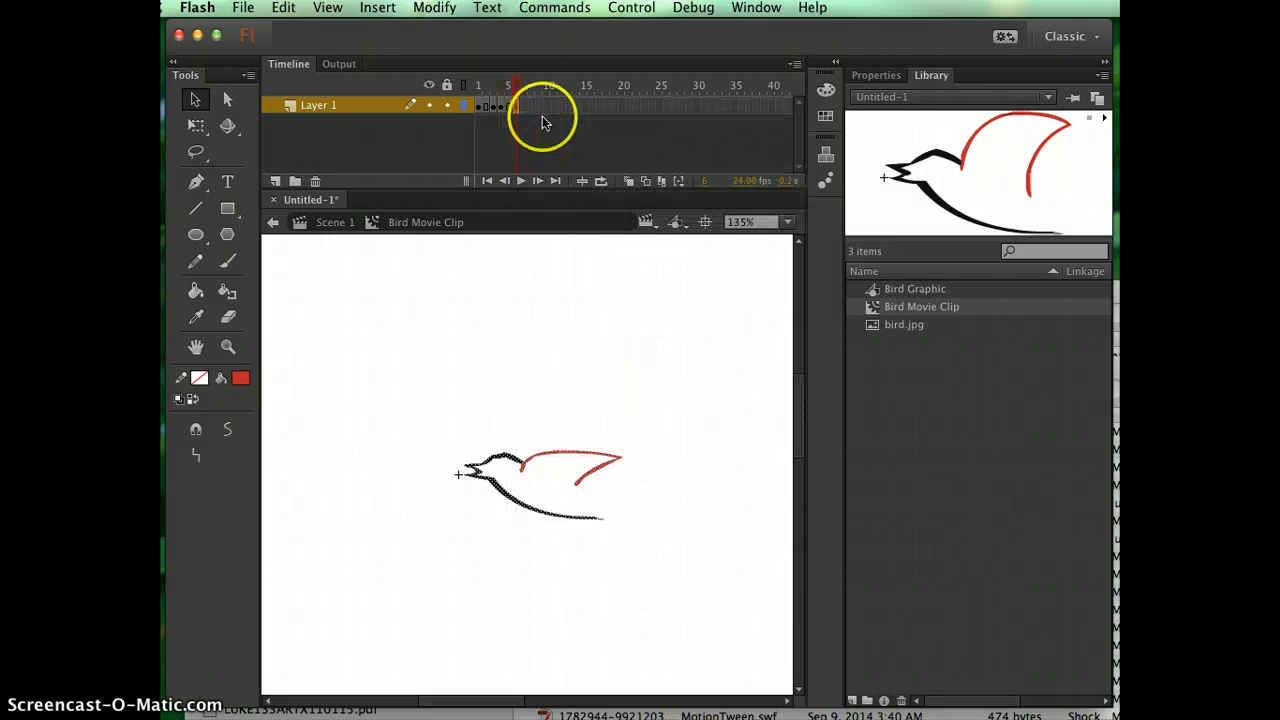
pyautogui.moveTo(512, 84)
pyautogui.mouseDown()
pyautogui.moveTo(483, 78)
pyautogui.moveTo(510, 78)
pyautogui.mouseUp()
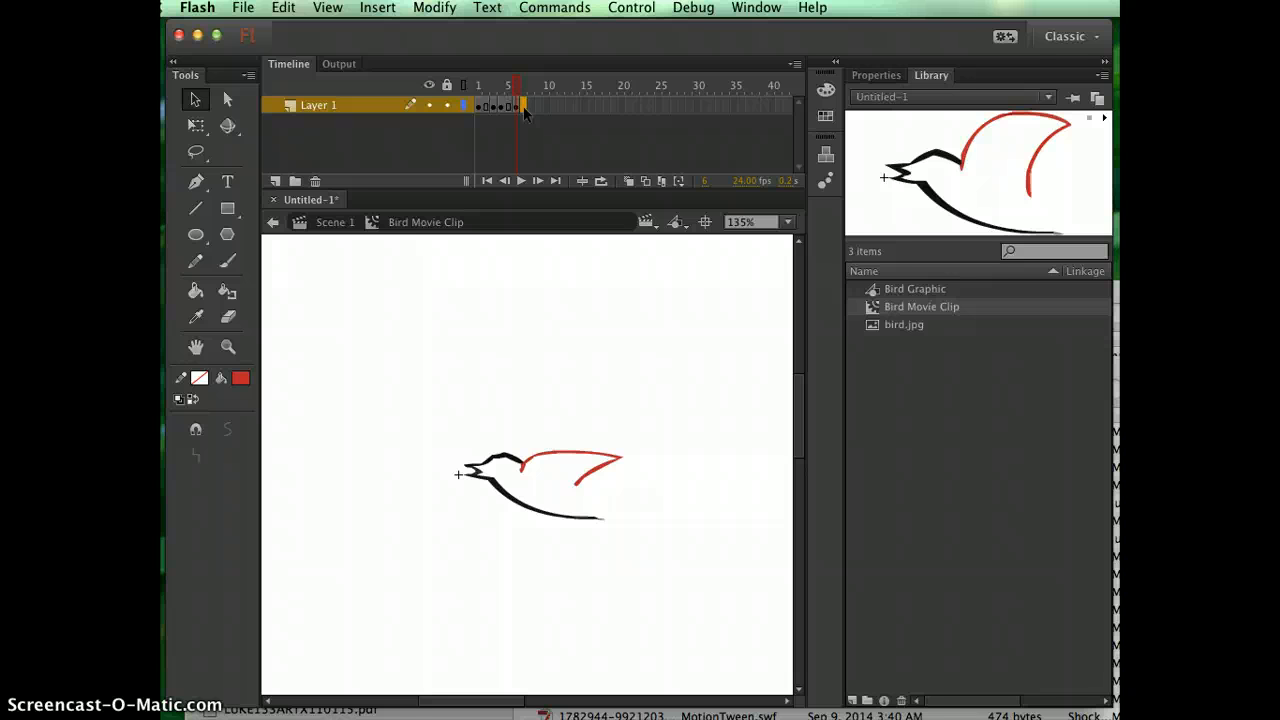
pyautogui.rightClick(525, 113)
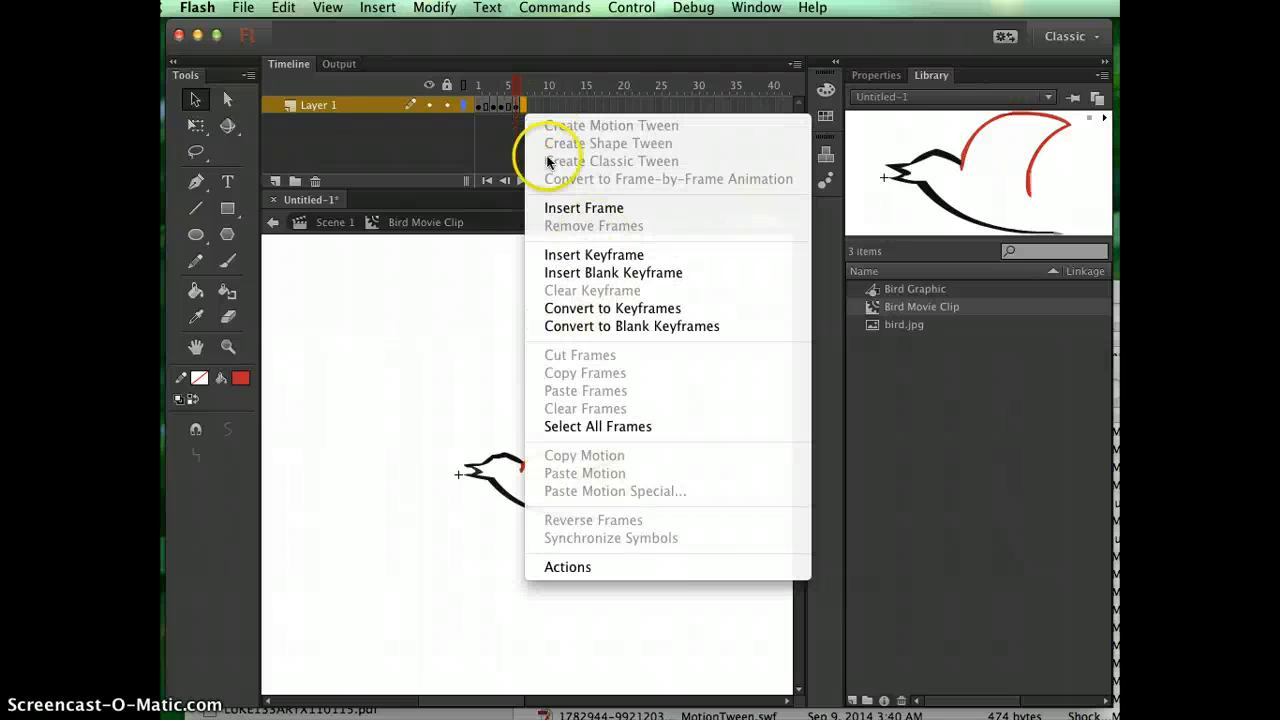
pyautogui.click(568, 276)
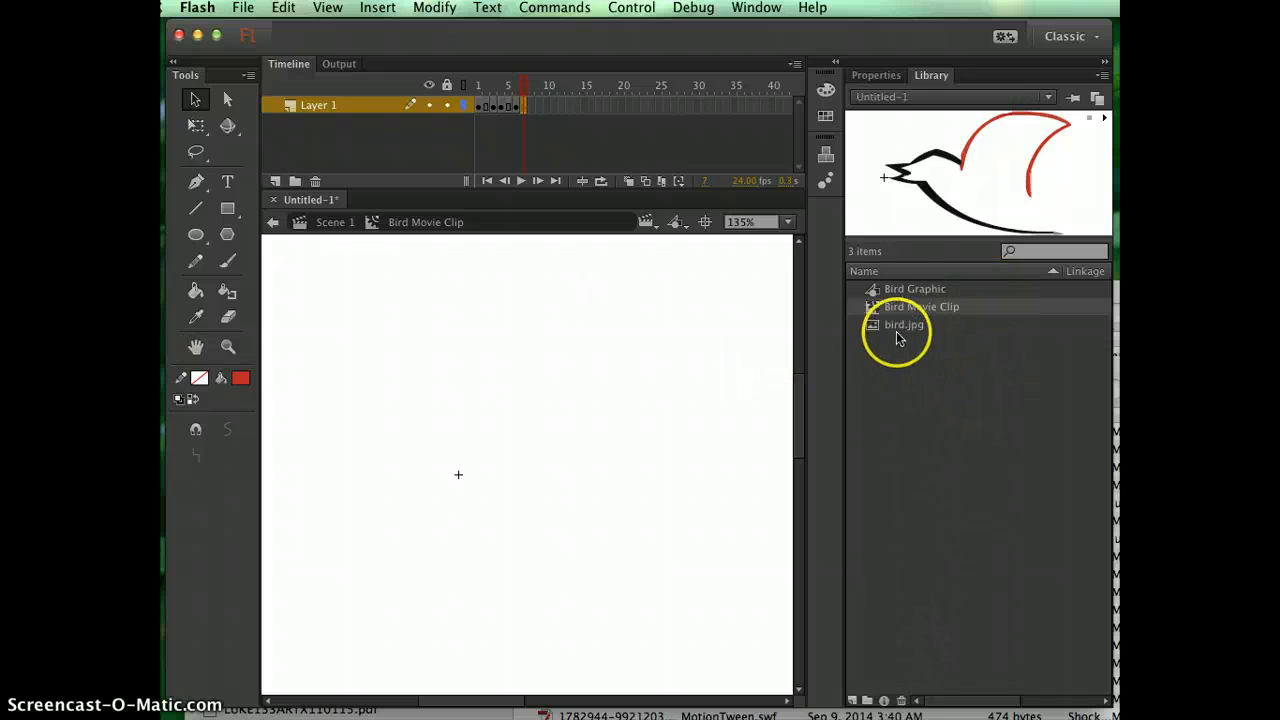
# Open the Bird Graphic symbol and copy the whole third bird, the one with its wing pointing down.
pyautogui.doubleClick(896, 290)
pyautogui.doubleClick(872, 289)
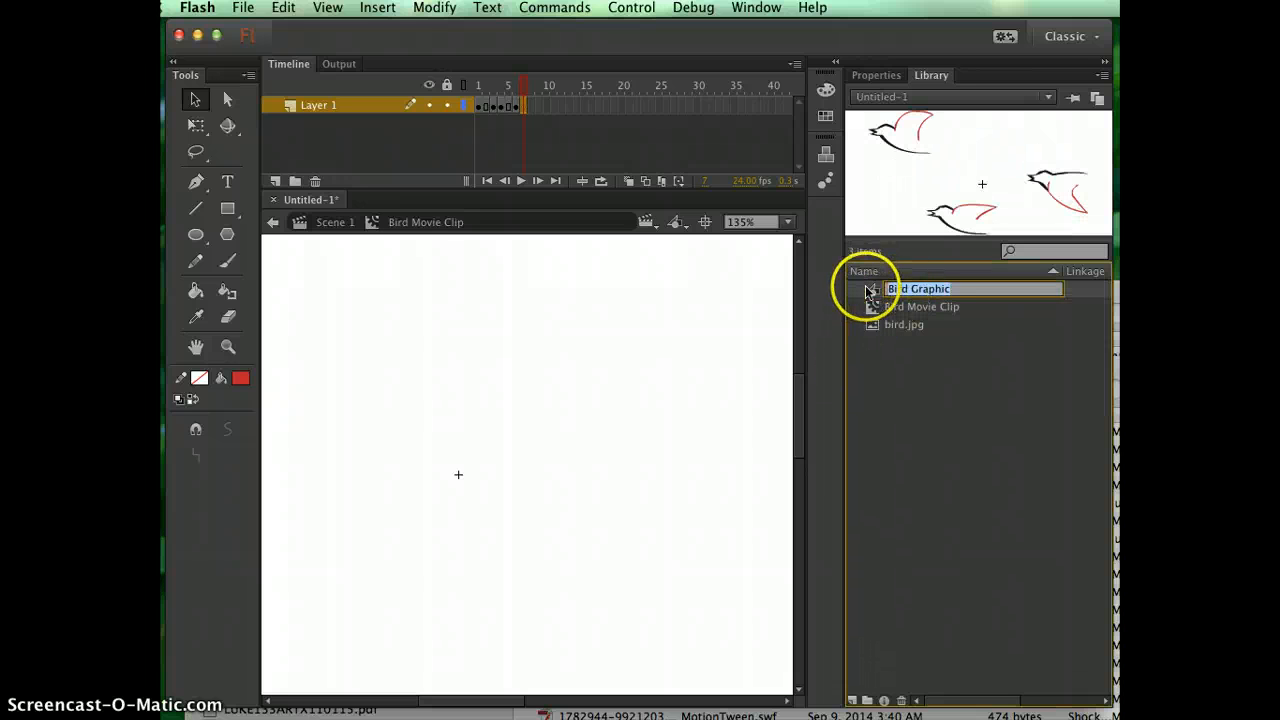
pyautogui.click(571, 437)
pyautogui.moveTo(532, 420); pyautogui.dragTo(724, 560)
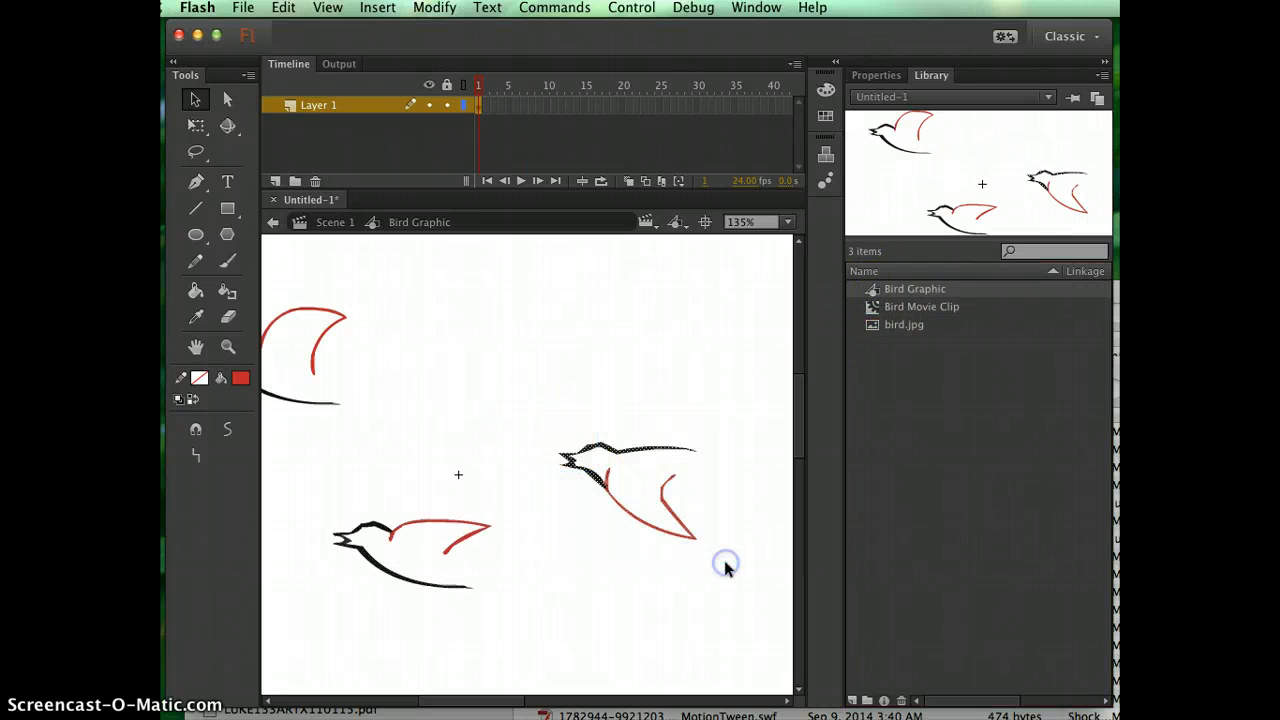
# Paste the third bird in place on frame 7 of the Bird Movie Clip and move its beak beside the registration point.
pyautogui.doubleClick(876, 306)
pyautogui.click(522, 106)
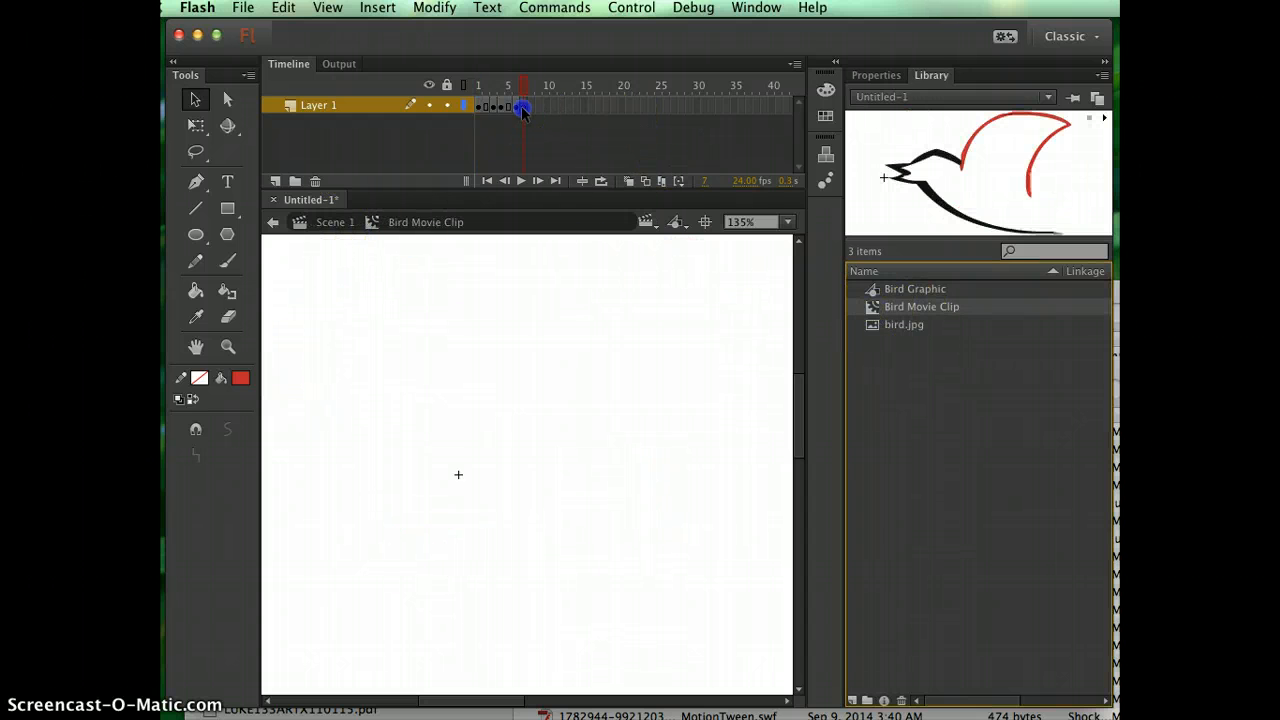
pyautogui.click(283, 7)
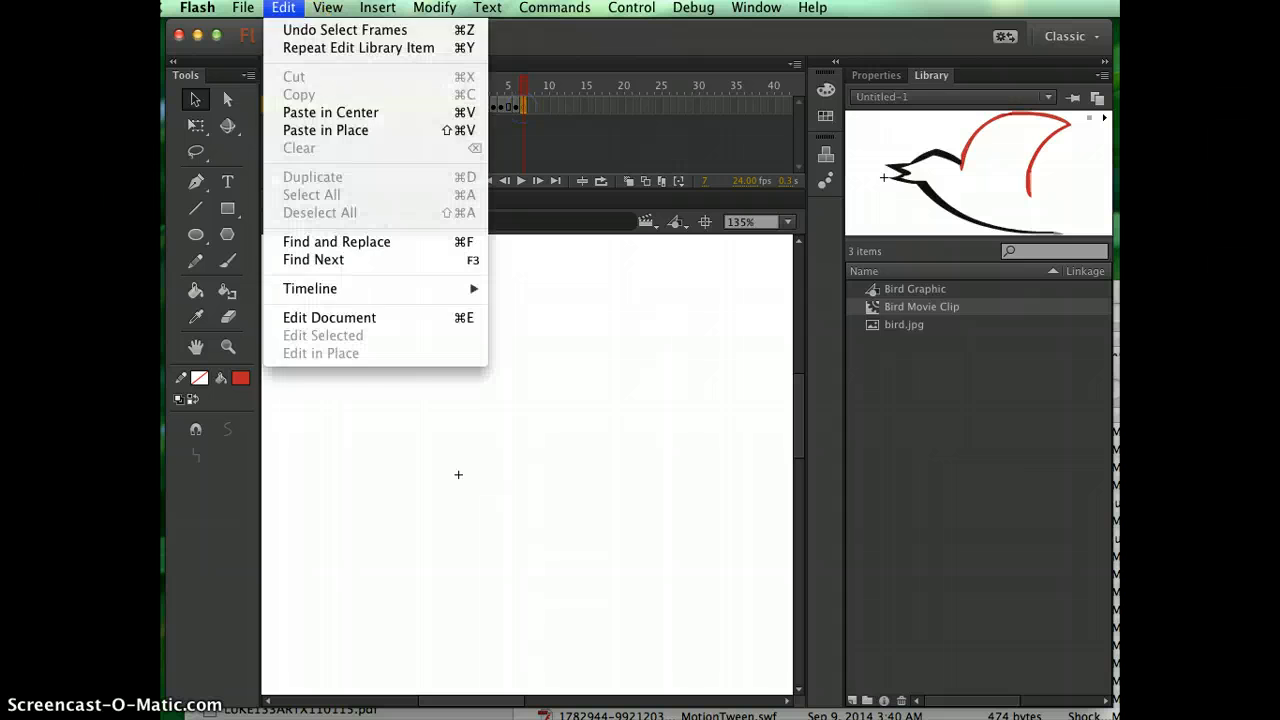
pyautogui.click(300, 130)
pyautogui.moveTo(580, 449); pyautogui.dragTo(486, 458)
pyautogui.click(394, 415)
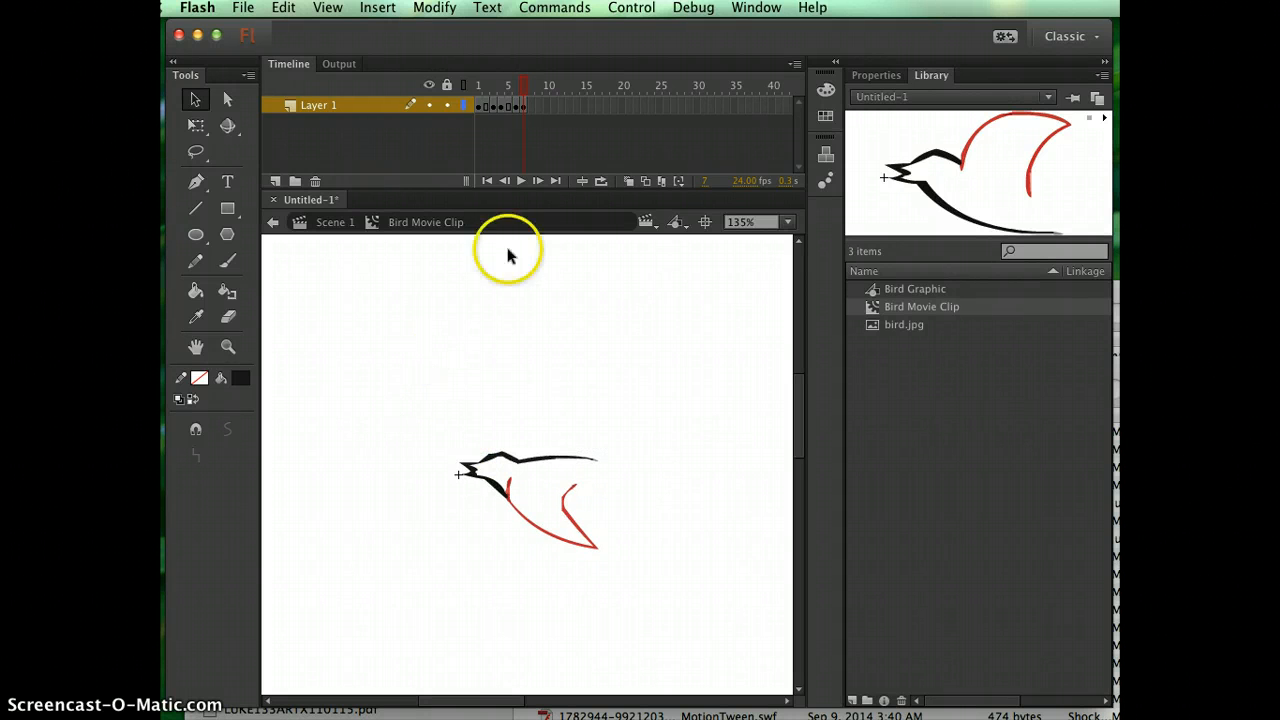
# Insert a keyframe at frame 9 and a blank keyframe at frame 10 on Layer 1 of the Bird Movie Clip.
pyautogui.rightClick(539, 106)
pyautogui.click(605, 254)
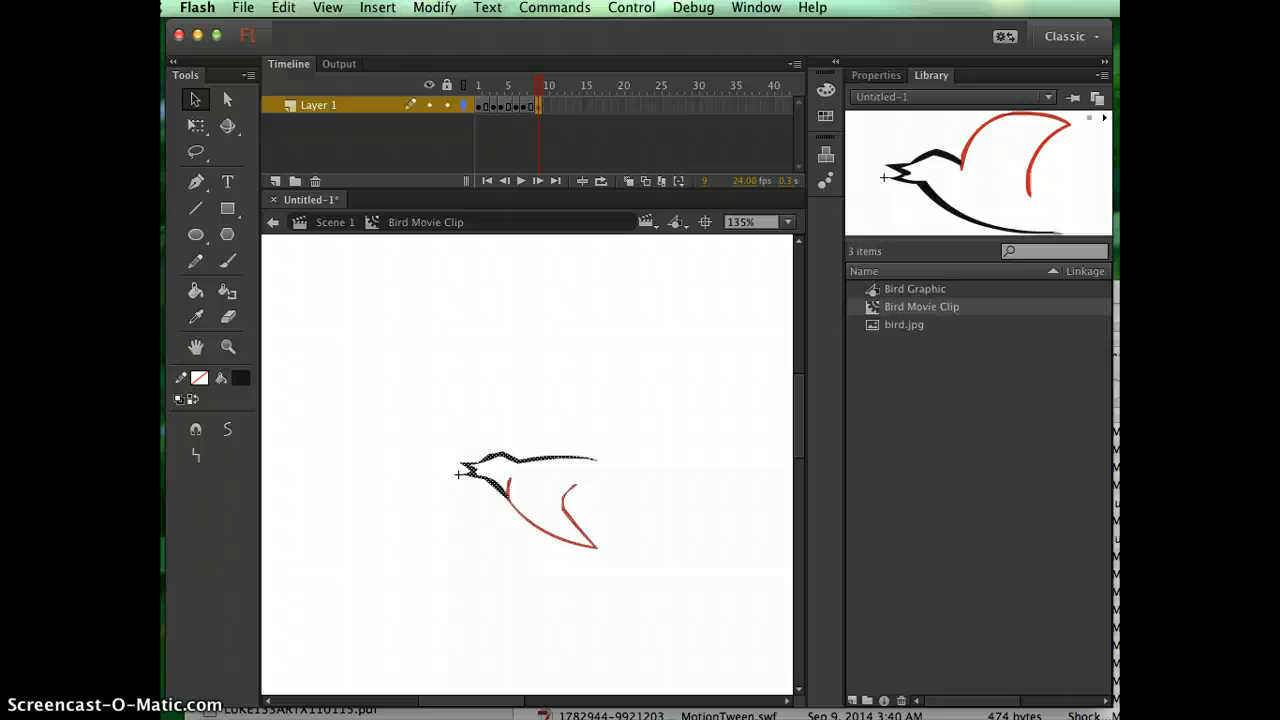
pyautogui.moveTo(543, 86)
pyautogui.mouseDown()
pyautogui.moveTo(428, 86)
pyautogui.moveTo(538, 63)
pyautogui.mouseUp()
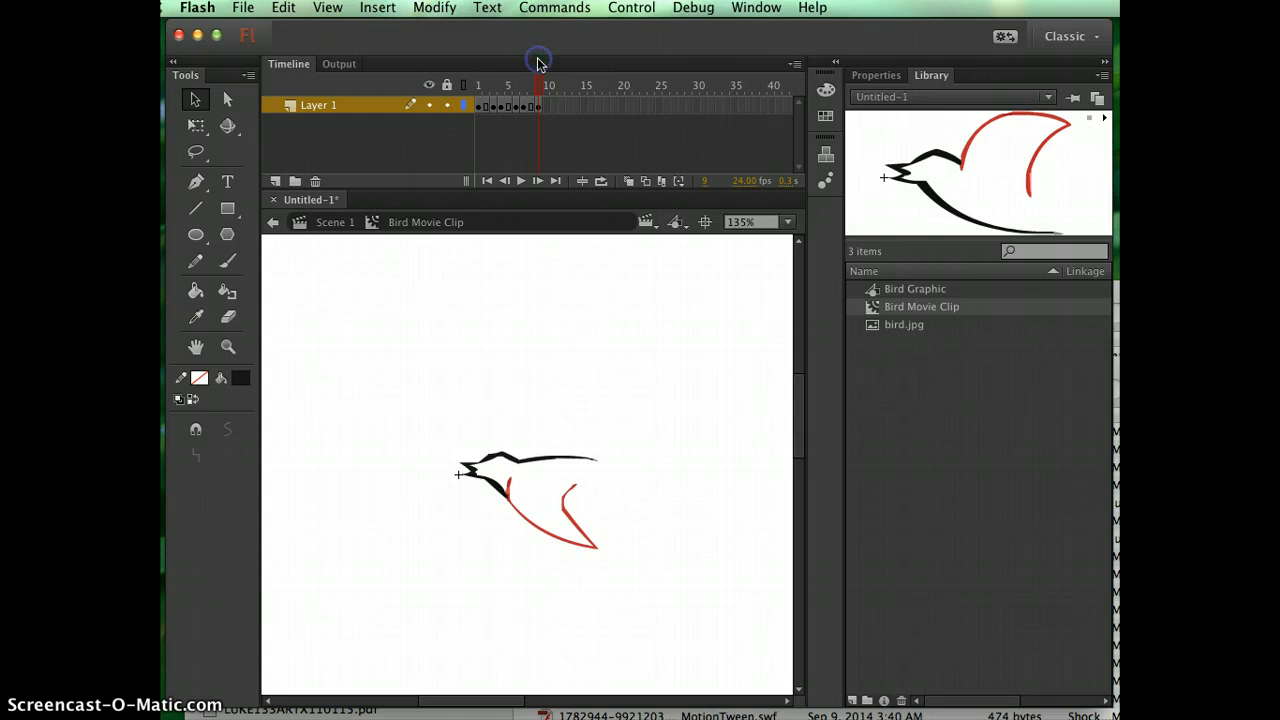
pyautogui.moveTo(543, 90)
pyautogui.mouseDown()
pyautogui.moveTo(480, 87)
pyautogui.moveTo(539, 82)
pyautogui.mouseUp()
pyautogui.moveTo(515, 83); pyautogui.dragTo(543, 86)
pyautogui.click(547, 105)
pyautogui.rightClick(547, 108)
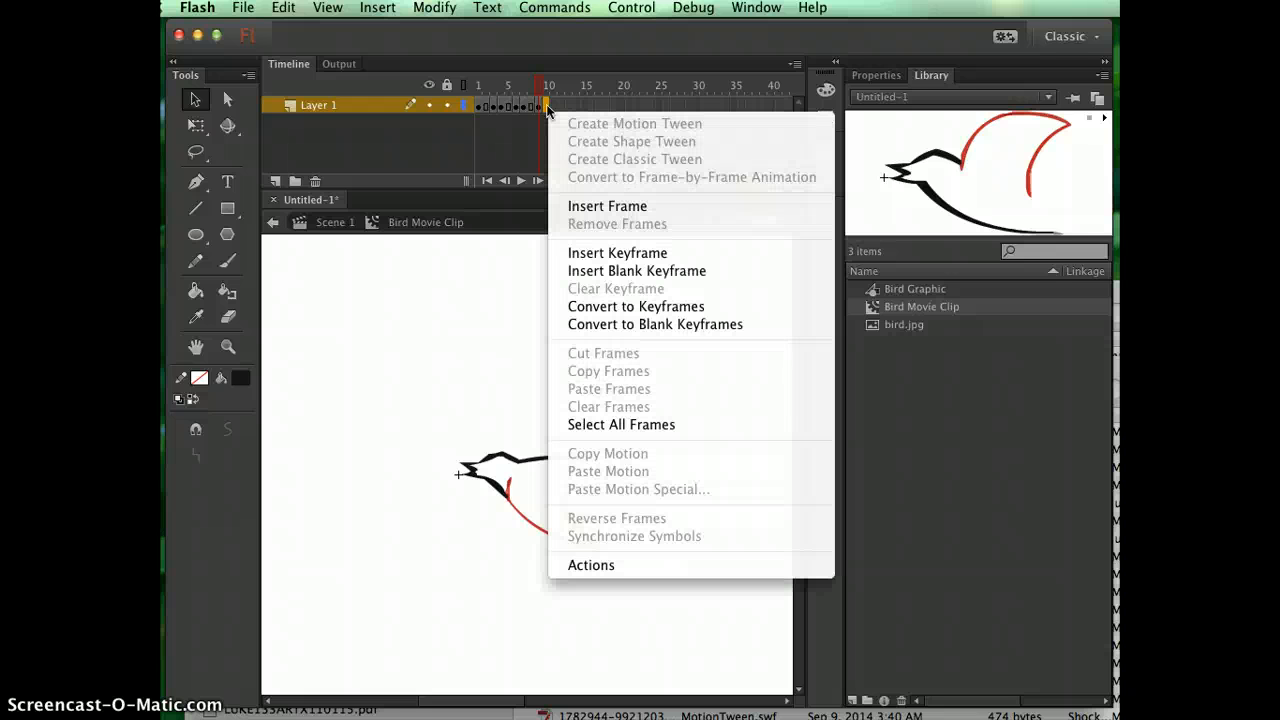
pyautogui.click(594, 272)
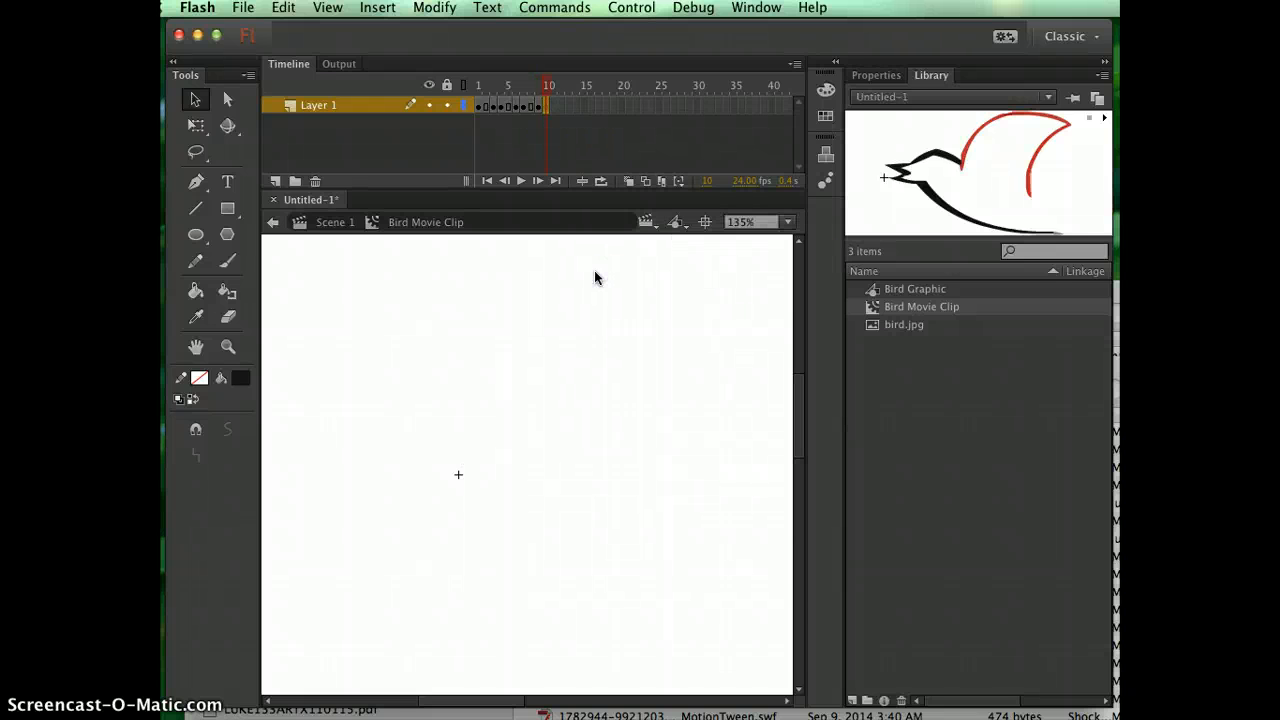
# Copy the entire flattened-wing bird from frame 4 of the Bird Movie Clip.
pyautogui.click(503, 106)
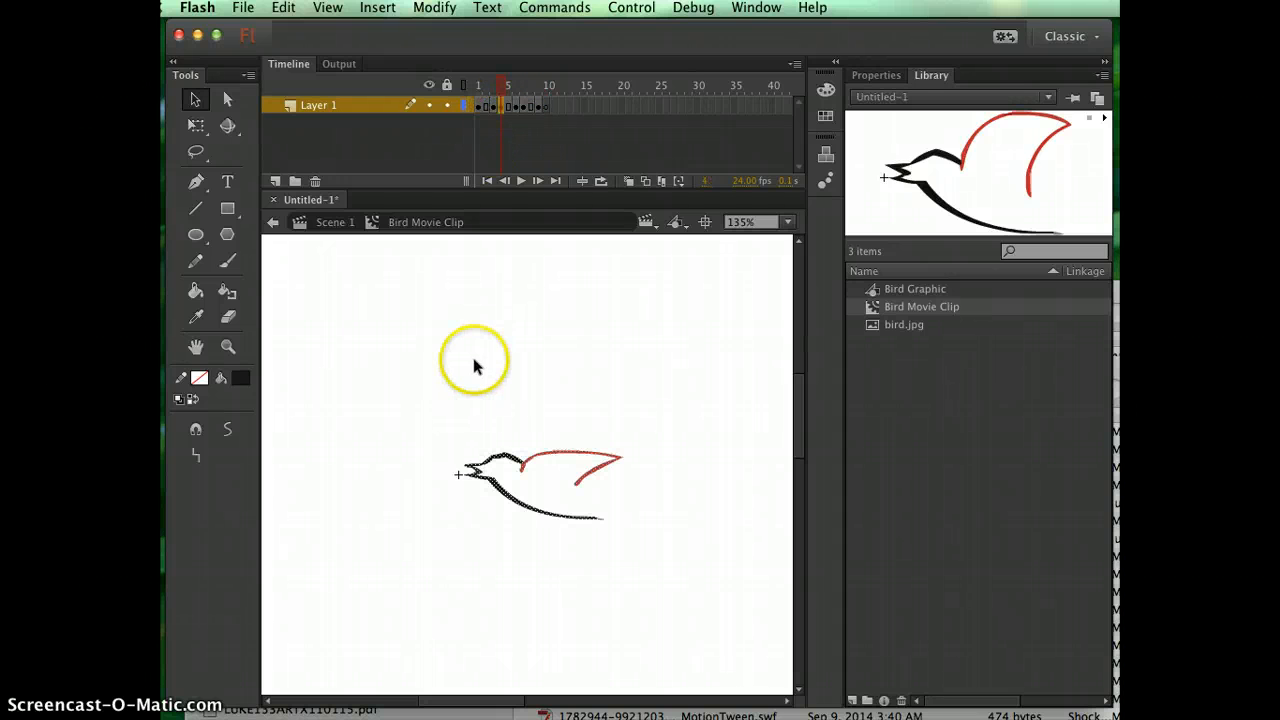
pyautogui.click(590, 450)
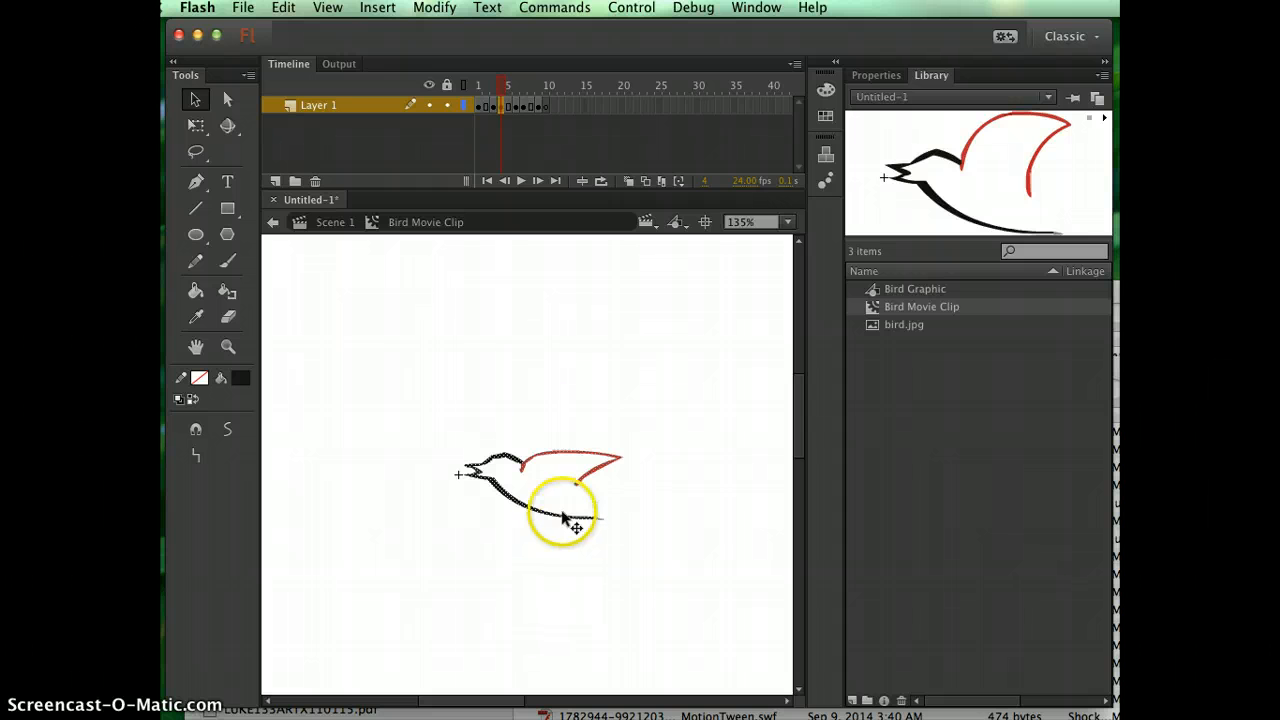
pyautogui.click(284, 8)
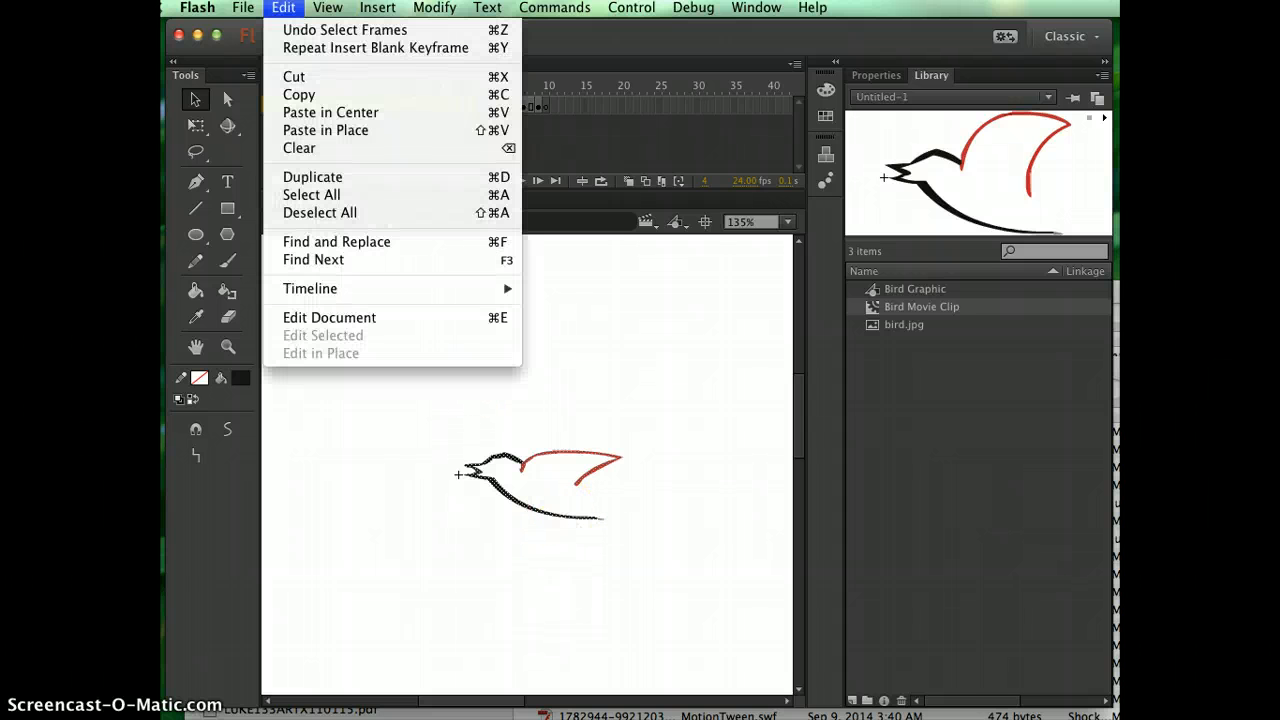
pyautogui.click(295, 94)
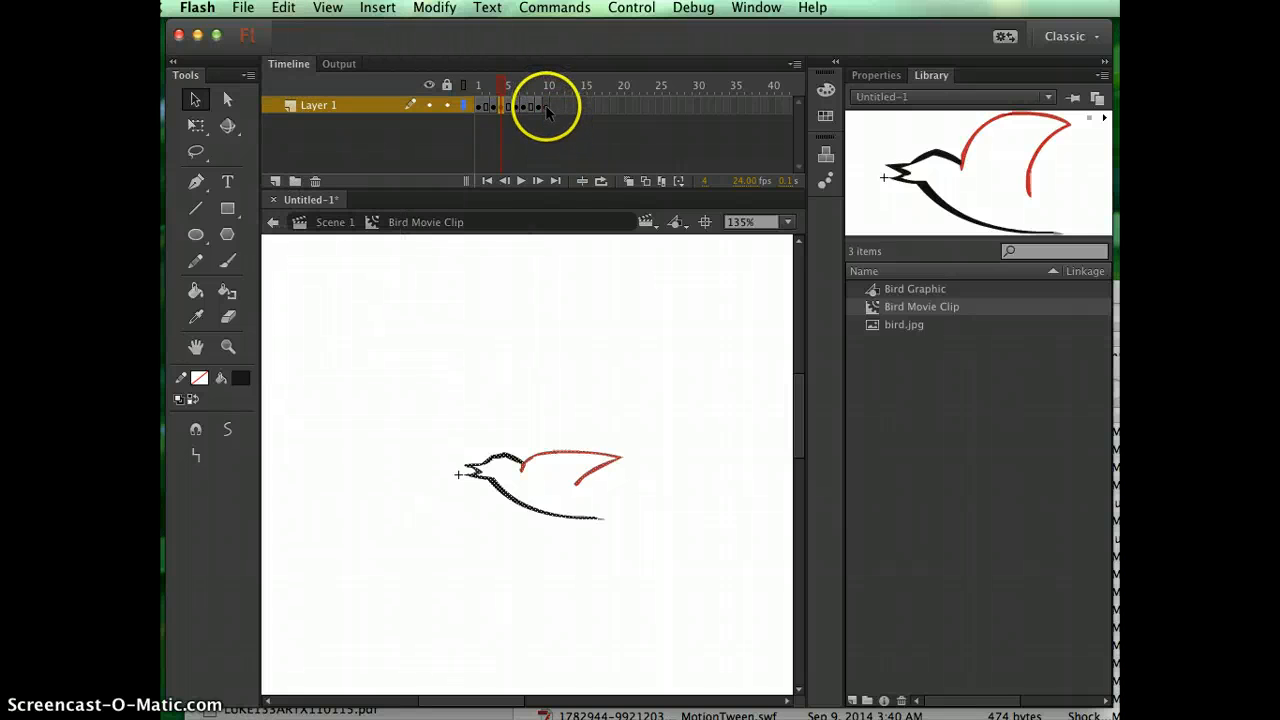
# Paste the flattened-wing bird in the center of frame 10 and move its beak beside the registration point.
pyautogui.click(547, 110)
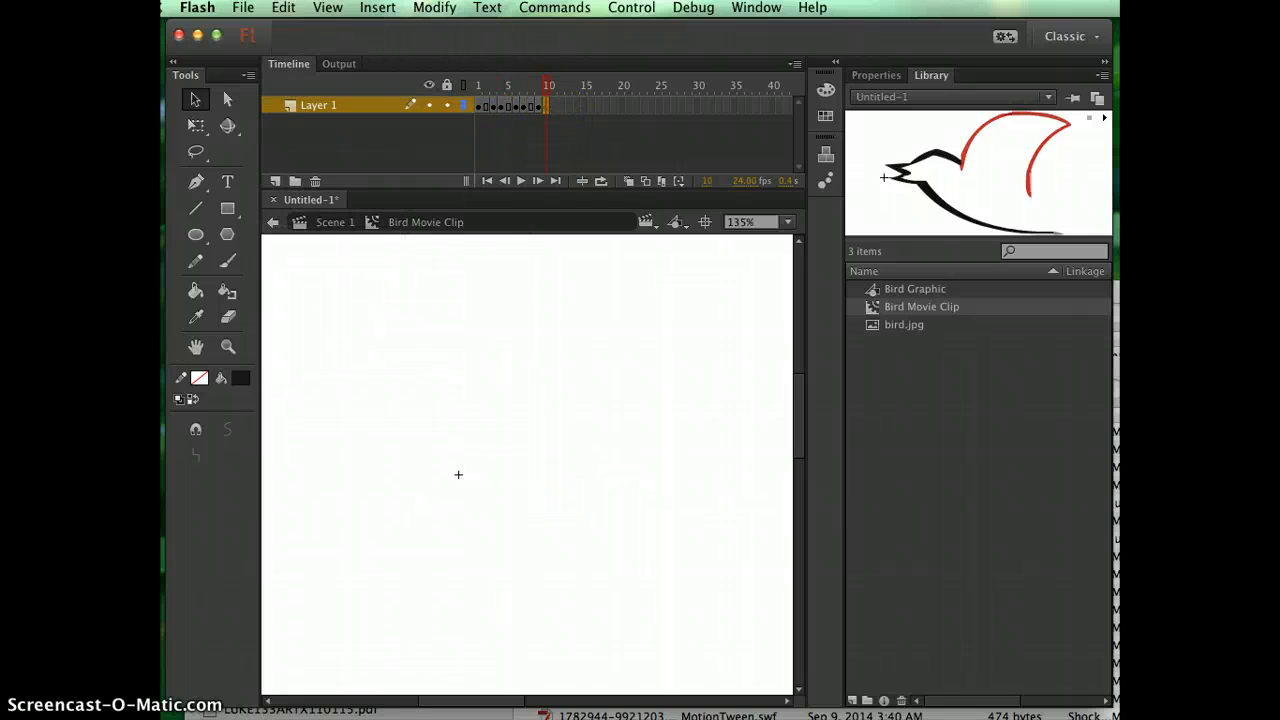
pyautogui.click(284, 8)
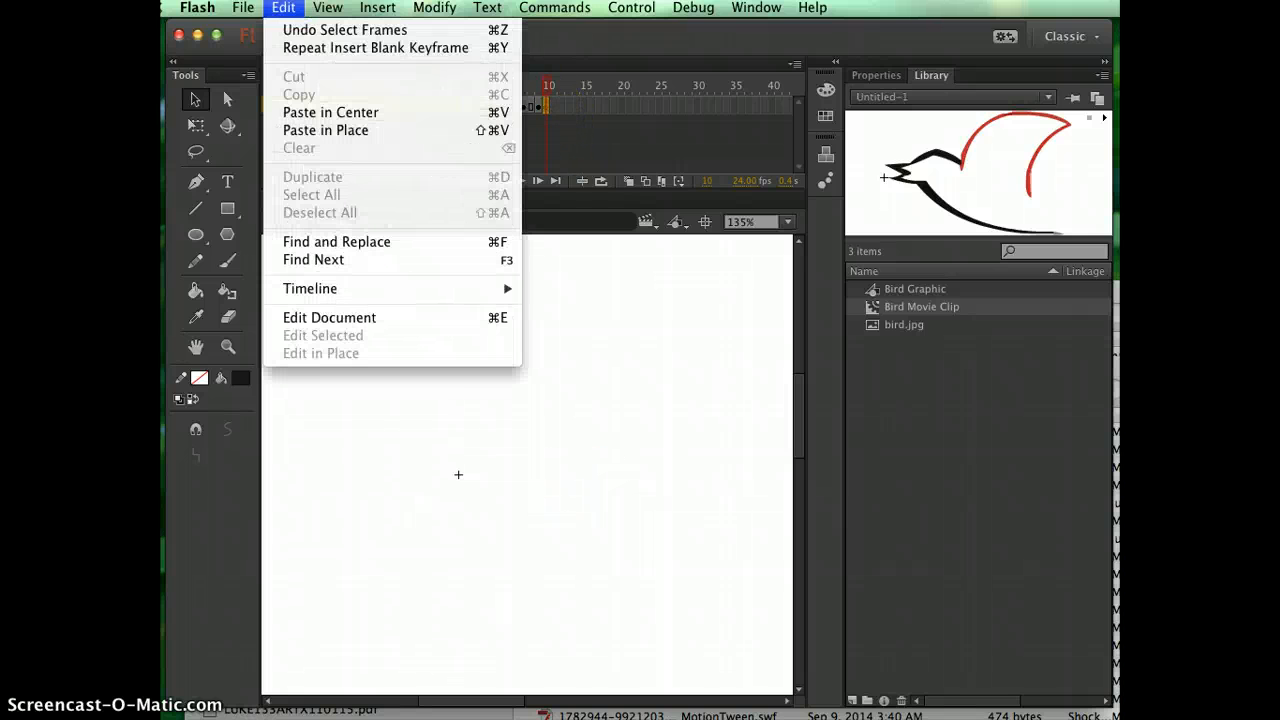
pyautogui.click(316, 112)
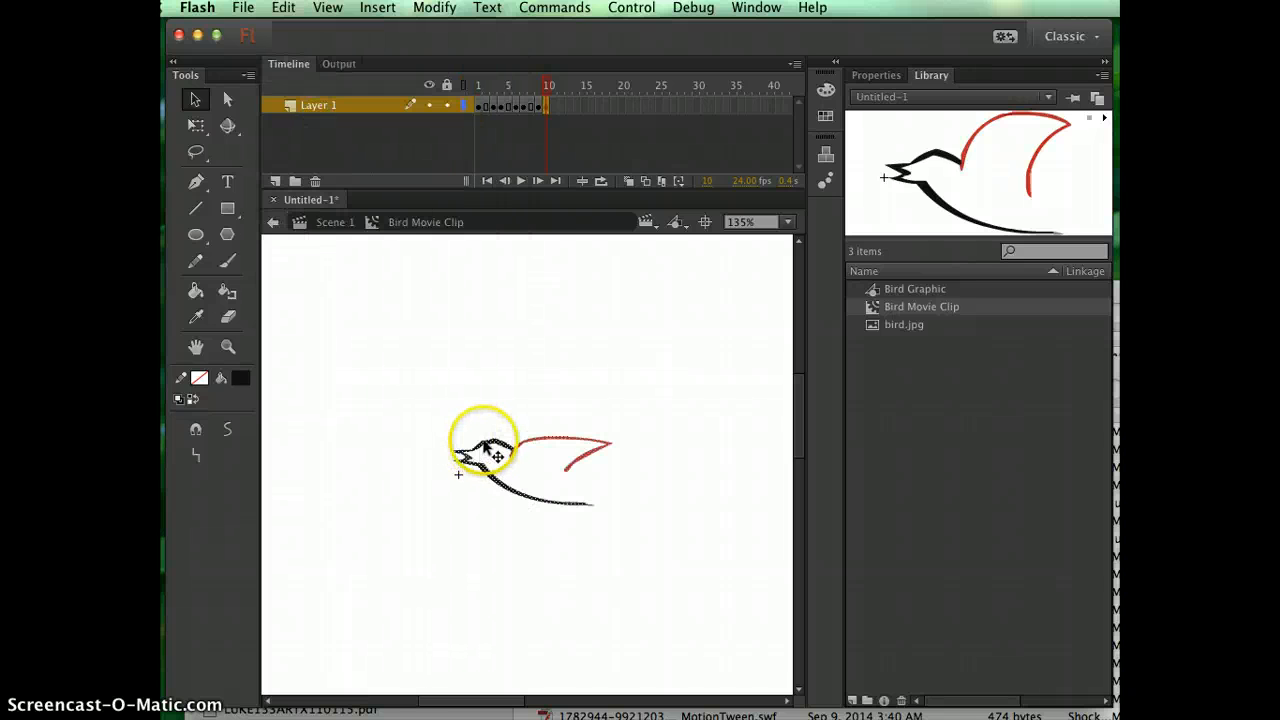
pyautogui.moveTo(482, 440); pyautogui.dragTo(492, 457)
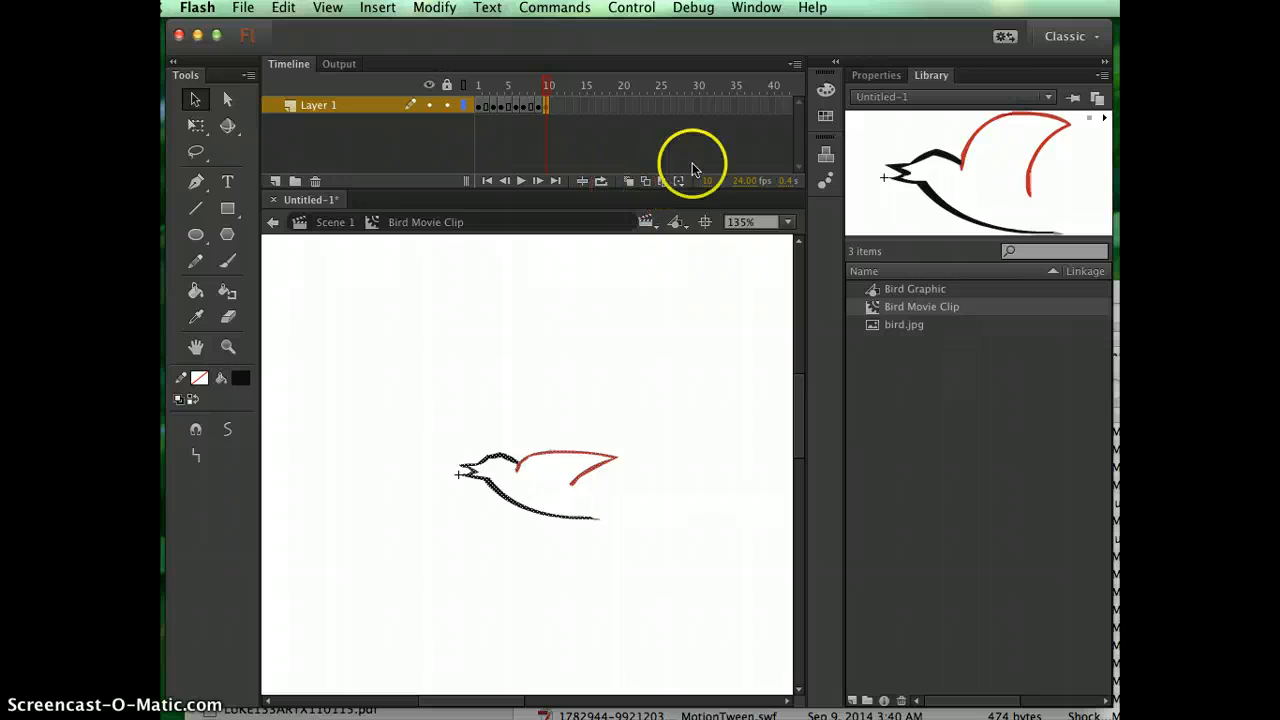
# Extend the last pose by inserting a frame at frame 12, and scrub from frame 1 to 12 to preview the flapping.
pyautogui.click(560, 105)
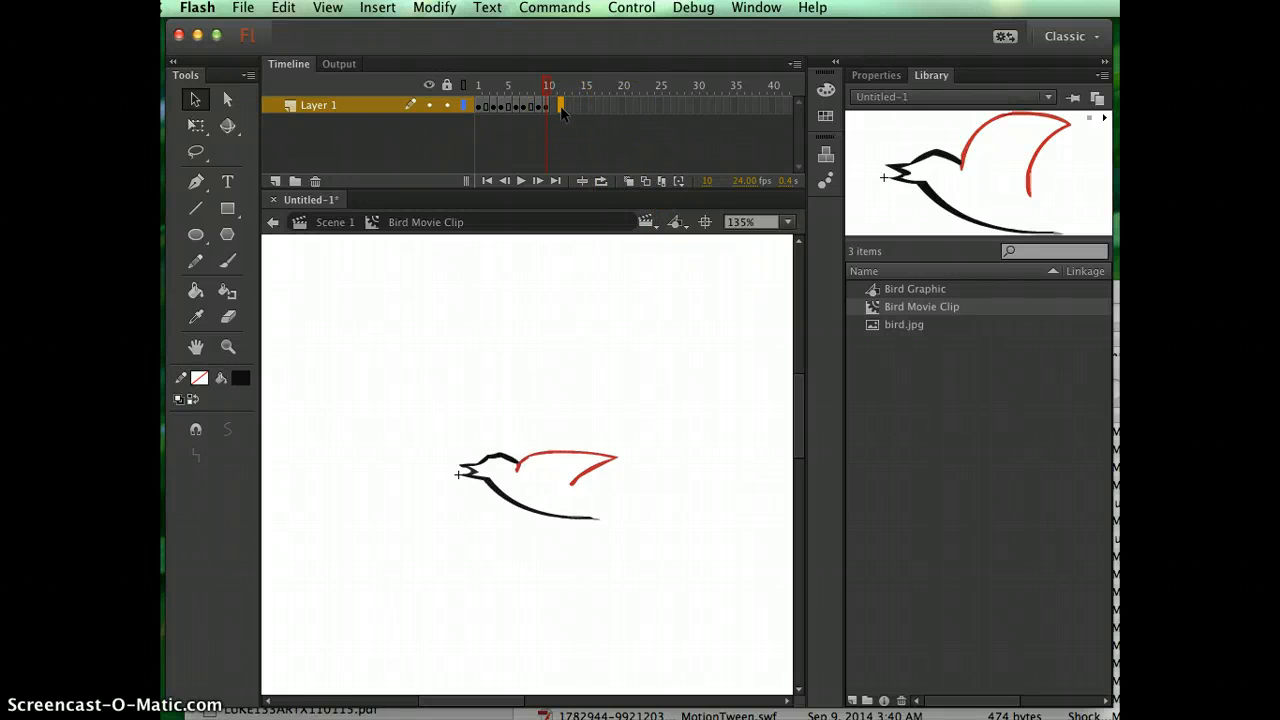
pyautogui.rightClick(560, 106)
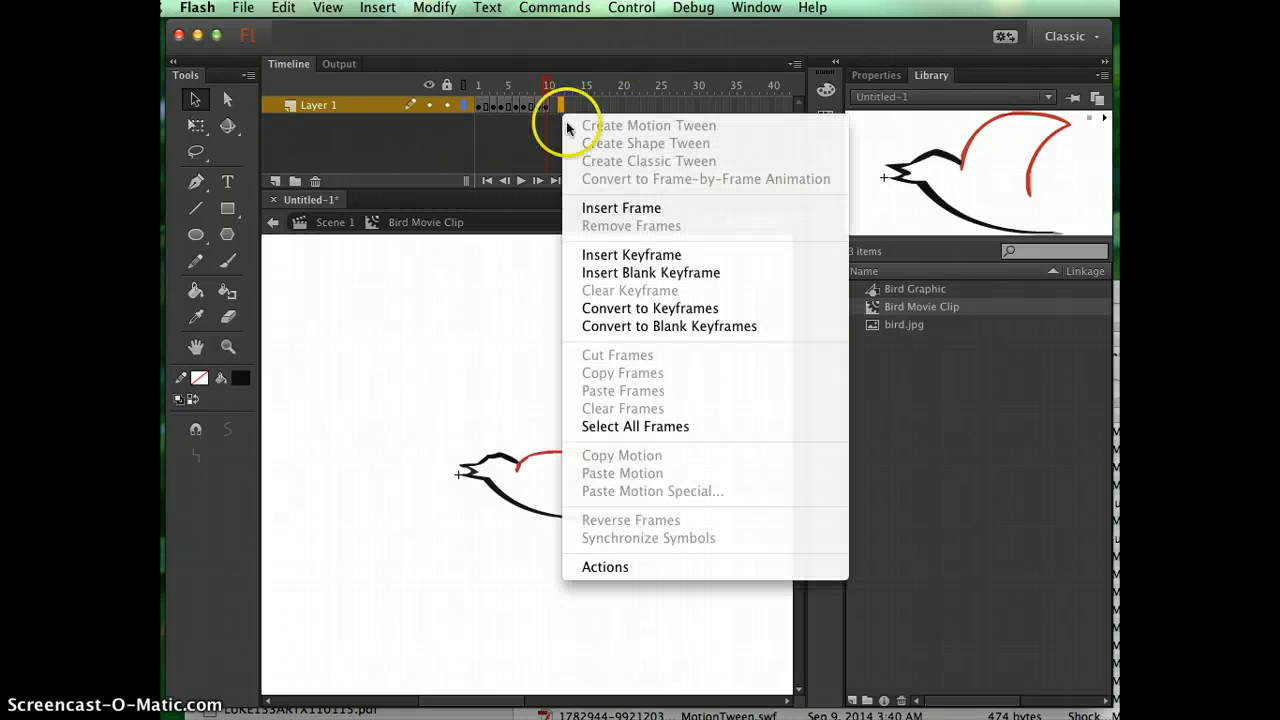
pyautogui.click(575, 205)
pyautogui.moveTo(562, 84); pyautogui.dragTo(441, 101)
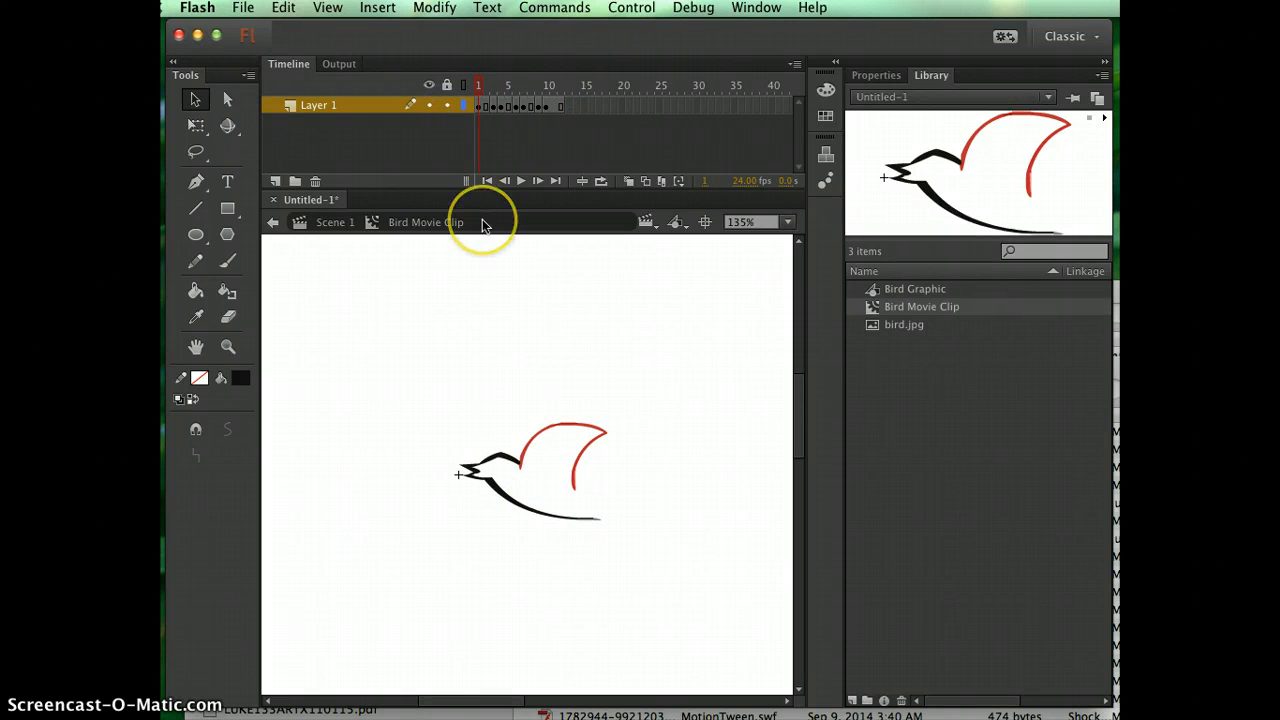
pyautogui.click(872, 306)
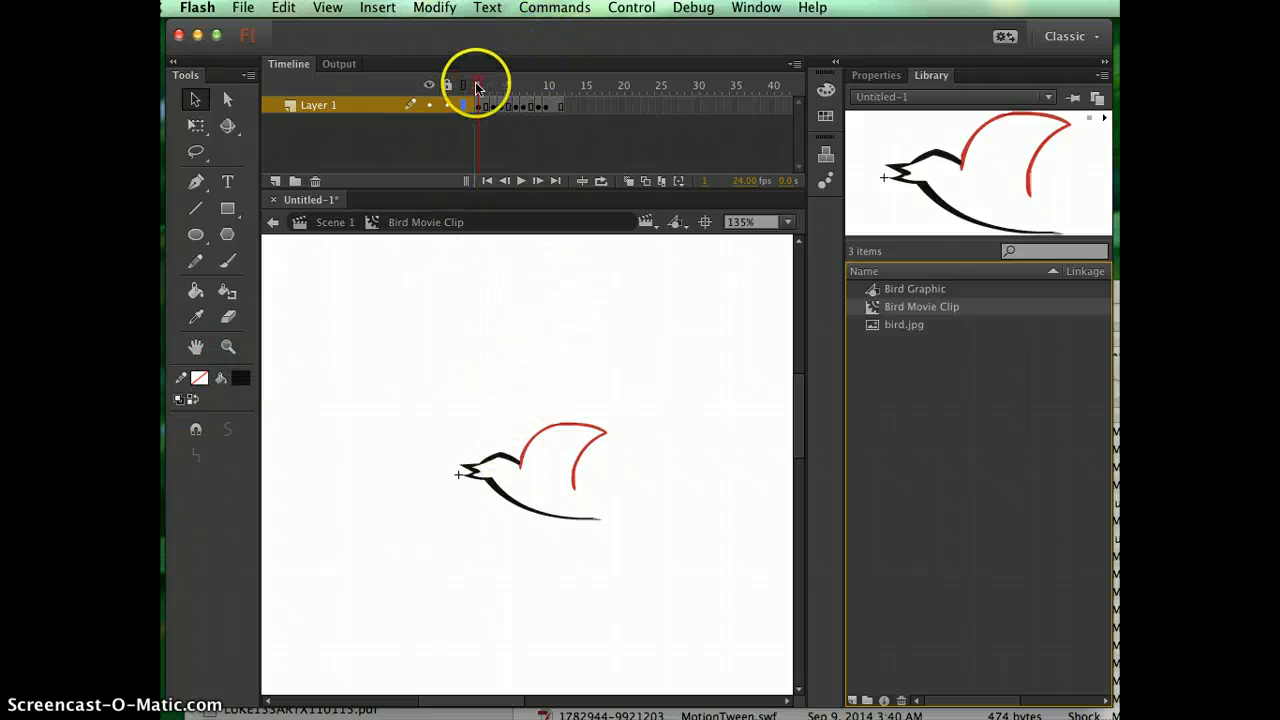
pyautogui.moveTo(478, 88); pyautogui.dragTo(575, 93)
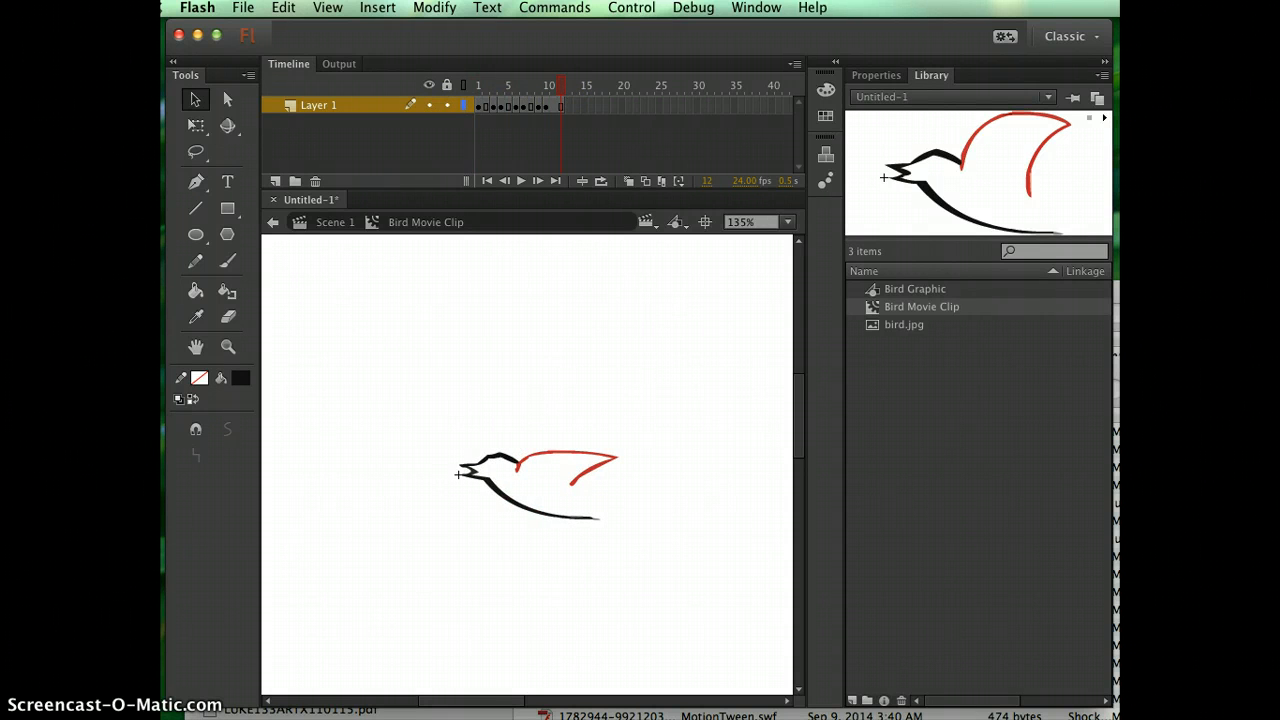